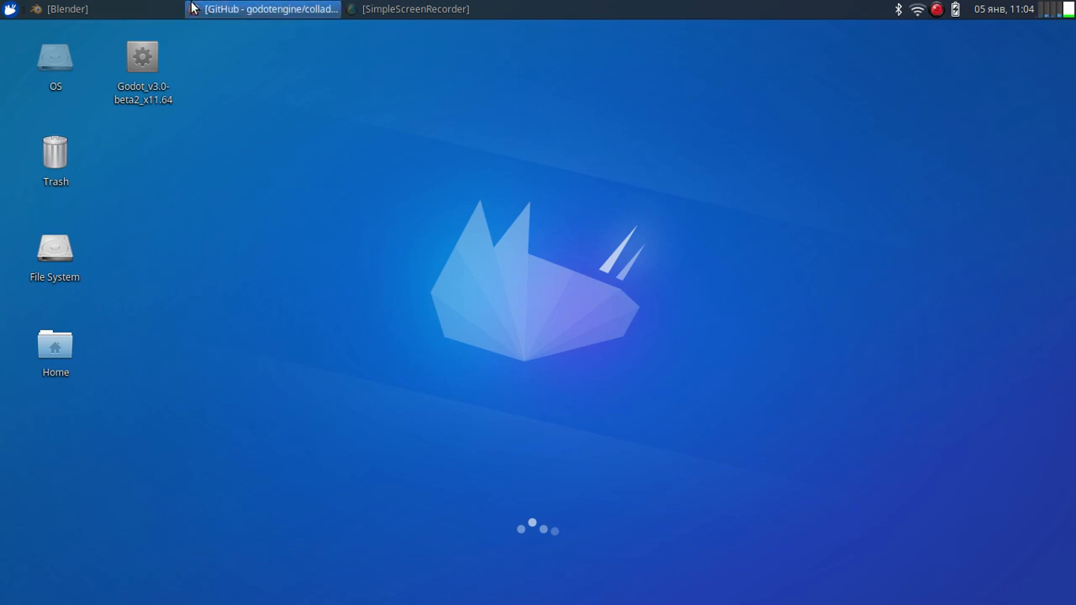
- Switch to Firefox and open the Walls texture category on the Free PBR Materials site
click(235, 8)
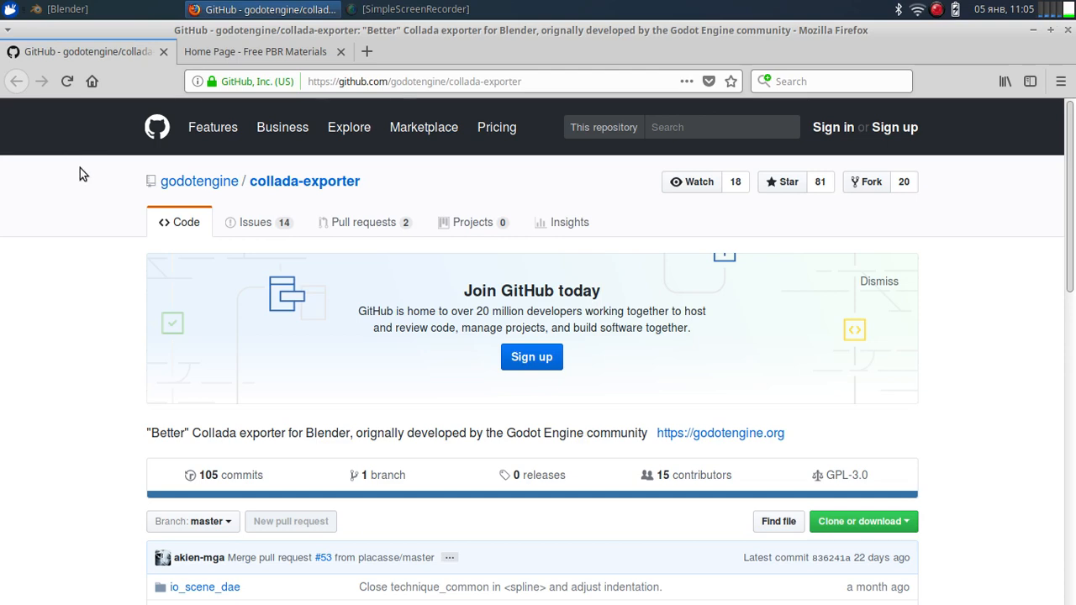
click(252, 51)
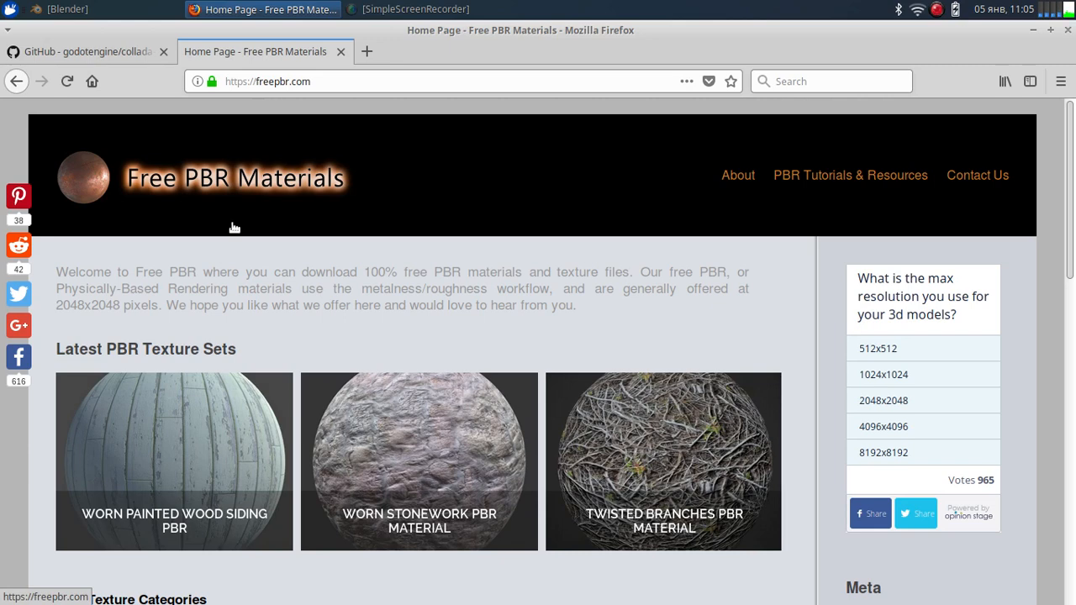
scroll(210, 258, down, 5)
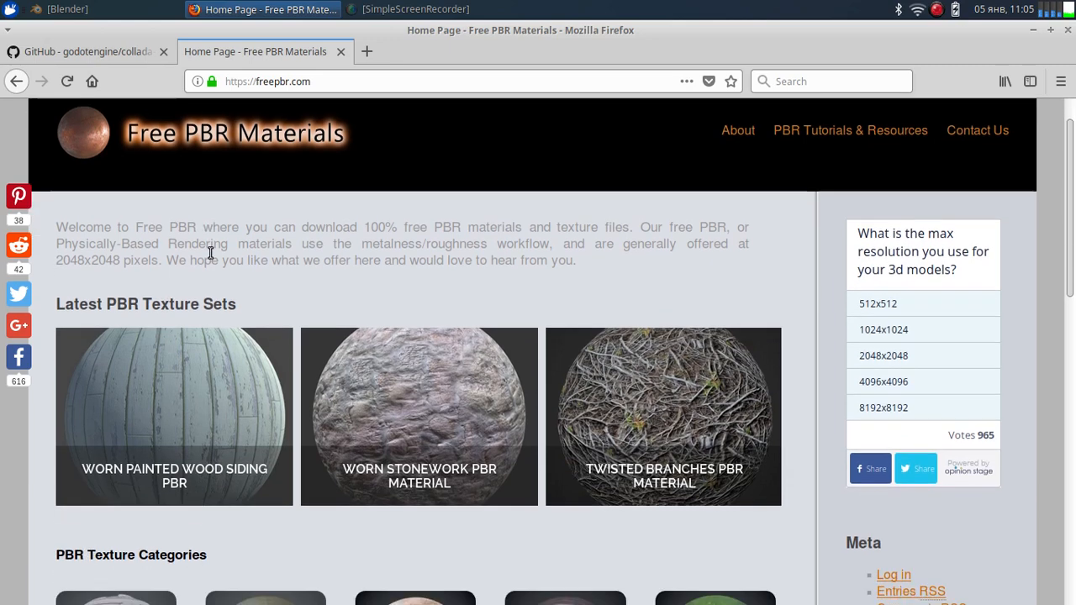
scroll(210, 260, down, 3)
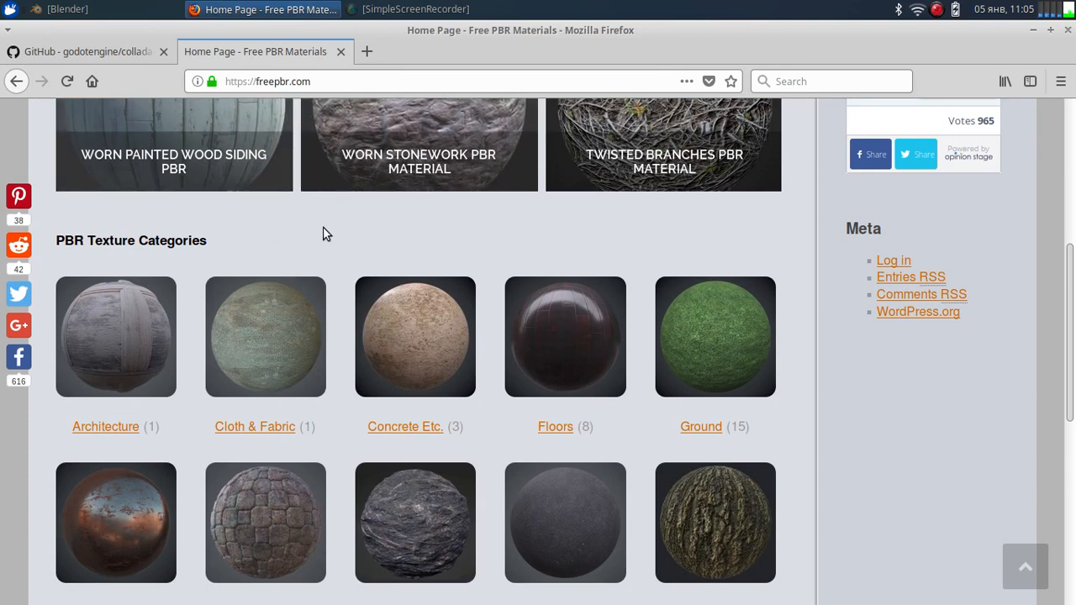
scroll(217, 292, down, 5)
scroll(217, 291, down, 2)
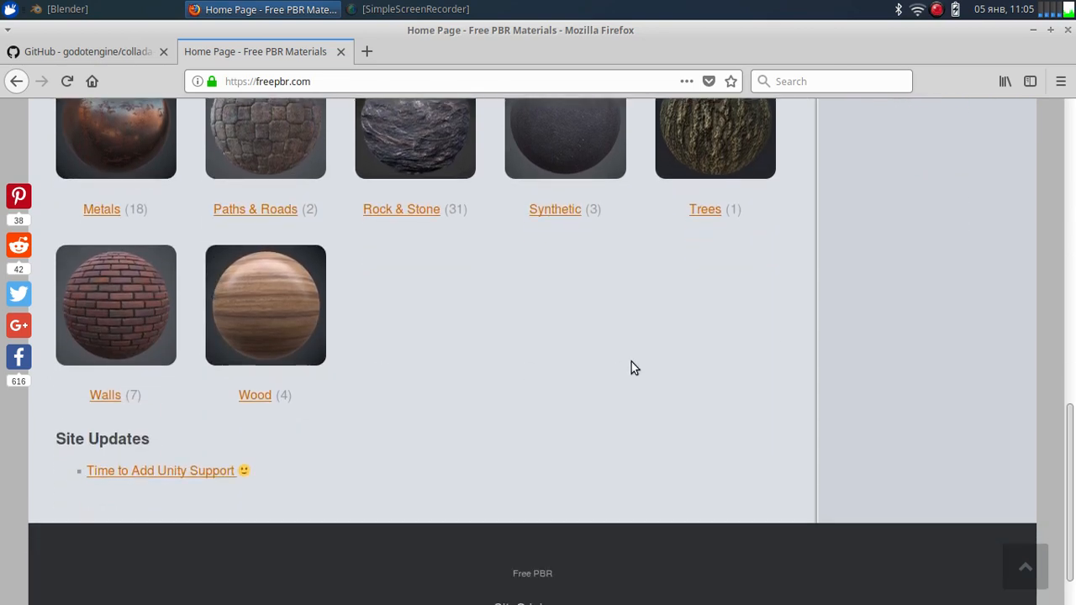
click(106, 393)
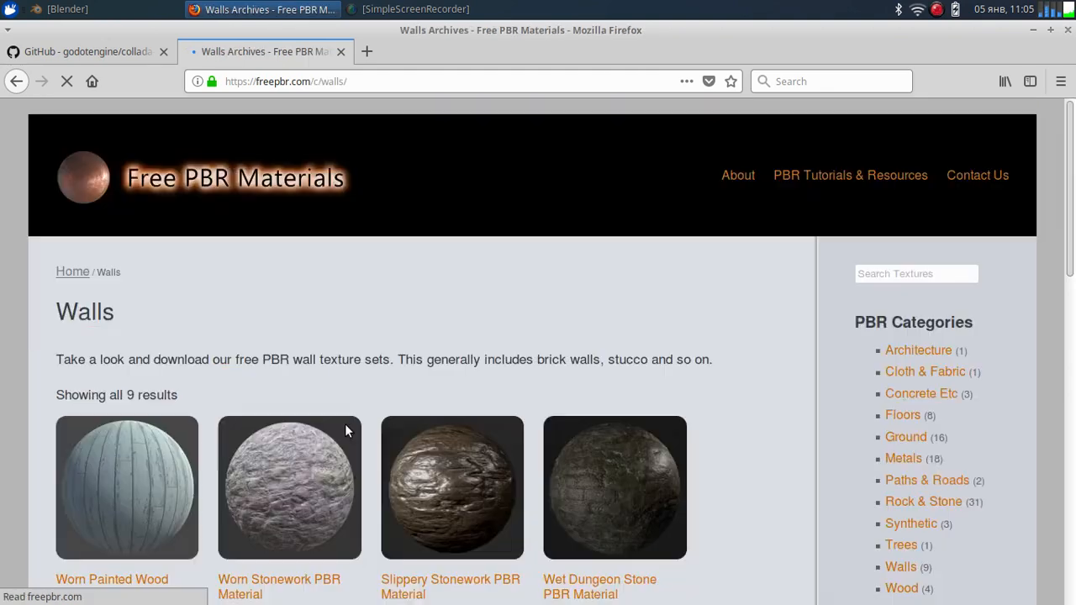
- Browse the wall materials and open the Modern Brick PBR Material page
scroll(333, 403, down, 8)
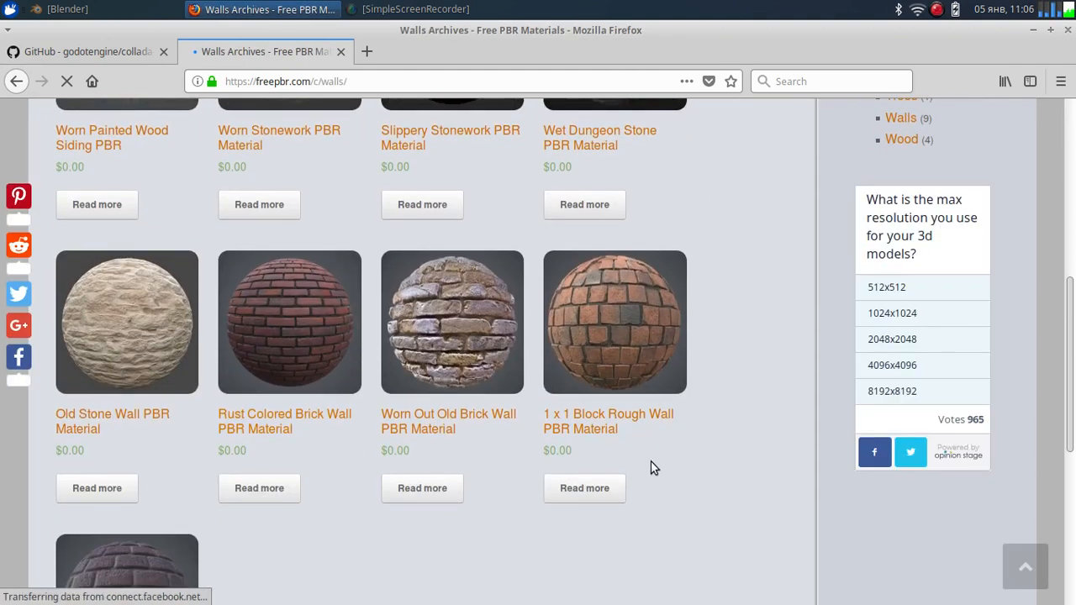
scroll(299, 480, down, 3)
scroll(300, 477, up, 2)
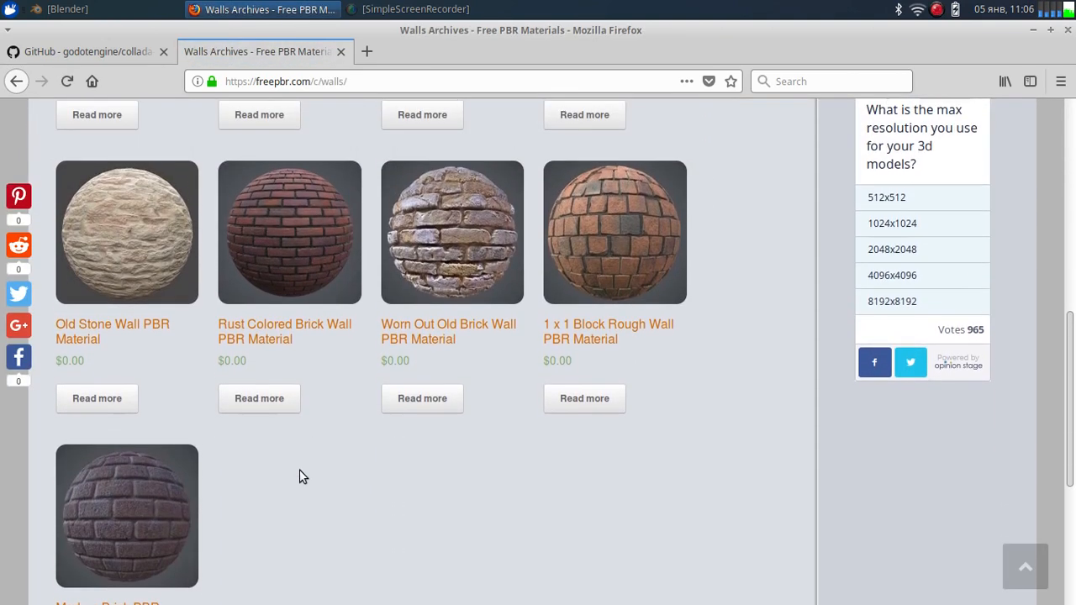
scroll(300, 474, down, 2)
click(87, 528)
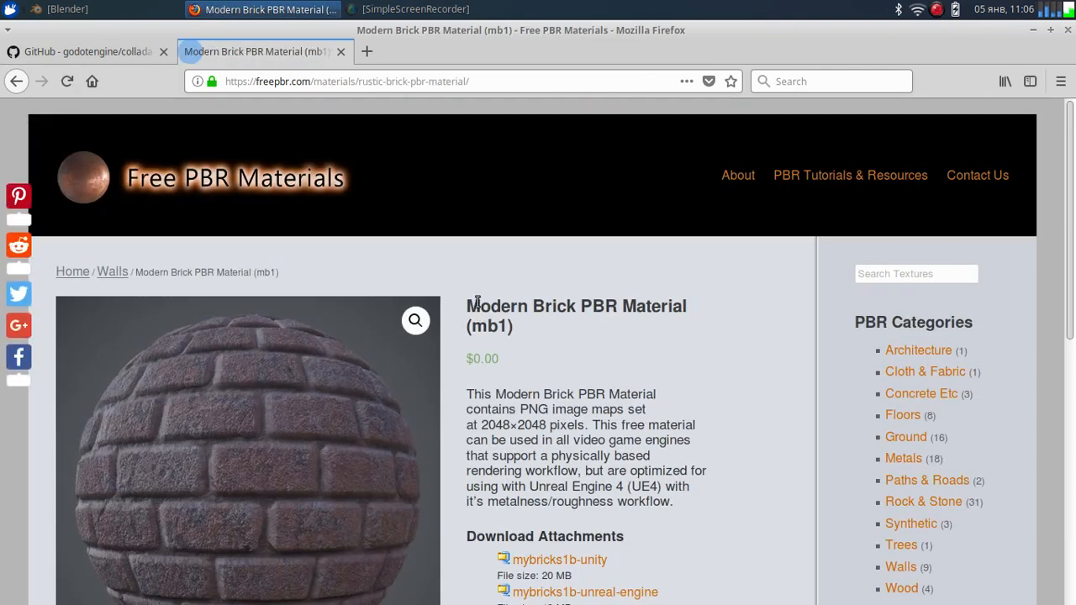
- Download the mybricks1b-unreal-engine attachment, opening it with Archive Manager, and minimize the browser and archive windows
scroll(460, 303, down, 8)
scroll(459, 304, up, 3)
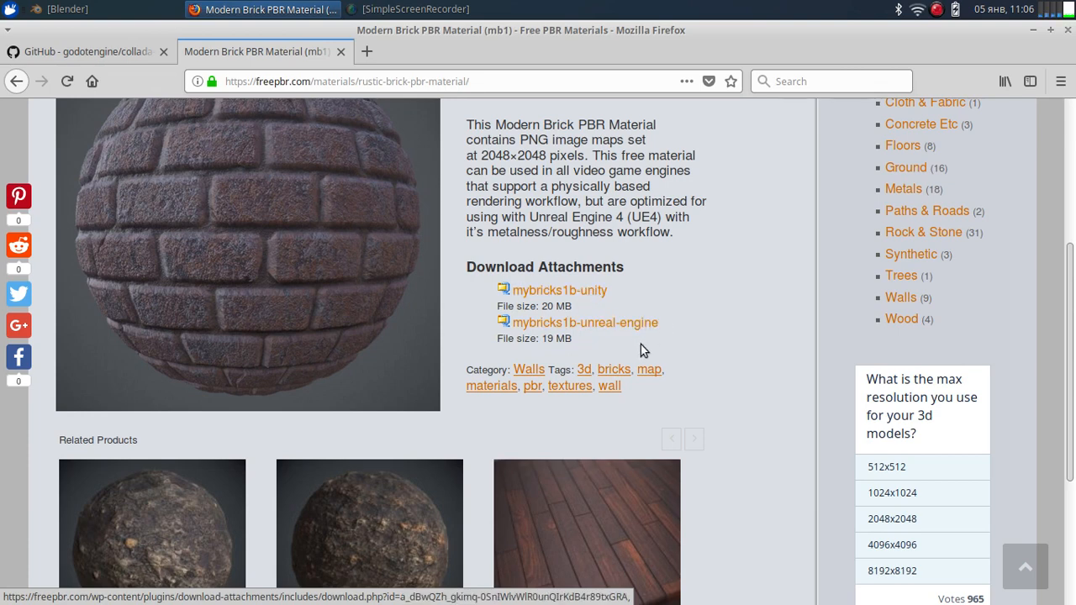
click(604, 324)
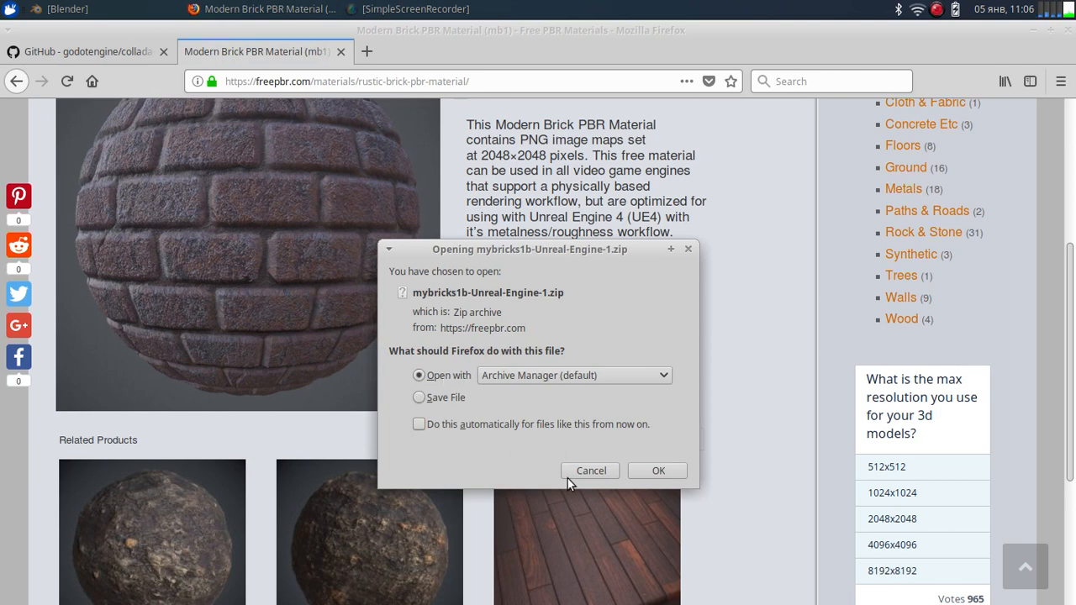
click(646, 466)
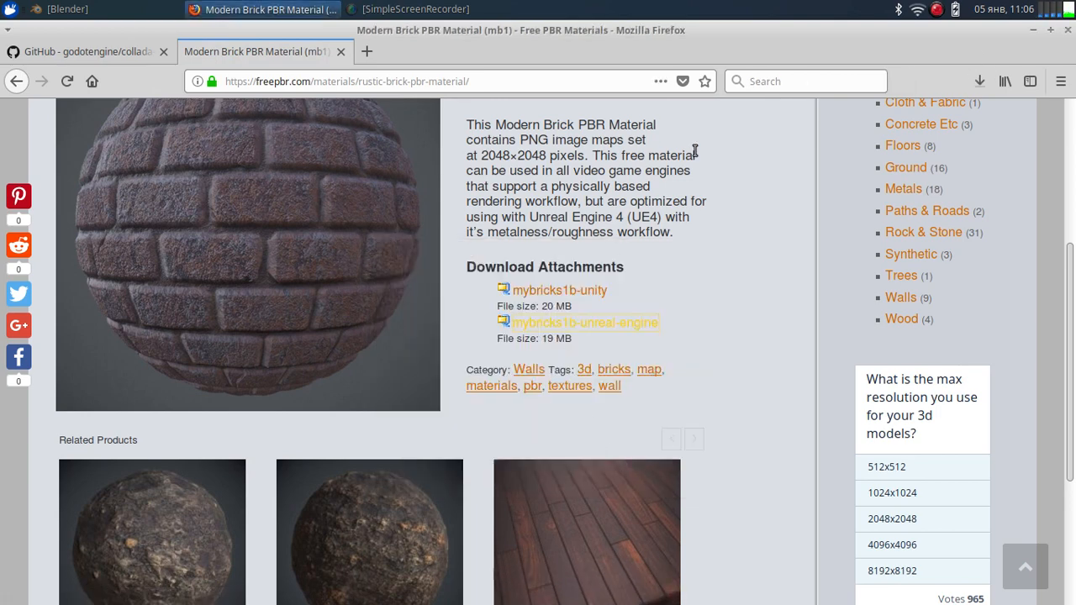
click(1032, 30)
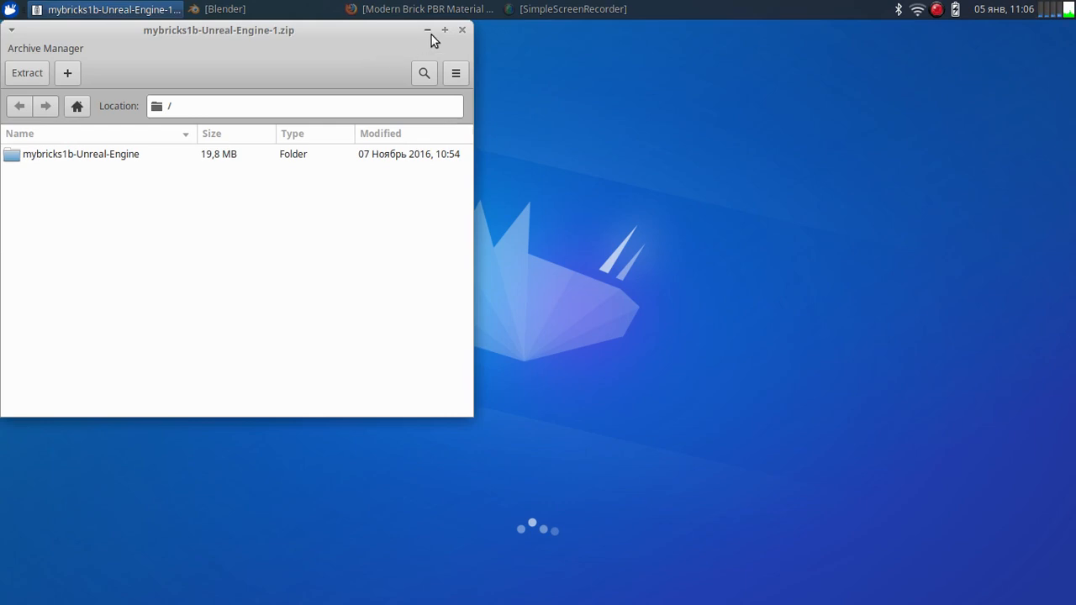
click(427, 30)
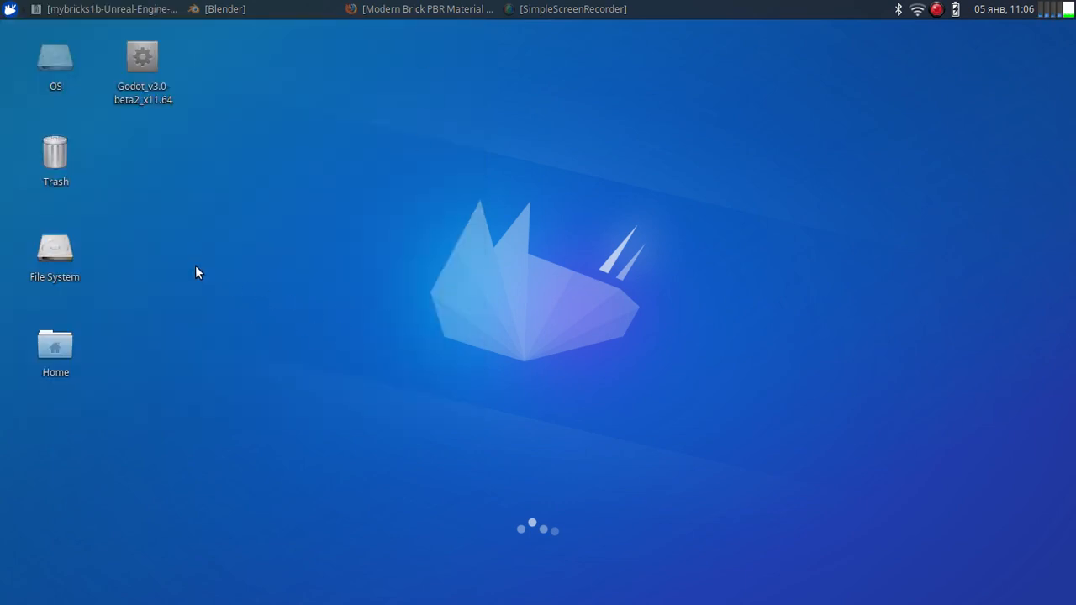
- Create a folder named geometry-test on the desktop
right_click(155, 165)
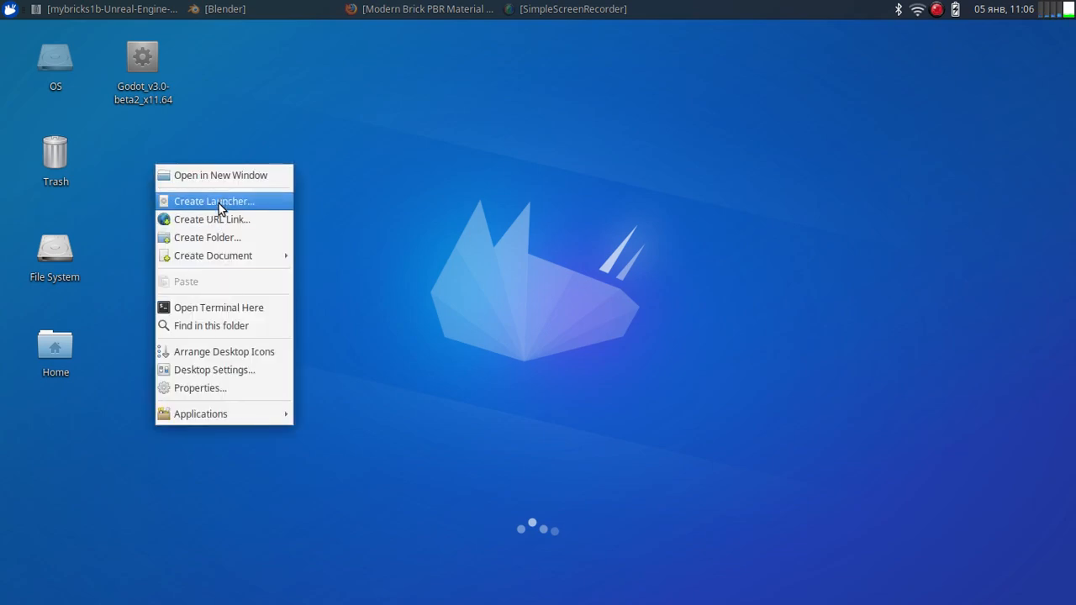
click(224, 238)
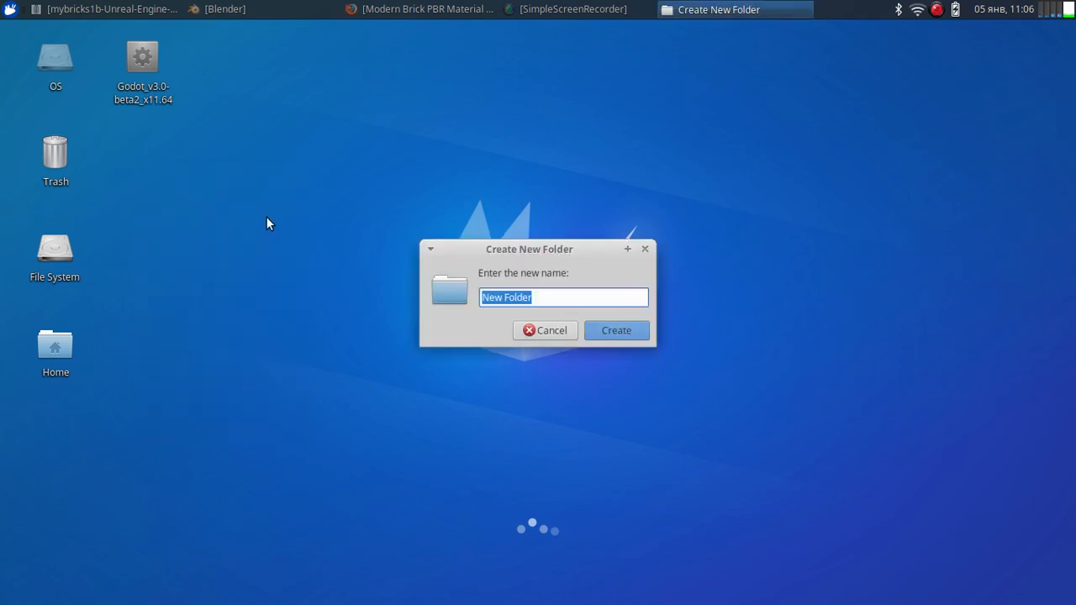
text(geome)
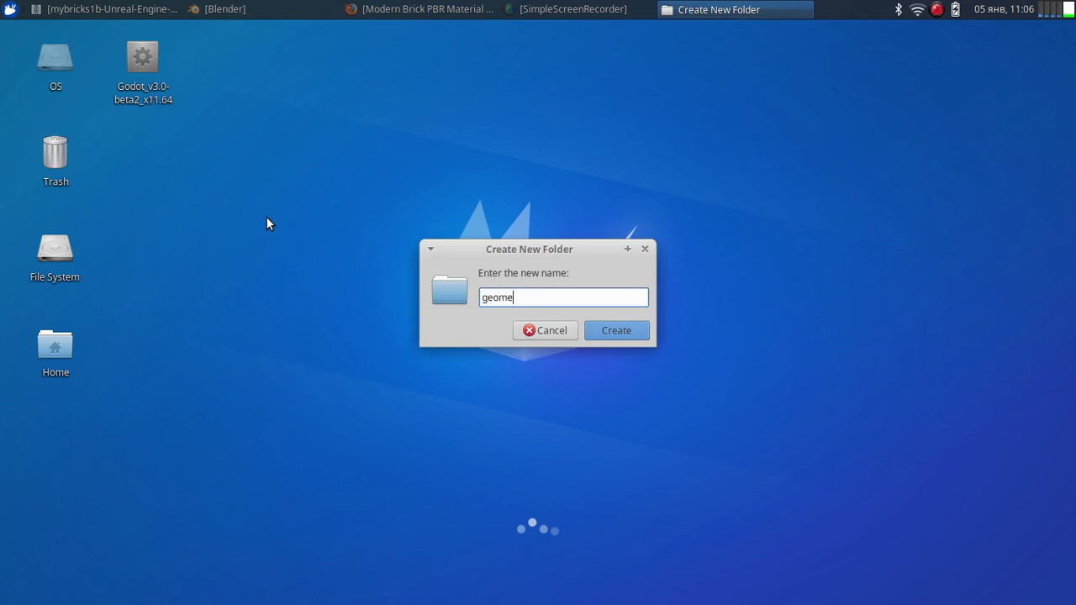
text(try-test)
key(Return)
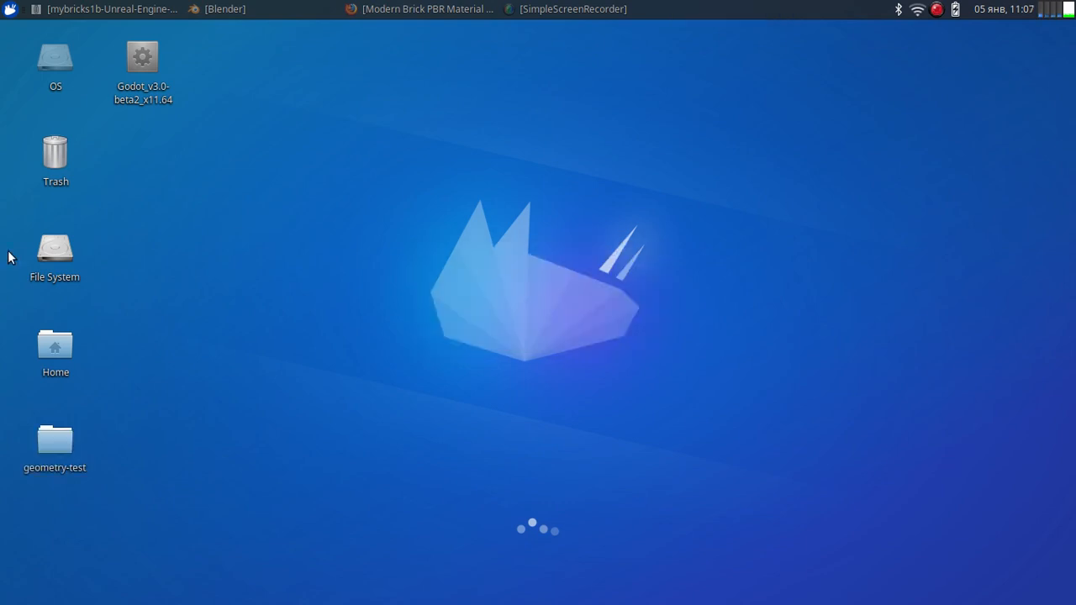
- Open the geometry-test folder and create a subfolder named meshes in it
double_click(61, 448)
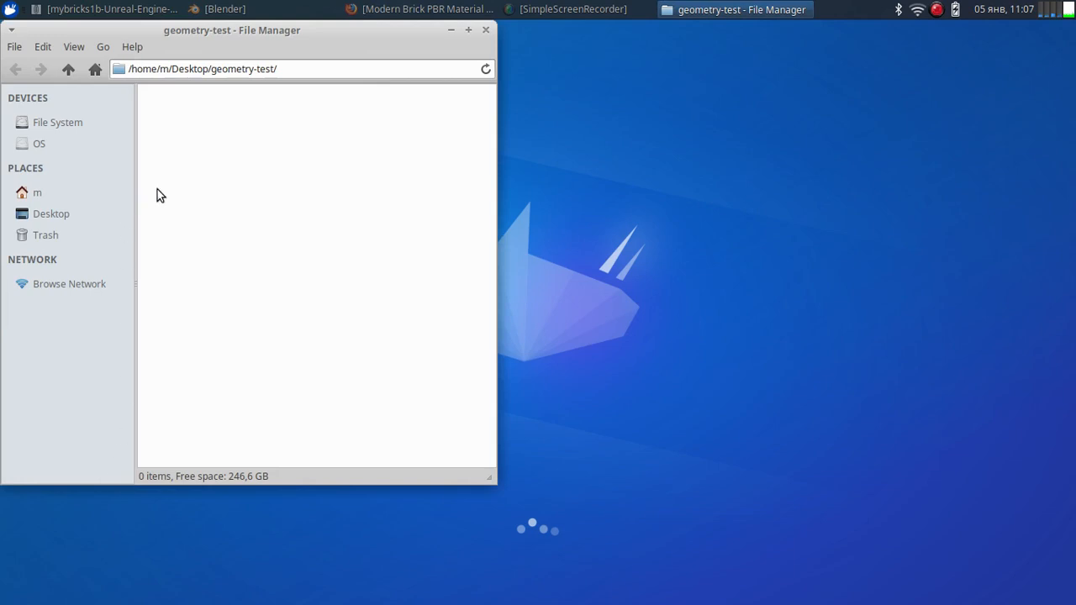
right_click(194, 154)
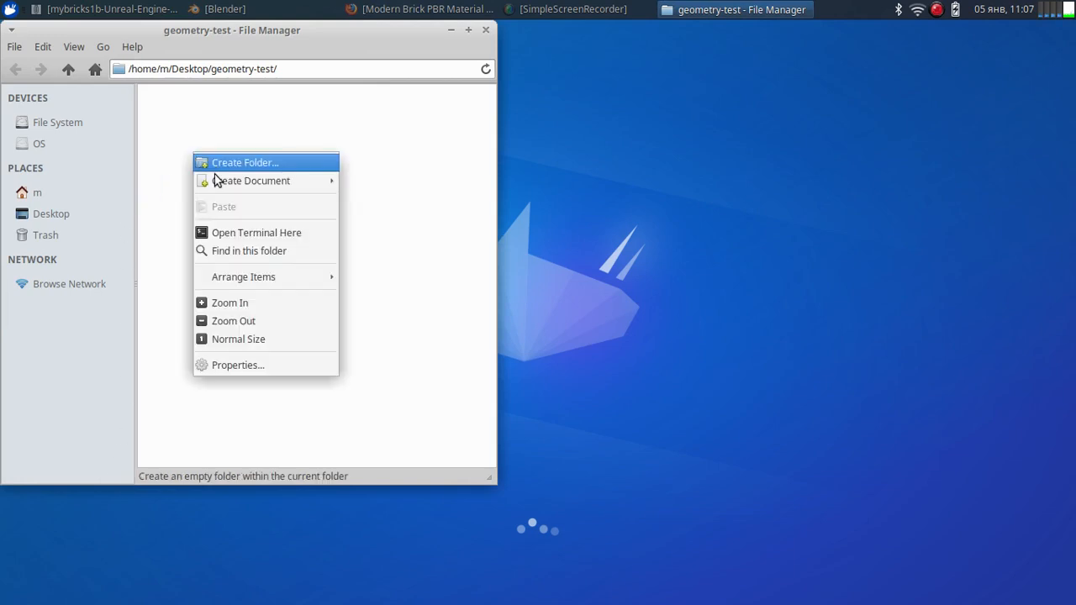
click(266, 163)
text(meshes)
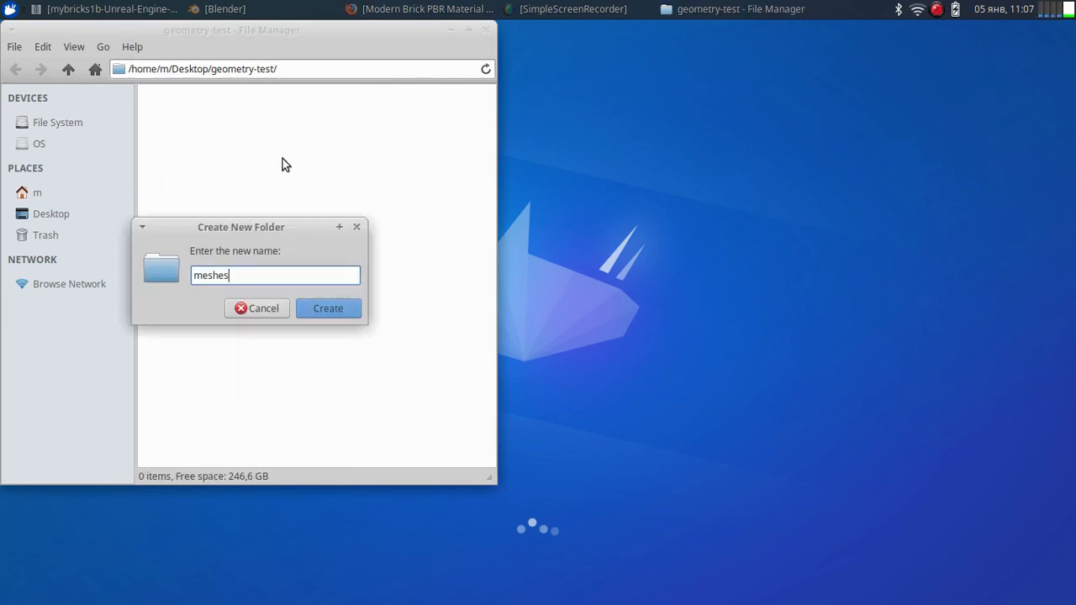
key(Return)
- Create a second subfolder named textures inside geometry-test
right_click(400, 127)
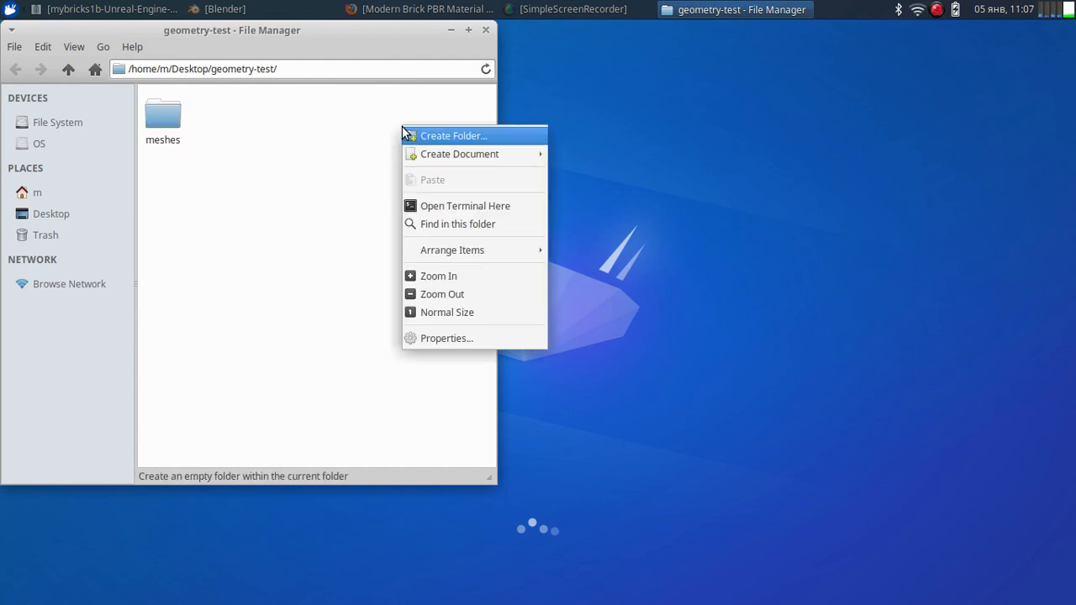
click(452, 136)
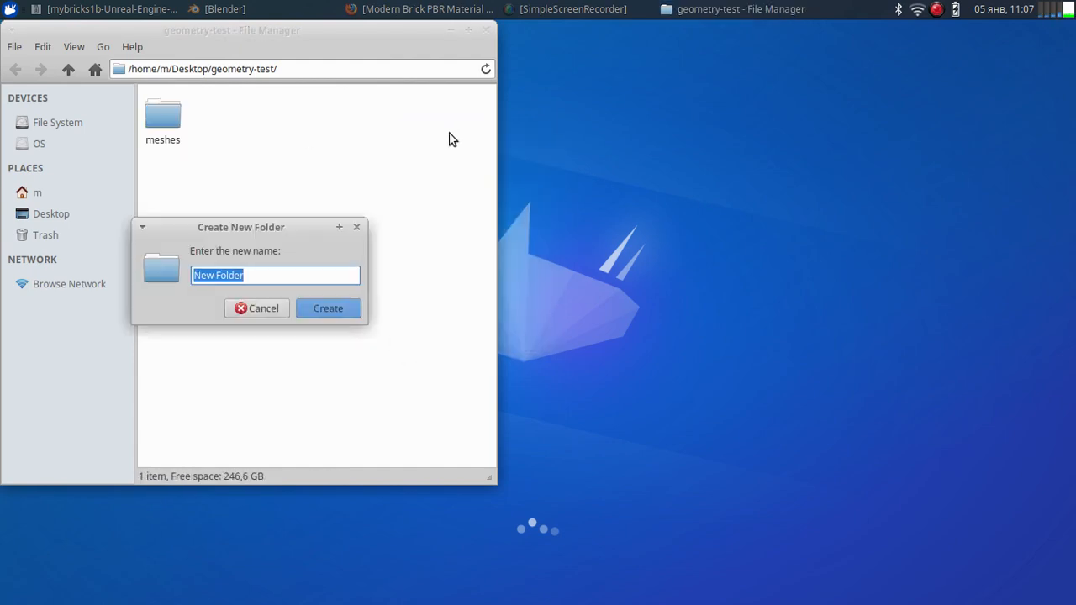
text(textures)
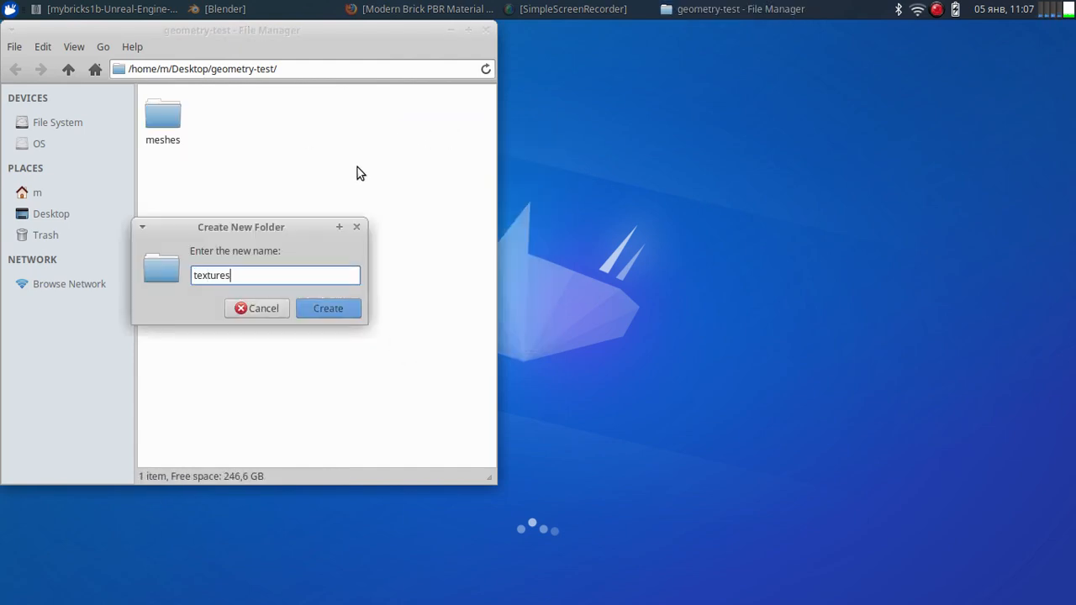
key(Return)
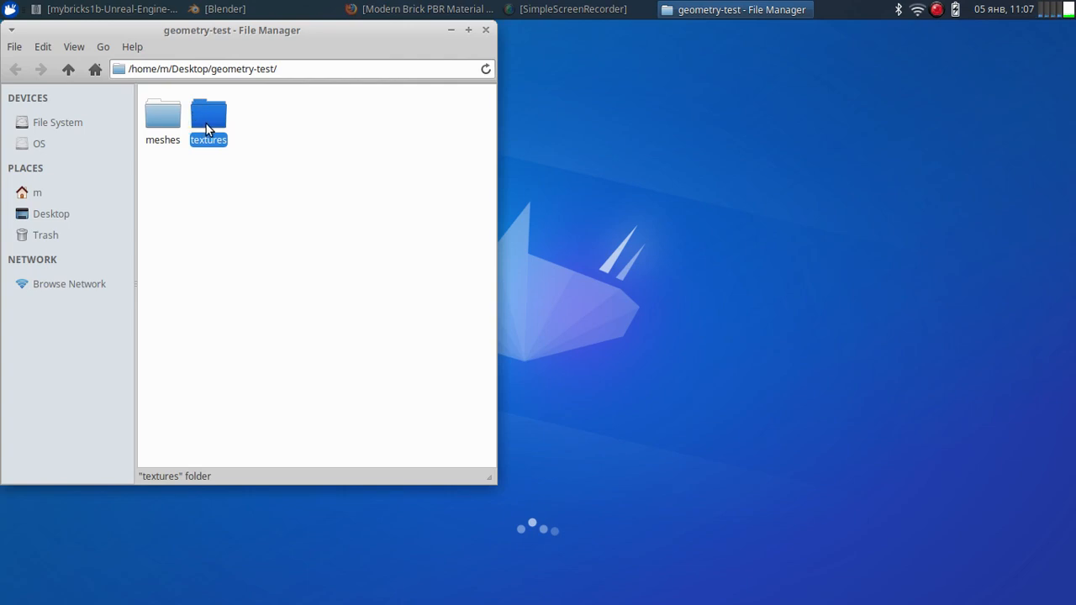
click(269, 159)
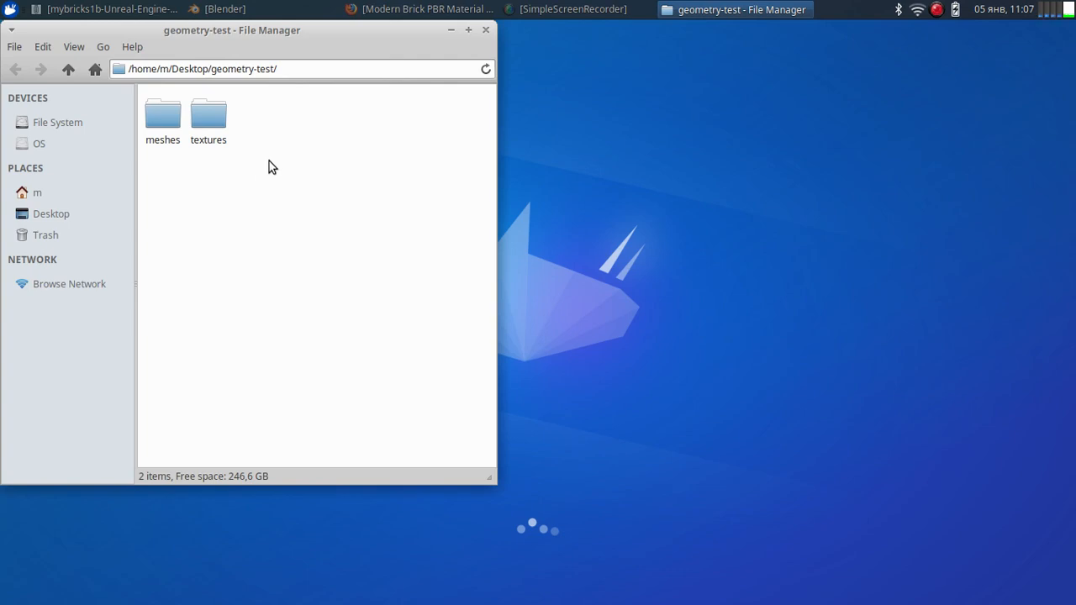
- Create a folder named test-cube inside the meshes folder
double_click(163, 115)
right_click(225, 165)
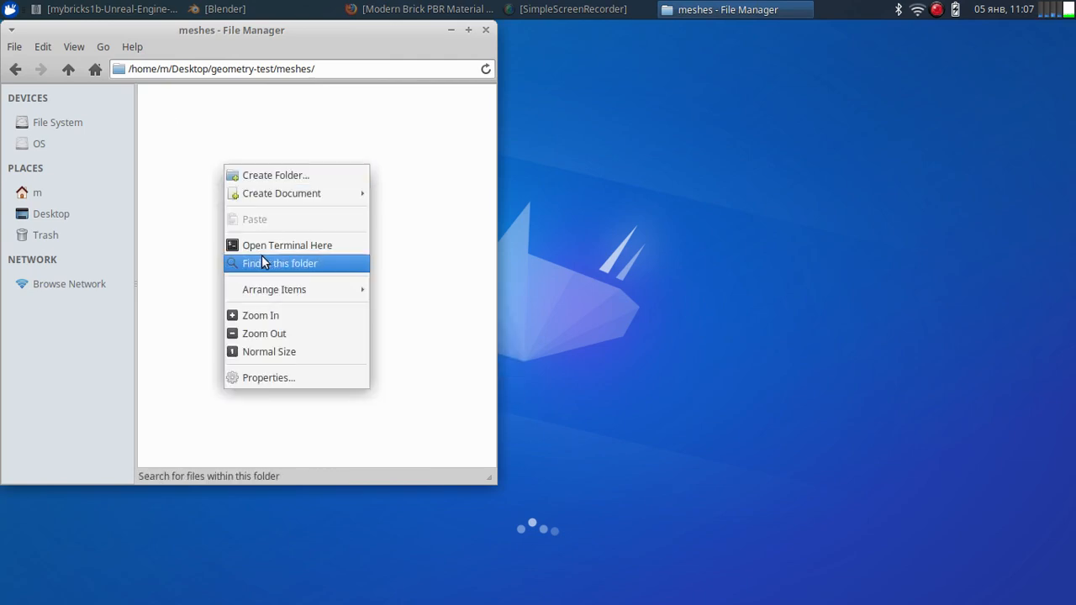
click(245, 175)
text(te)
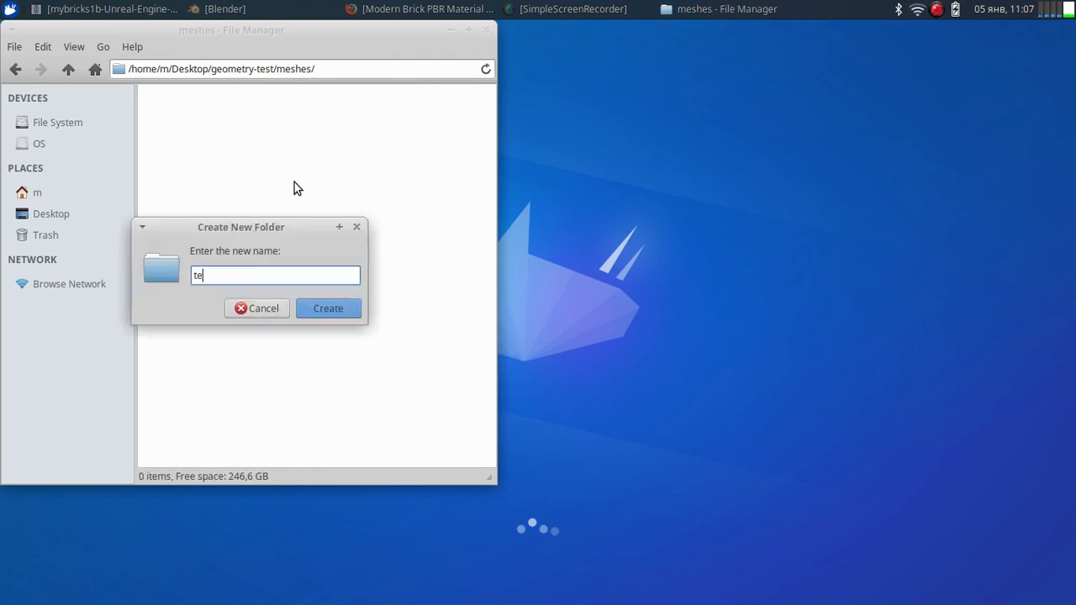
text(st-cube)
click(339, 311)
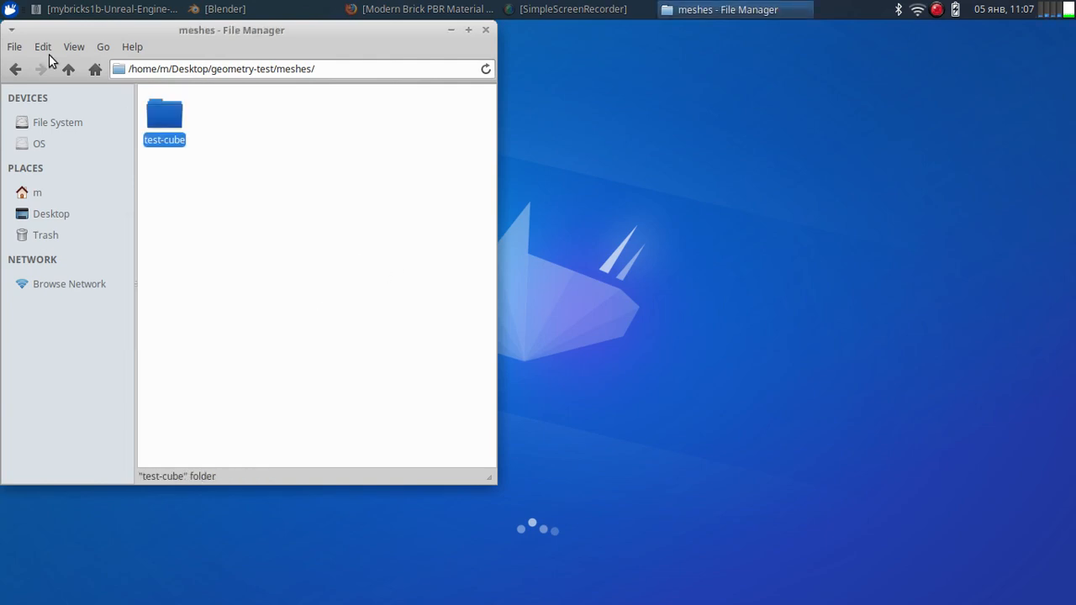
- Go back up to the Desktop folder and launch Godot_v3.0-beta2_x11.64 from the file manager
drag(213, 36, 511, 103)
click(365, 135)
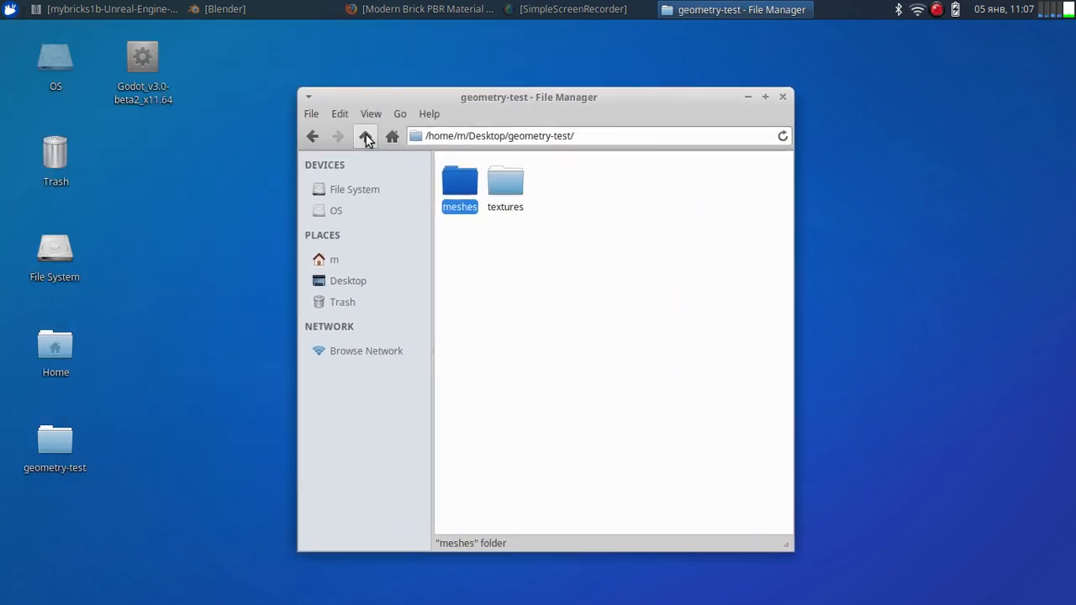
click(365, 135)
double_click(543, 181)
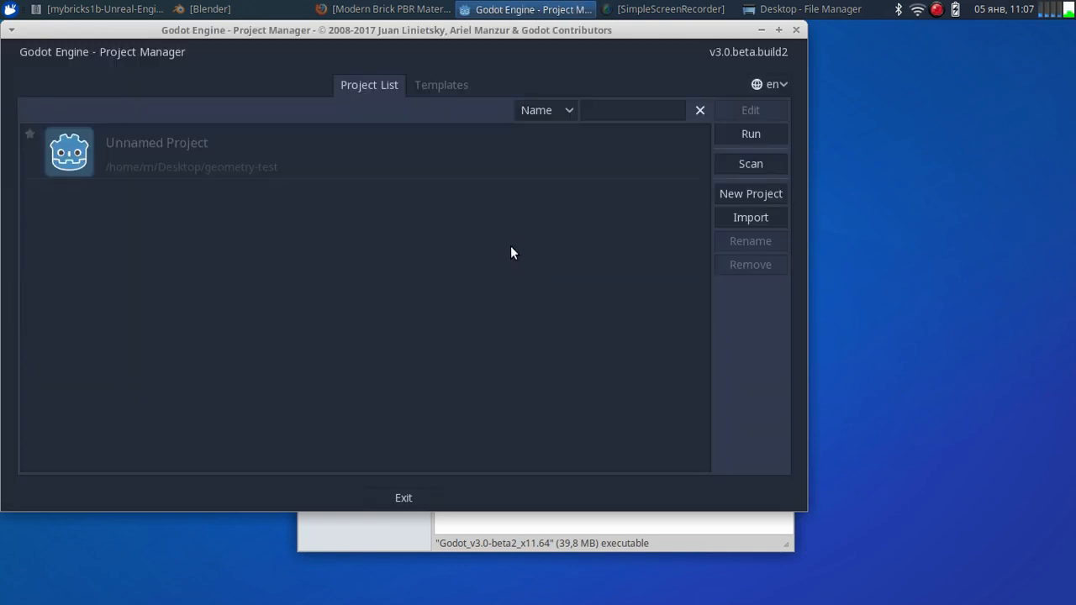
- Remove the Unnamed Project entry from Godot's project list
click(299, 159)
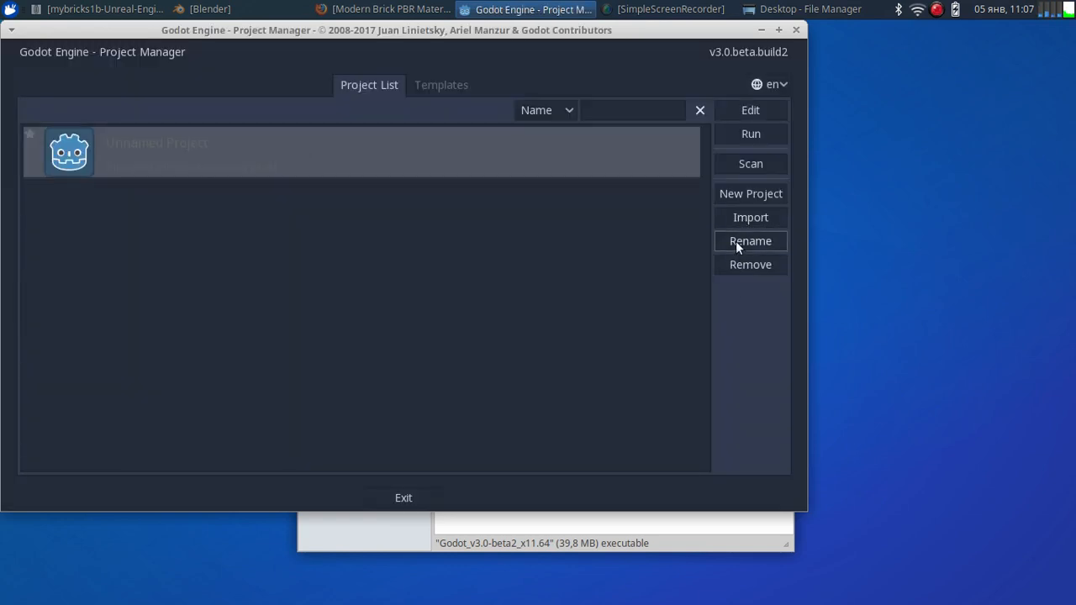
click(745, 264)
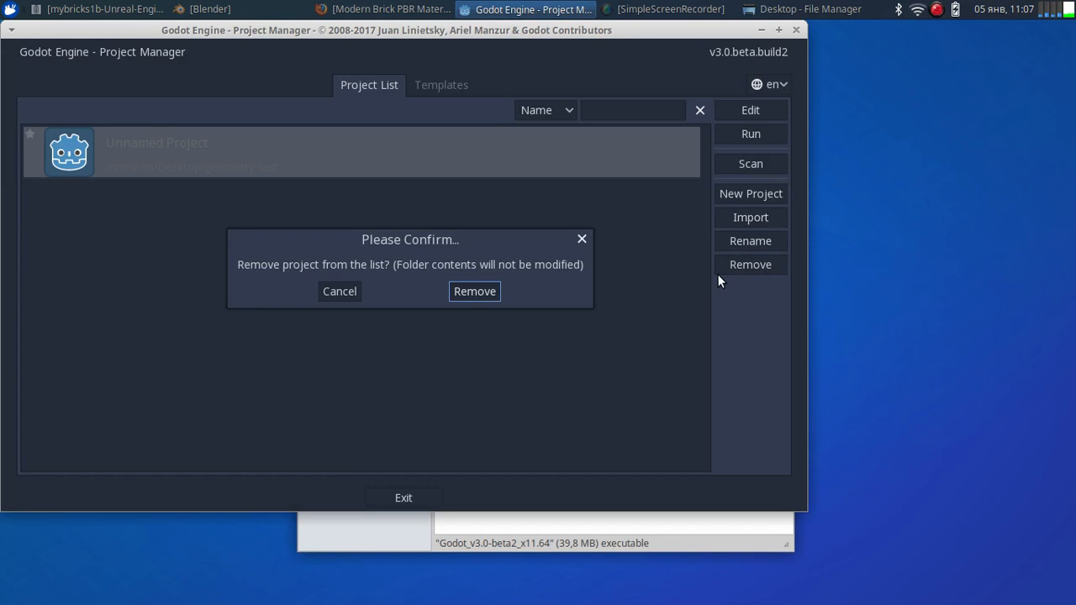
click(471, 291)
- Start a new Godot project and set its path to the geometry-test folder on the Desktop
click(746, 193)
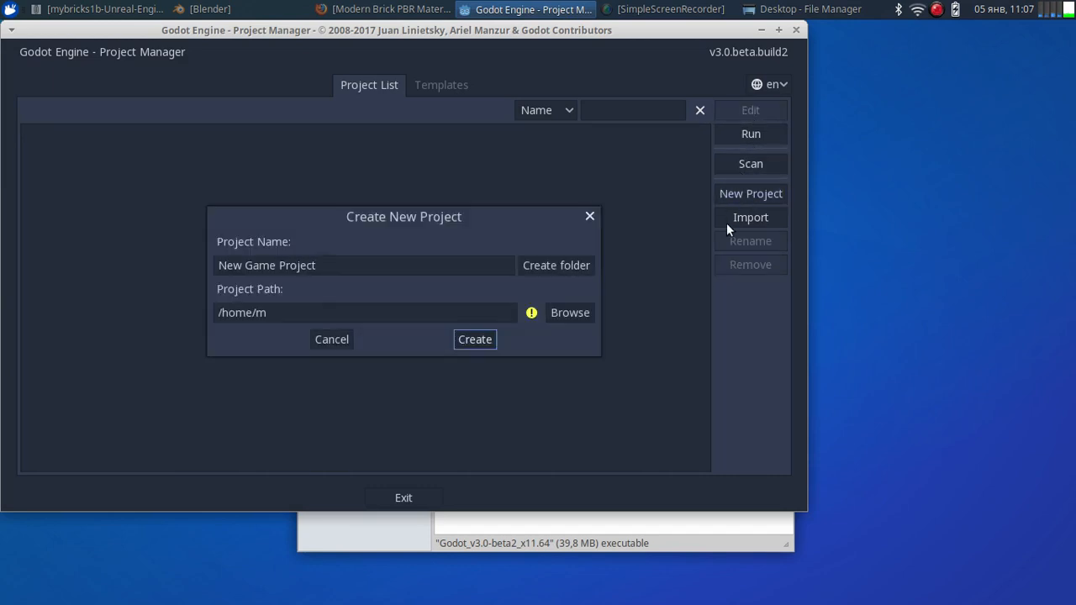
click(559, 310)
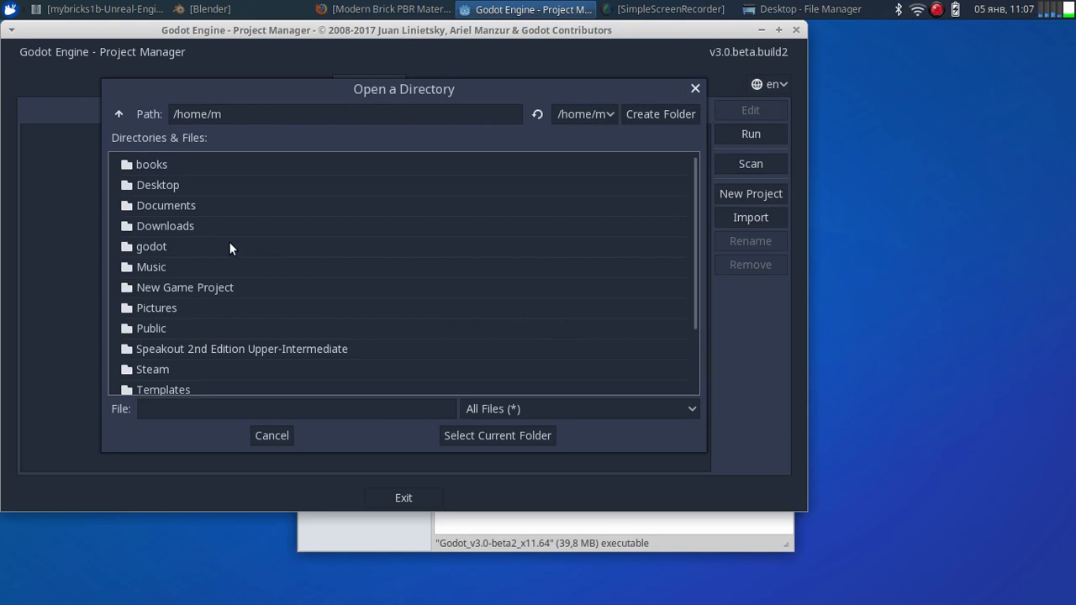
double_click(164, 183)
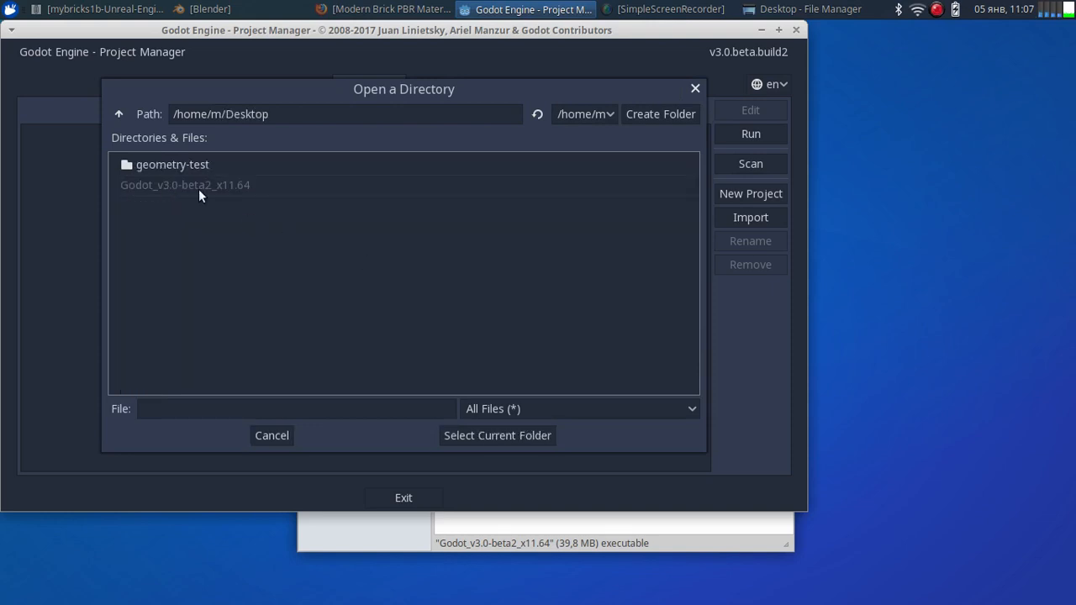
double_click(133, 162)
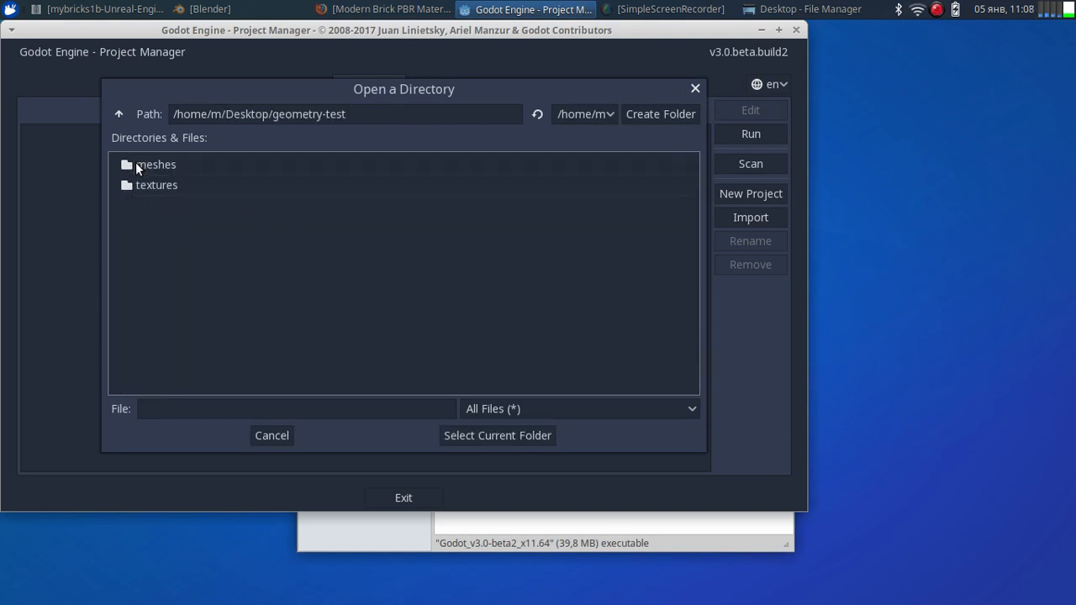
click(499, 436)
- Name the new project geometry-test and create it
drag(334, 267, 106, 201)
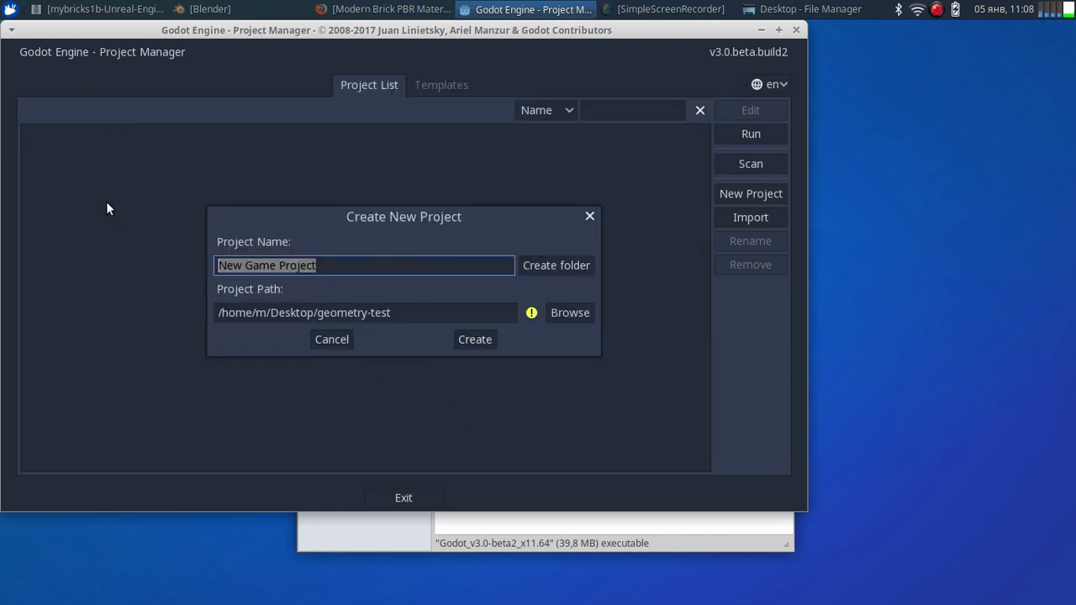
text(geometry-test)
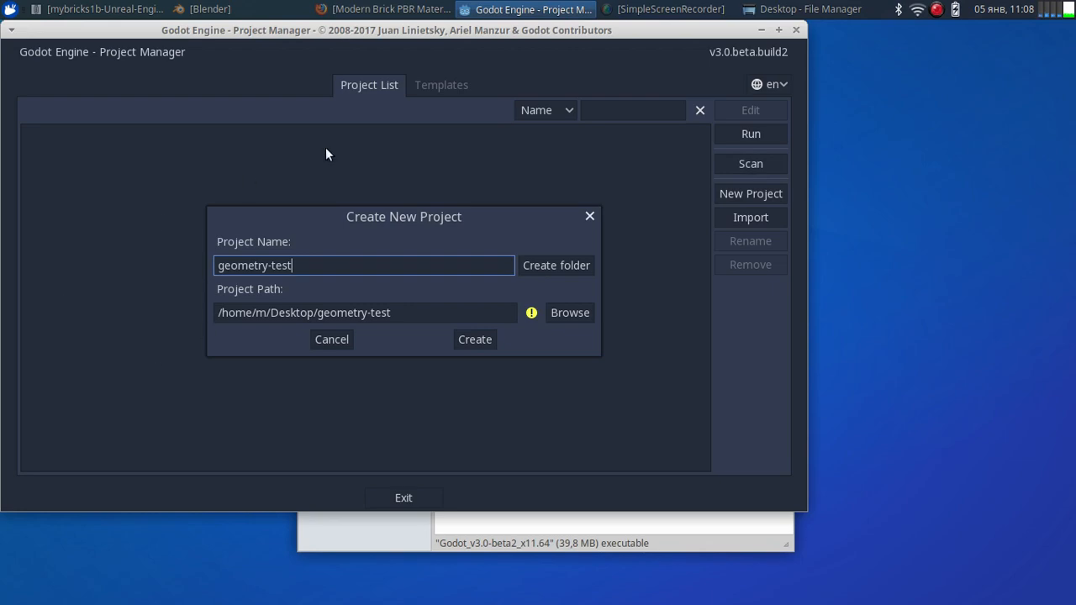
click(474, 340)
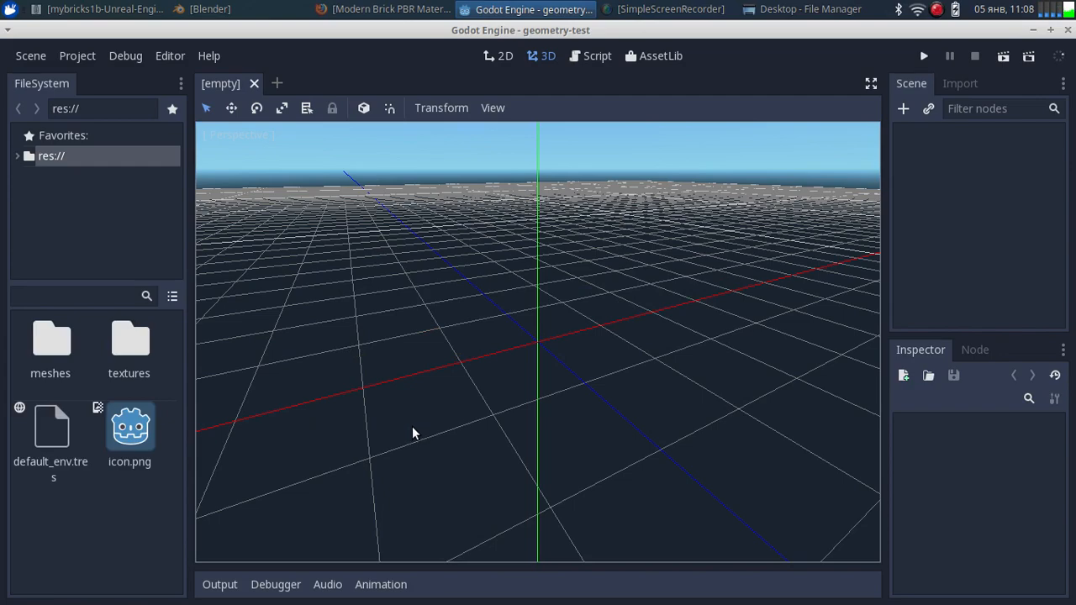
middle_drag(459, 362, 427, 358)
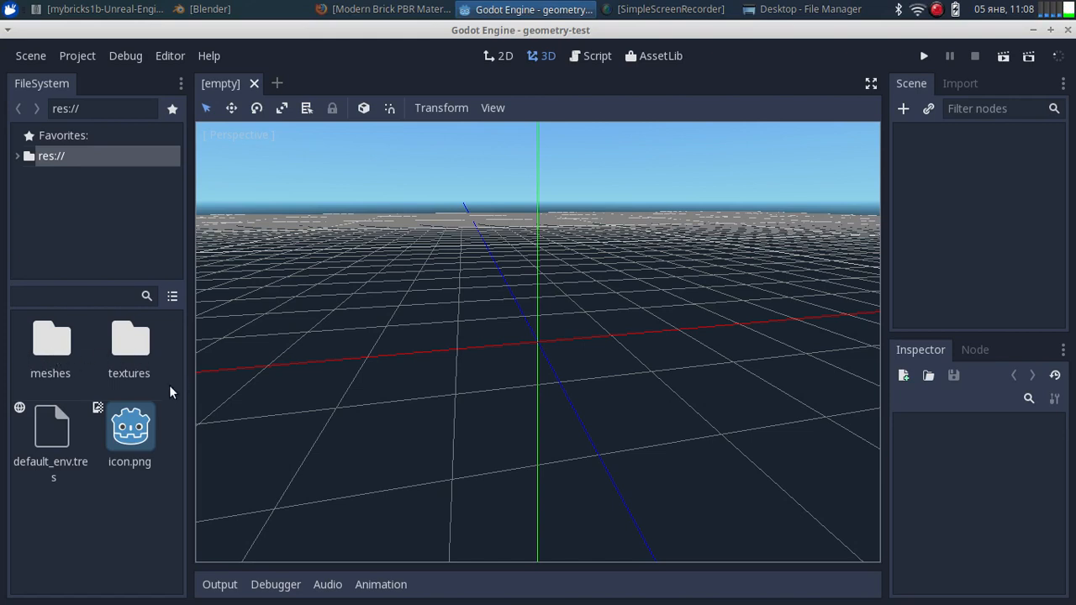
- Minimize Godot, switch to Firefox and look over the godotengine/collada-exporter repository page on GitHub
click(1034, 29)
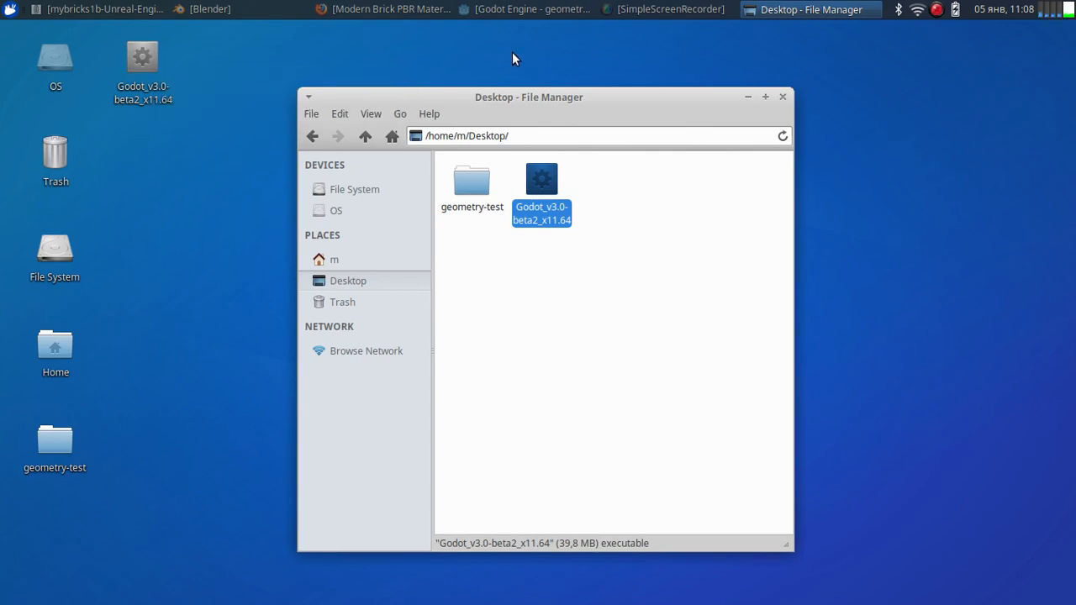
click(360, 10)
click(74, 54)
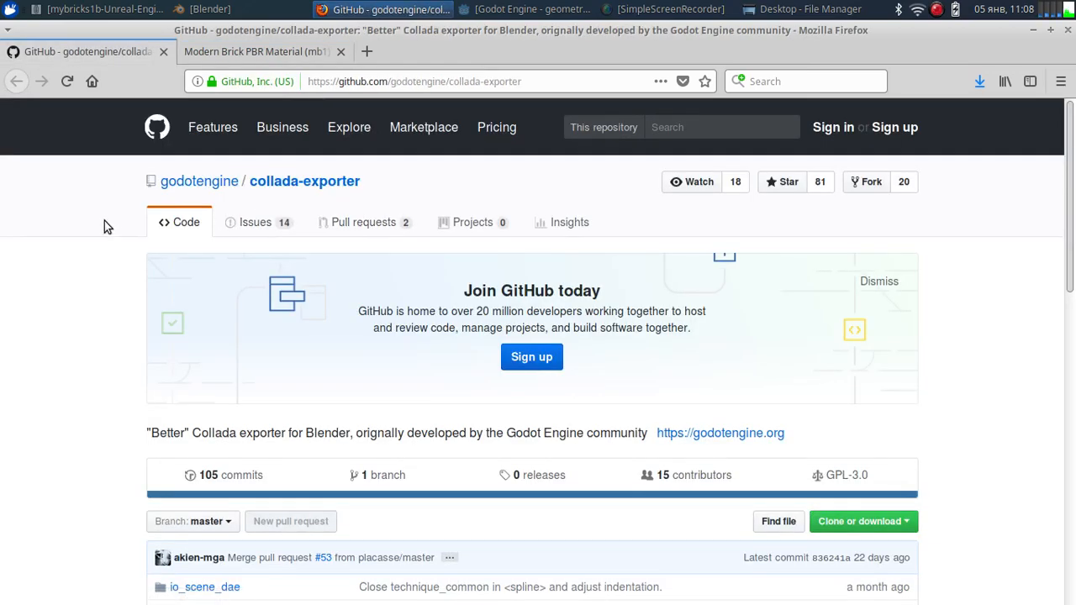
scroll(53, 219, down, 4)
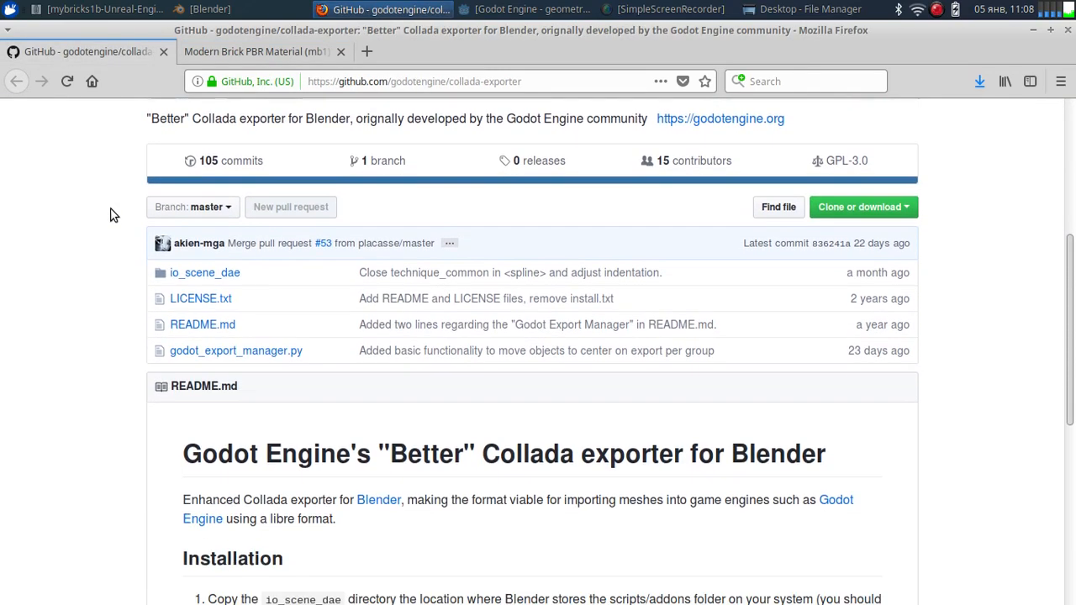
scroll(91, 222, up, 2)
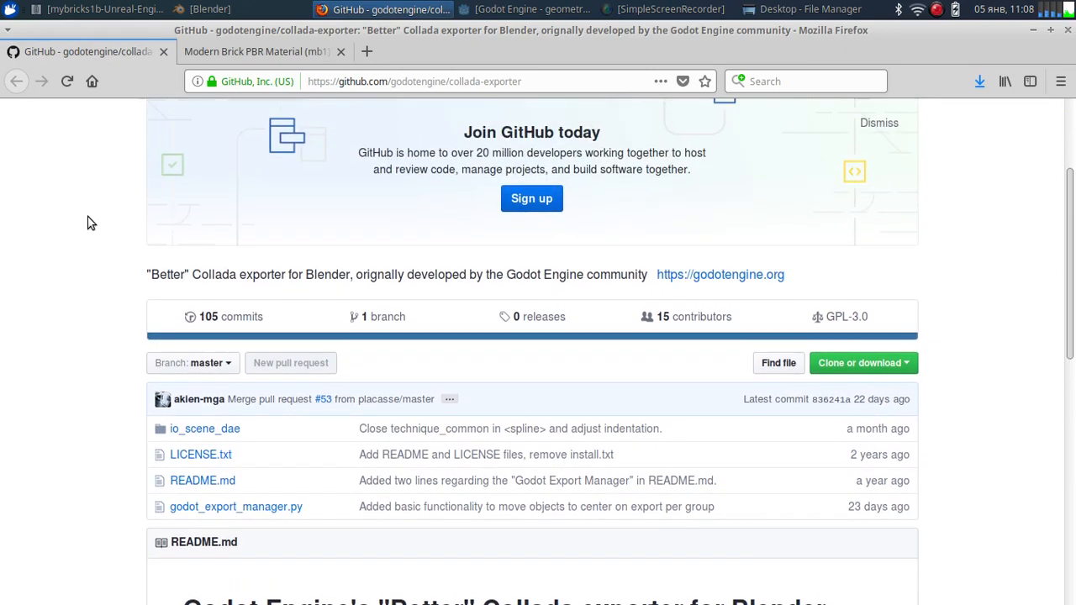
scroll(91, 223, up, 1)
scroll(91, 223, down, 2)
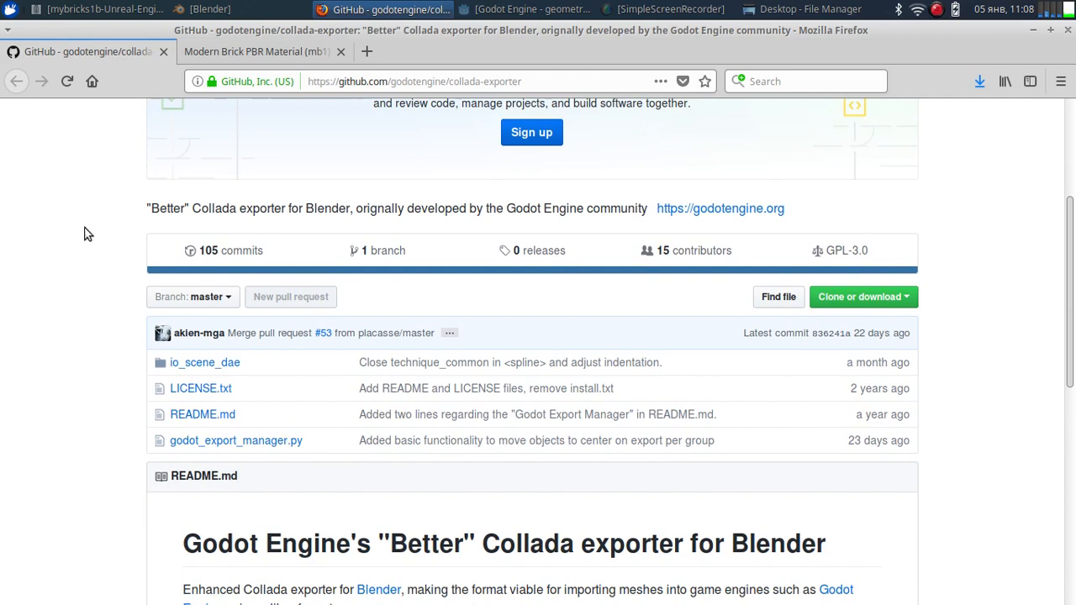
- Switch to Blender and check the exporter add-ons in the user preferences, searching for godot, and close the preferences
click(241, 6)
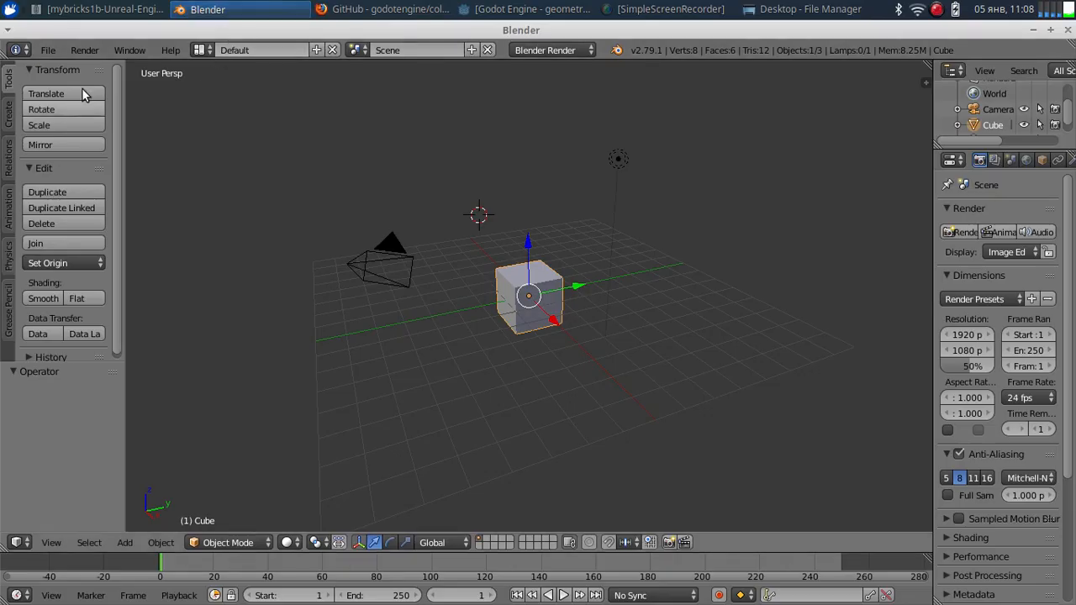
click(48, 50)
click(125, 225)
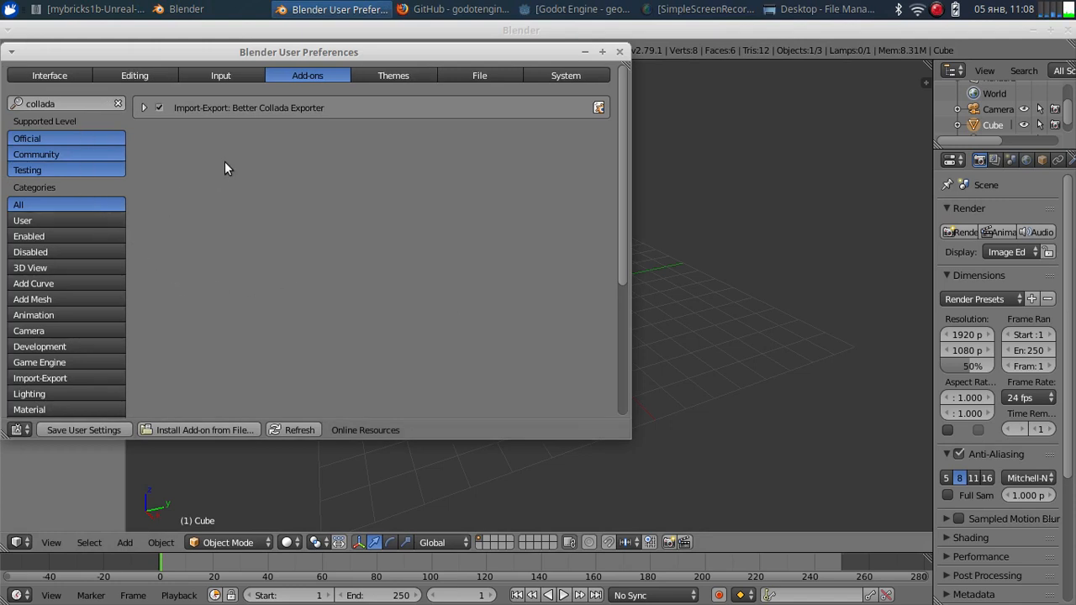
click(78, 104)
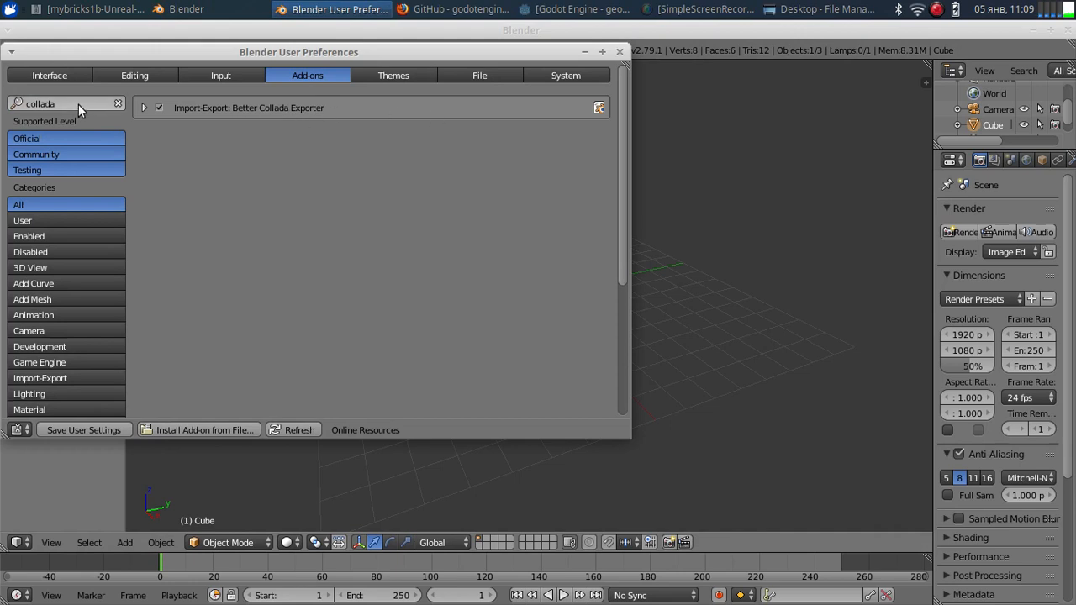
key(BackSpace)
text(godot)
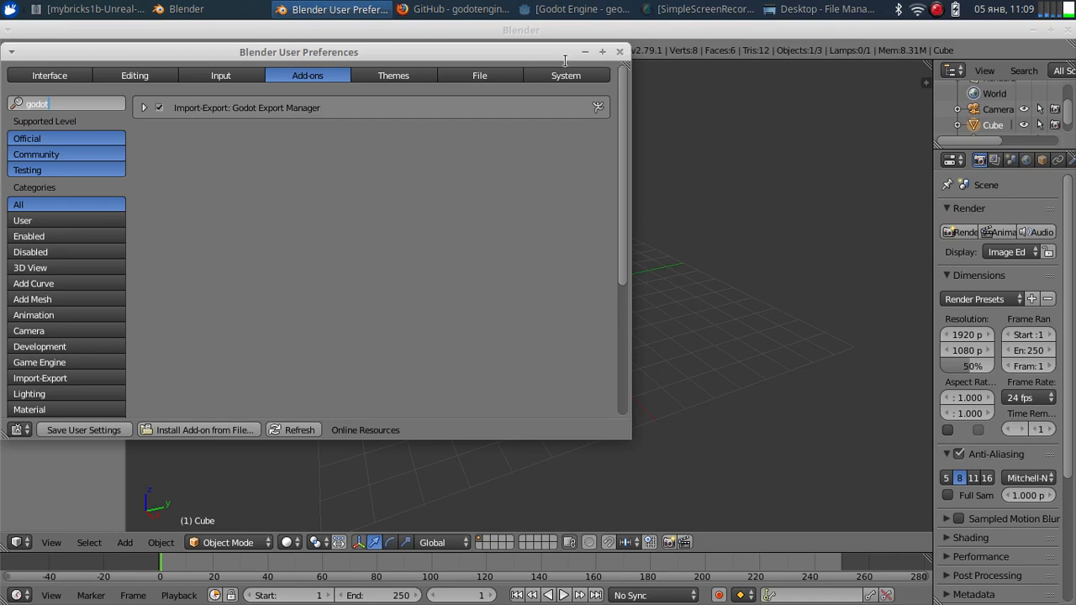
click(620, 52)
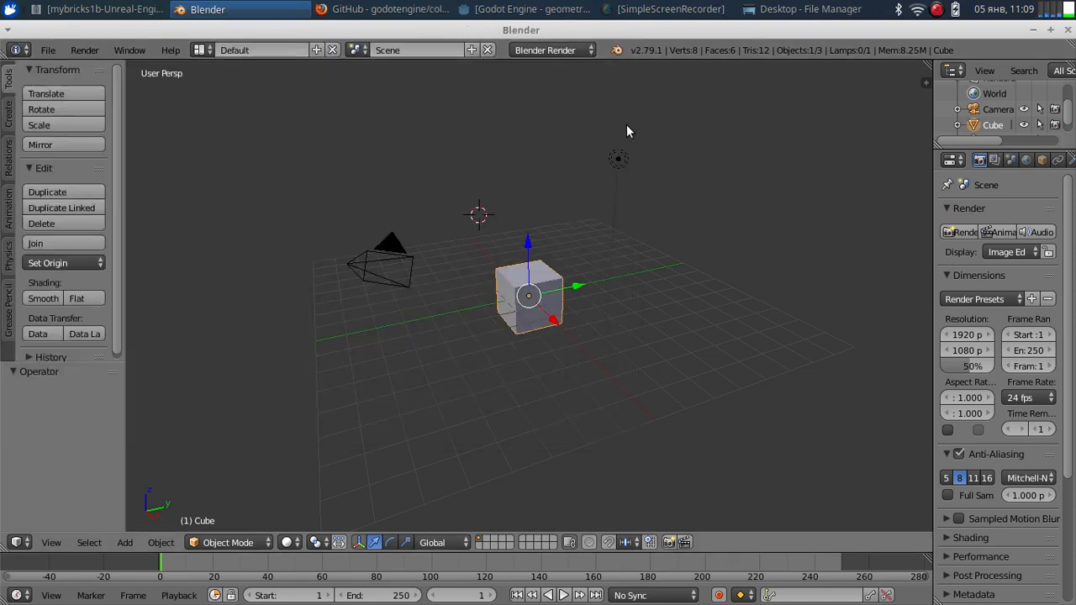
- Reset the 3D cursor to the scene origin and delete the lamp and the camera
middle_drag(656, 228, 576, 271)
key(shift+c)
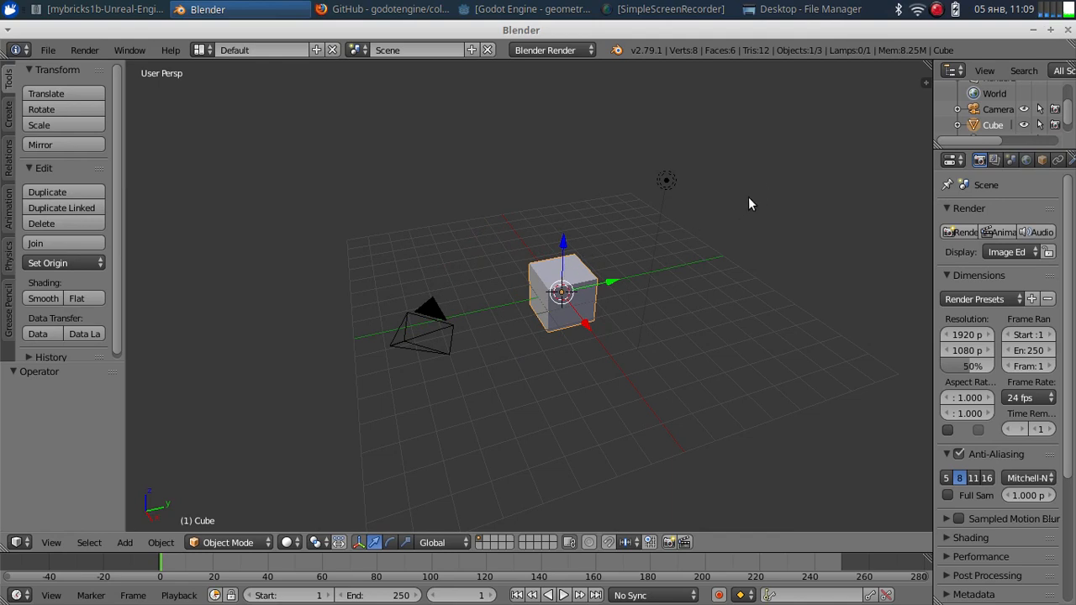
middle_drag(717, 256, 667, 271)
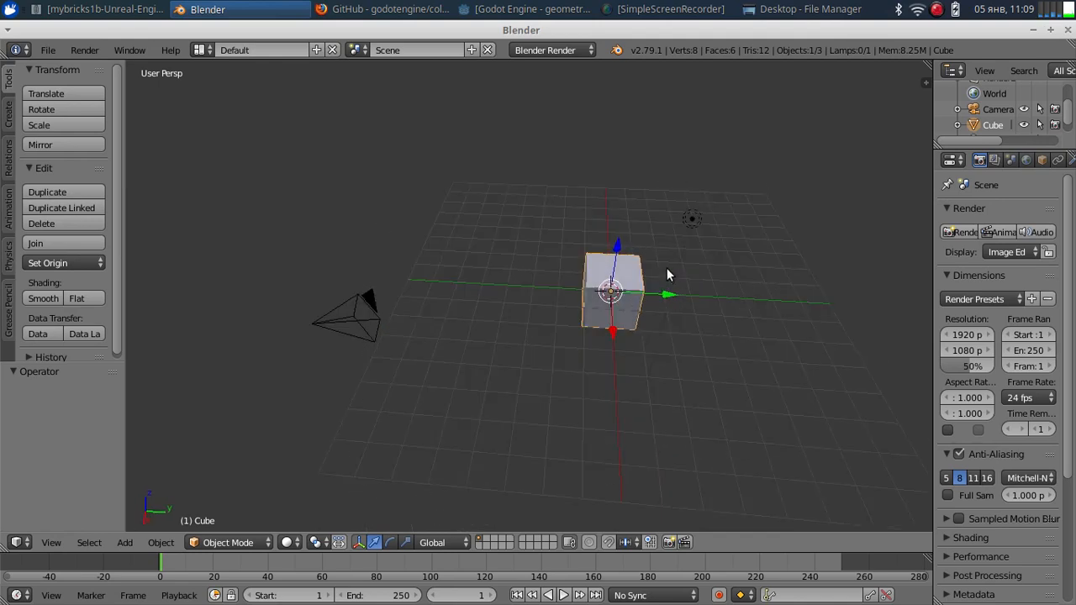
right_click(690, 220)
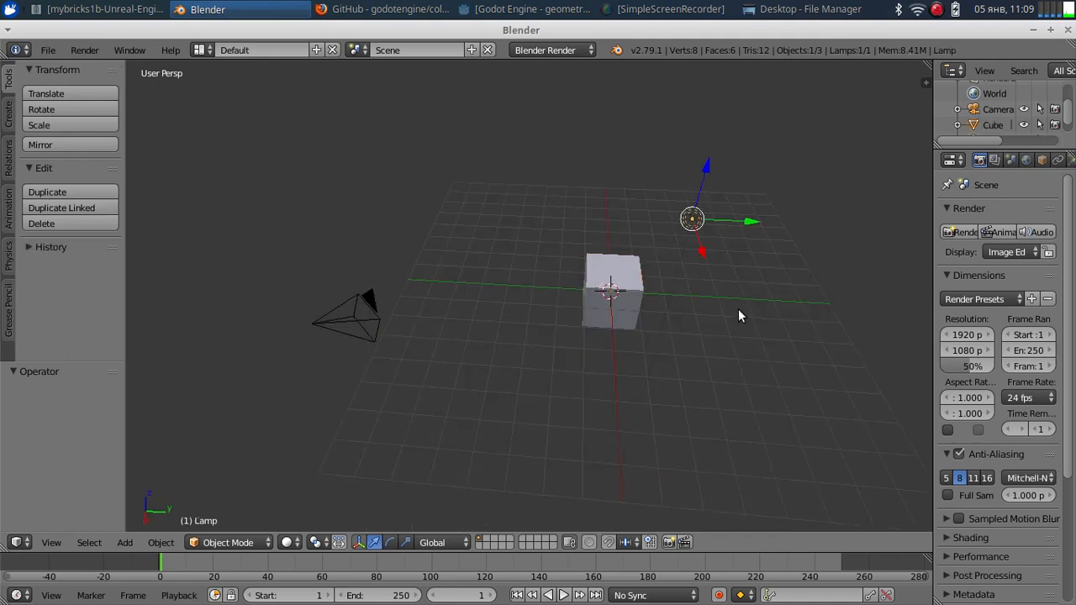
key(x)
click(738, 314)
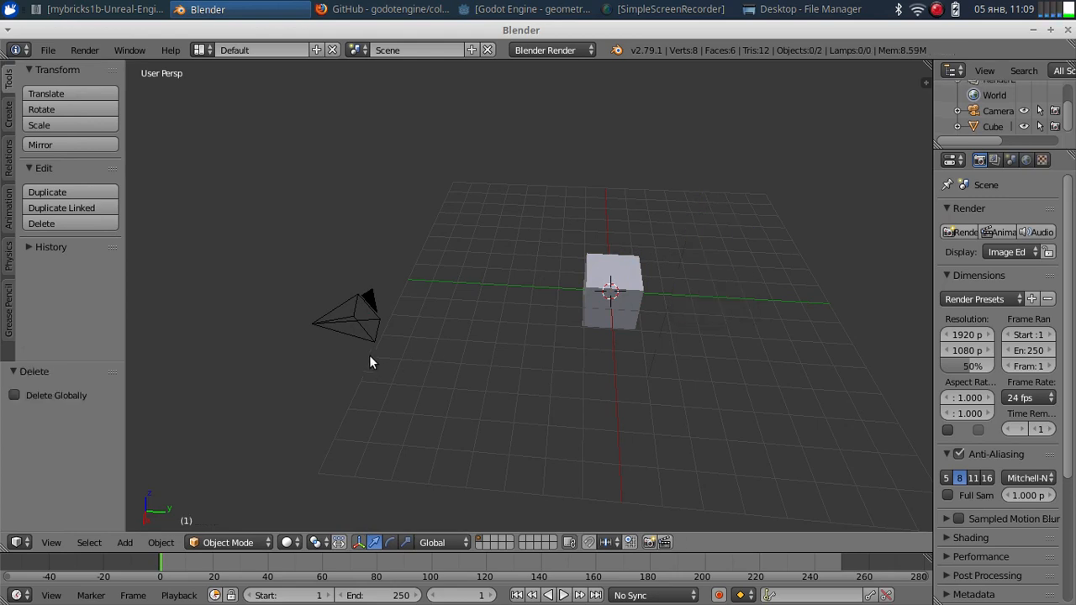
right_click(370, 329)
key(x)
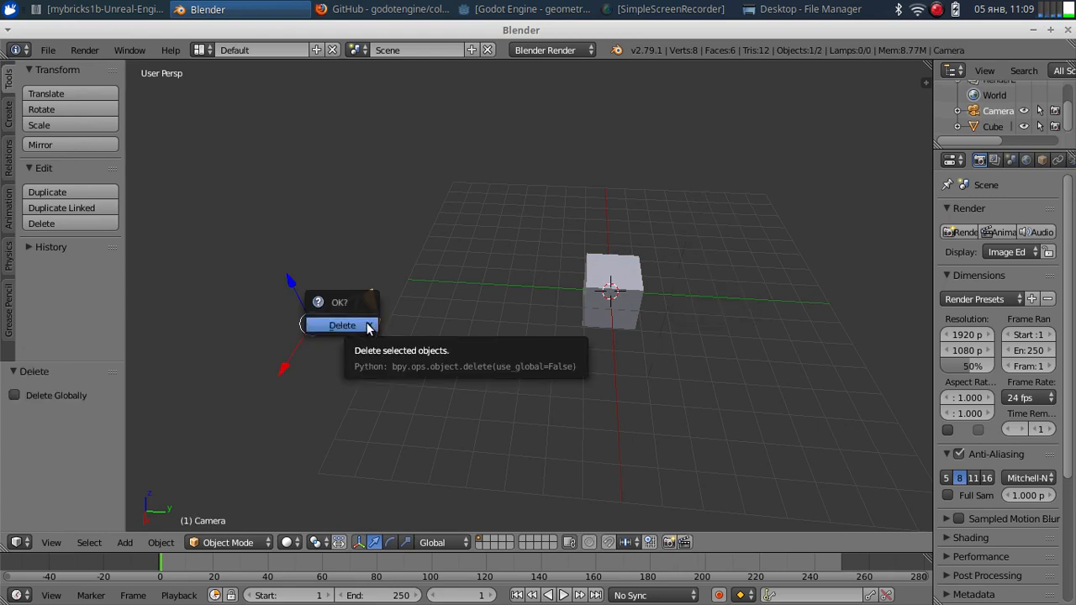
click(342, 325)
middle_drag(409, 291, 460, 267)
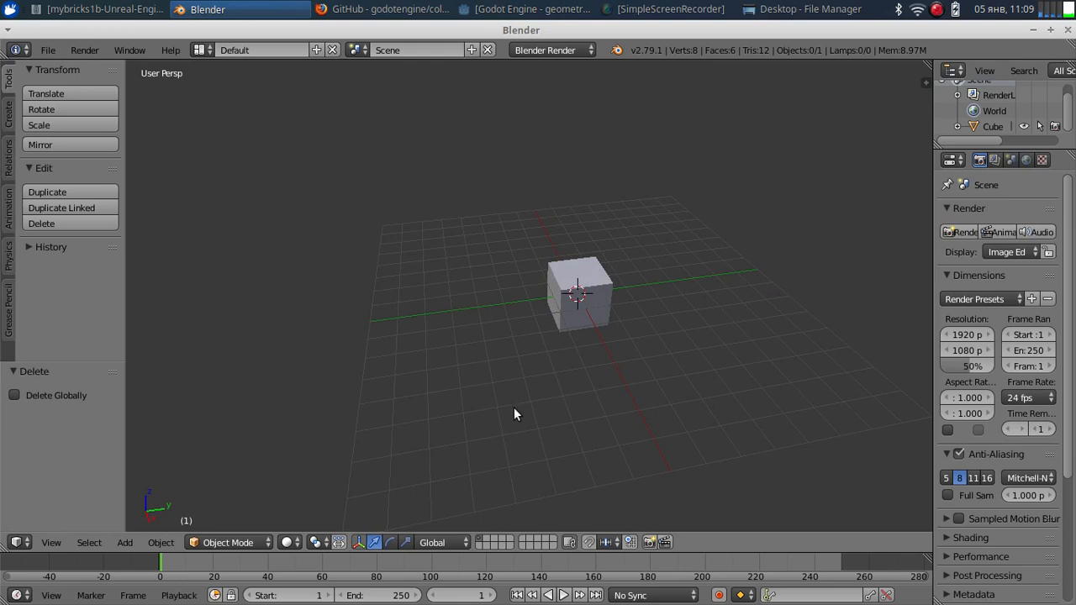
- Widen the outliner and properties area and rename the Cube object to test-cube
middle_drag(674, 317, 633, 326)
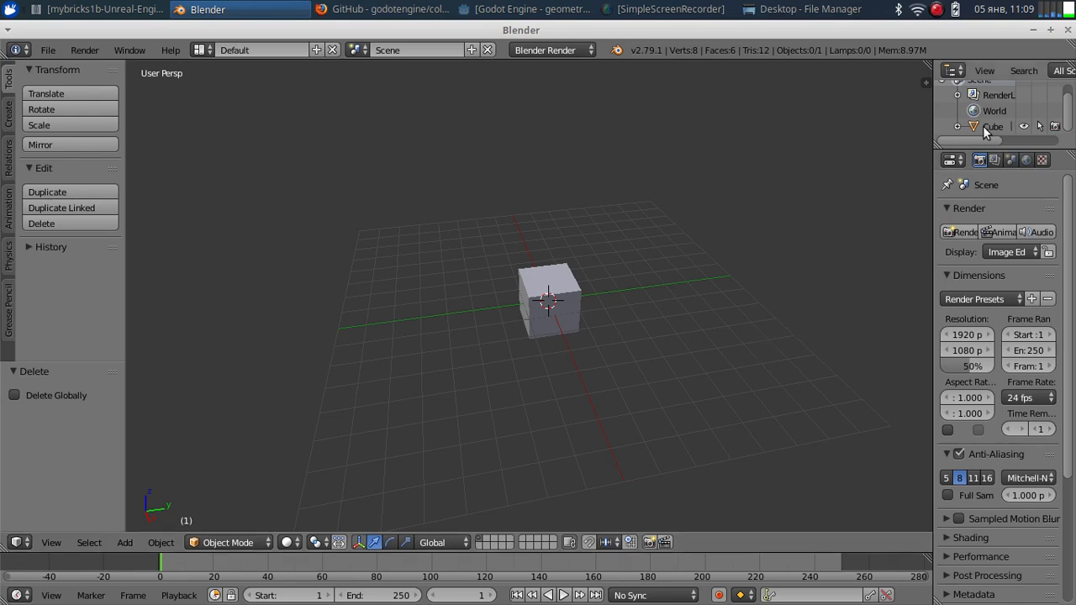
drag(933, 209, 874, 210)
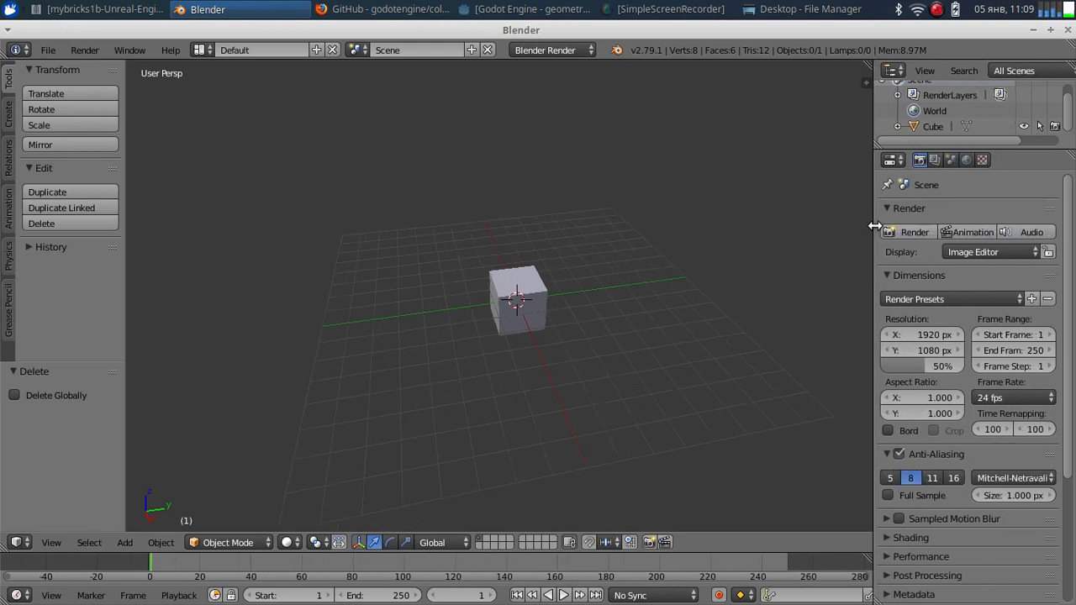
double_click(933, 127)
text(test-cube)
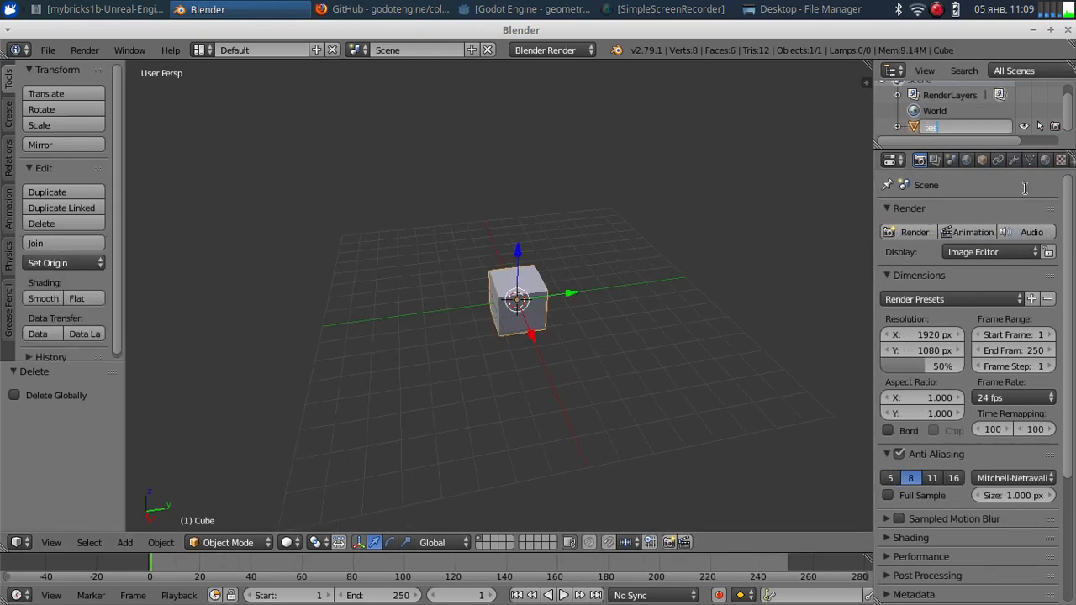
key(Return)
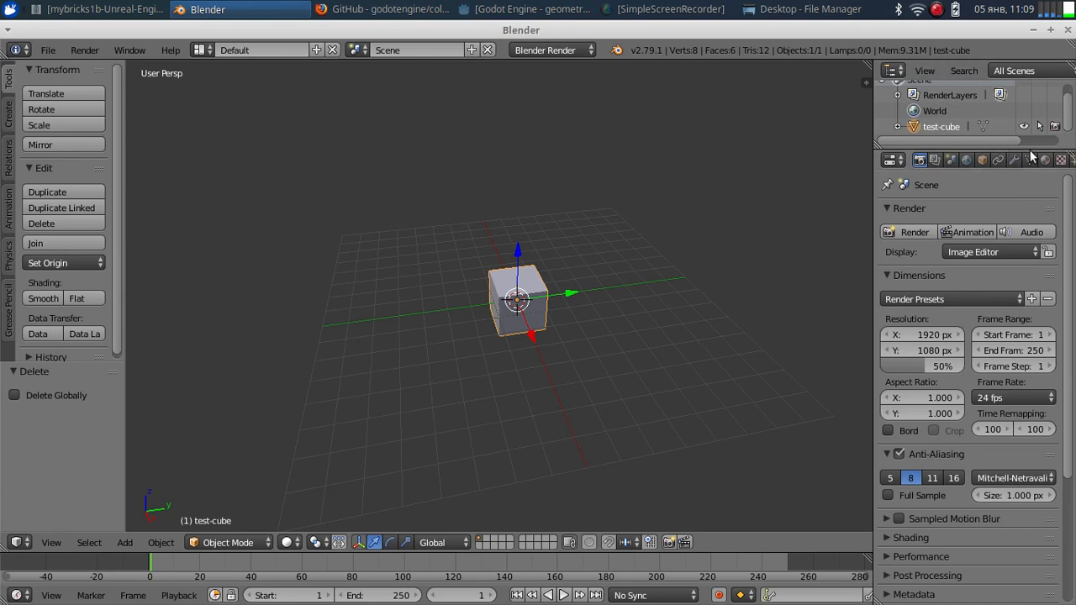
- Enlarge the outliner and rename the cube's mesh data to test-cube
drag(1026, 149, 1016, 178)
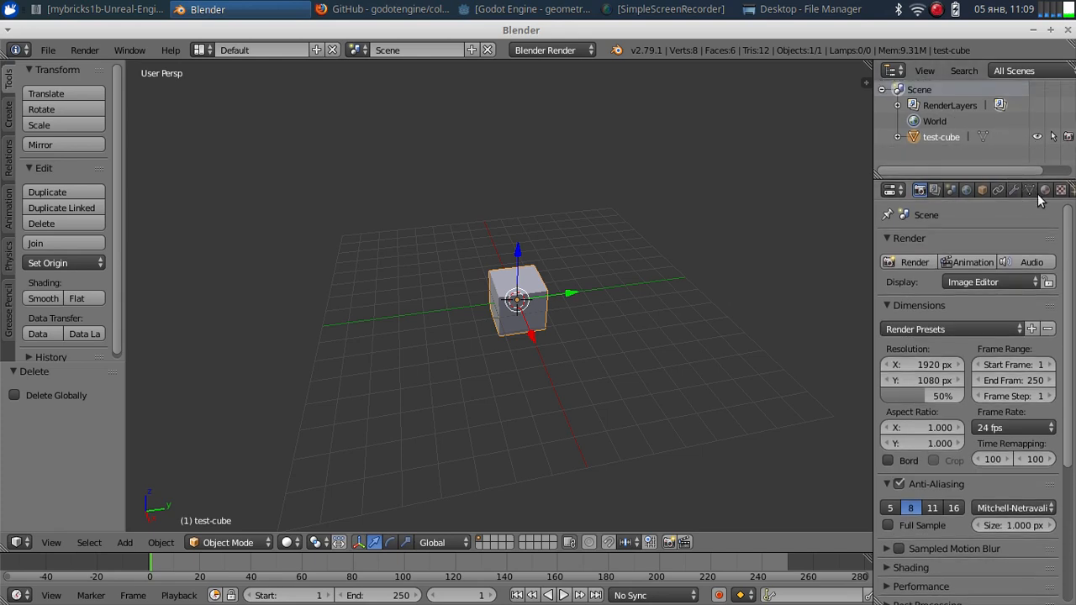
click(1030, 192)
click(944, 243)
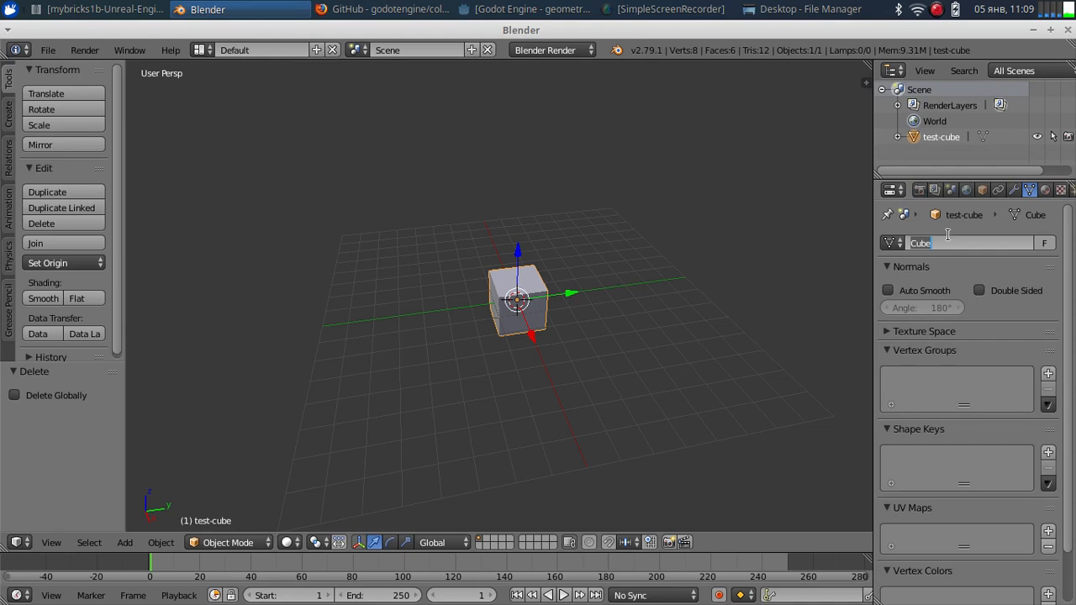
text(test-cube)
key(Return)
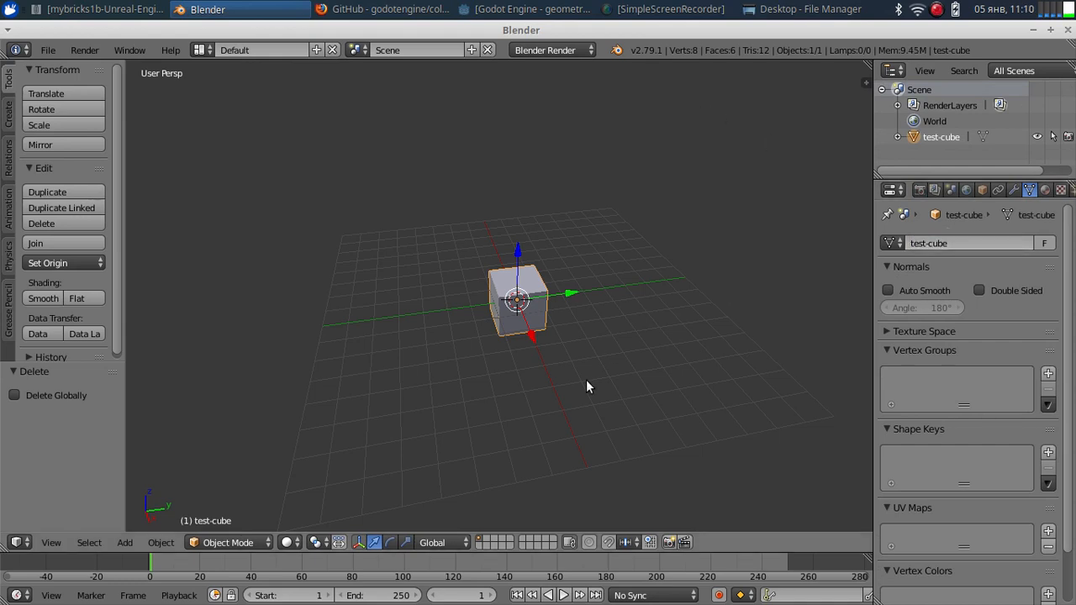
- Switch the scene's render engine to Cycles Render
middle_drag(555, 326, 493, 303)
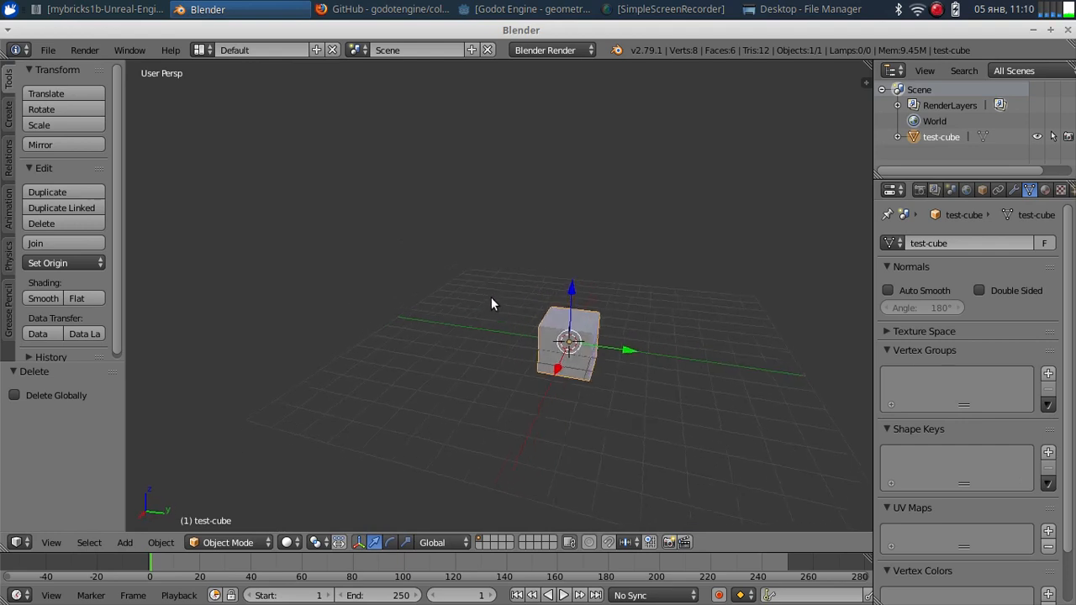
click(561, 49)
click(552, 104)
middle_drag(547, 165, 654, 301)
scroll(578, 284, up, 3)
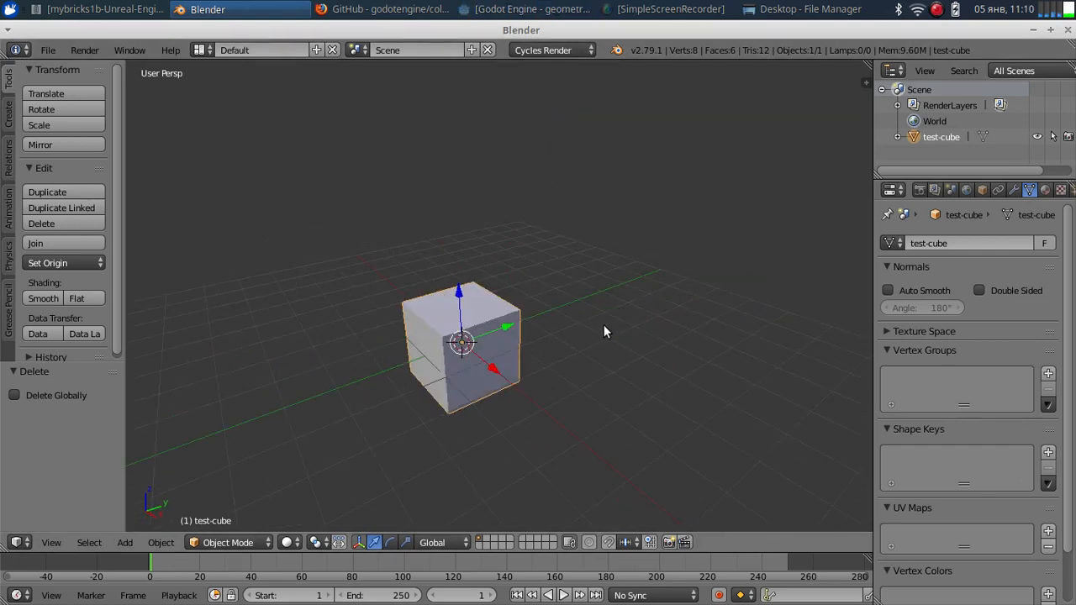
- Rename the cube's material to test-cube
click(1044, 190)
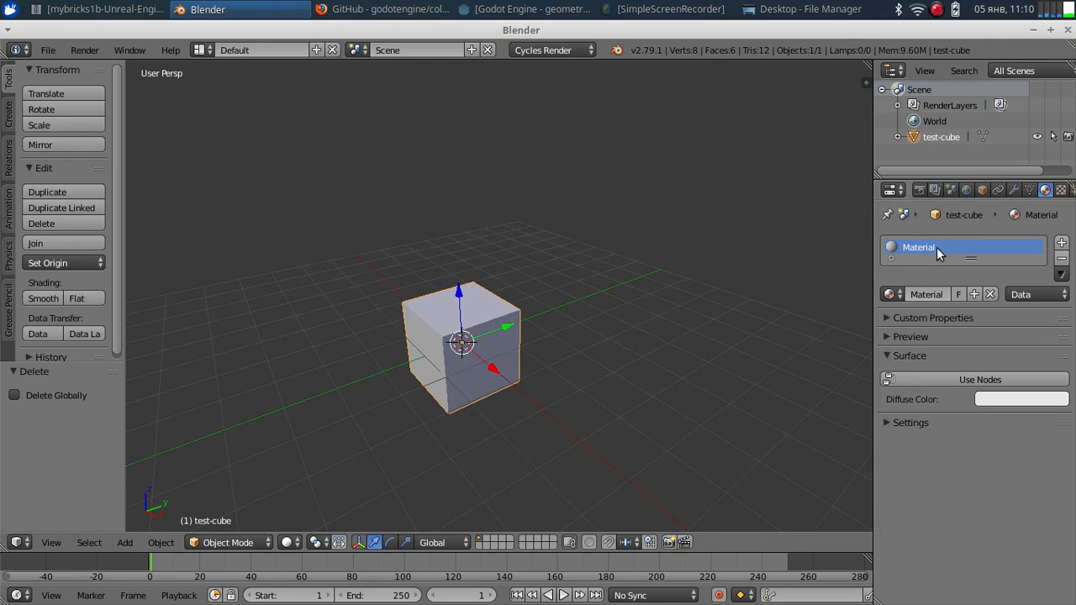
click(937, 300)
text(test-cube)
key(Return)
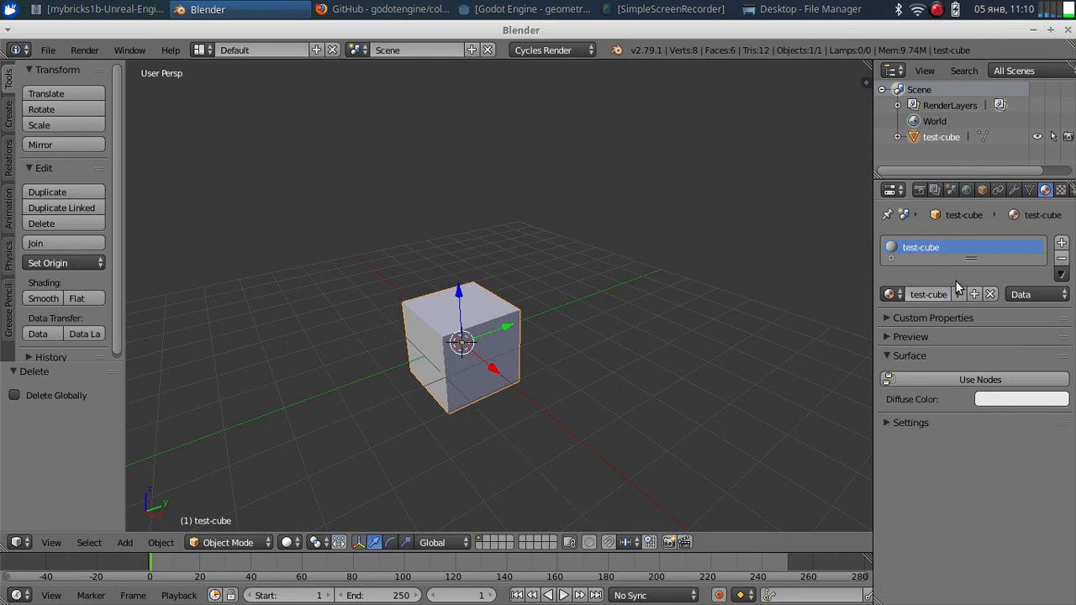
- Split the 3D view vertically and change the narrower new area beside it to the UV/Image Editor
middle_drag(667, 351, 567, 361)
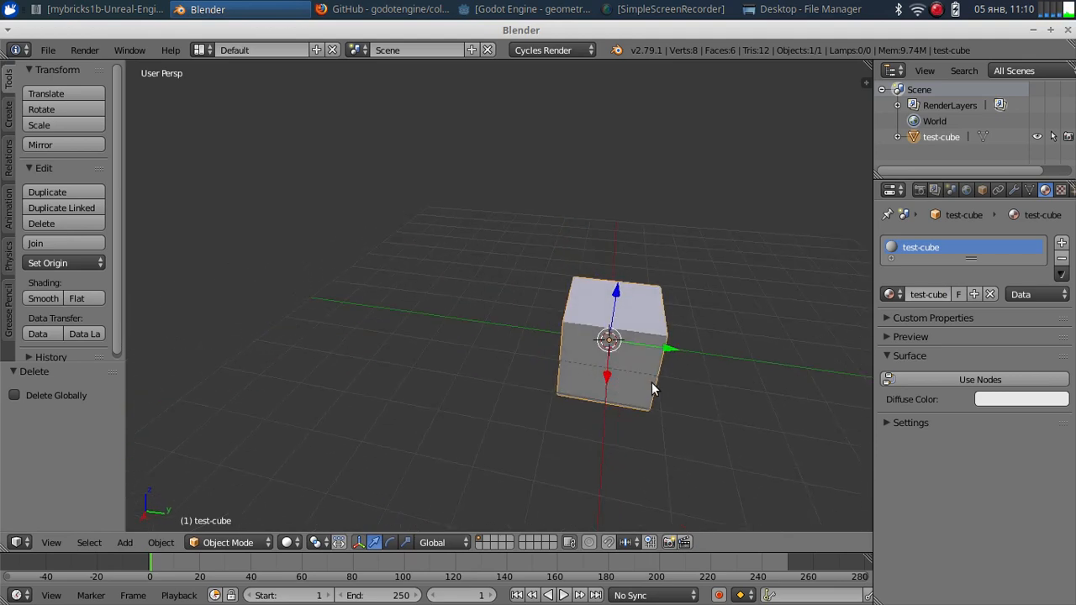
middle_drag(705, 372, 631, 306)
scroll(632, 306, up, 2)
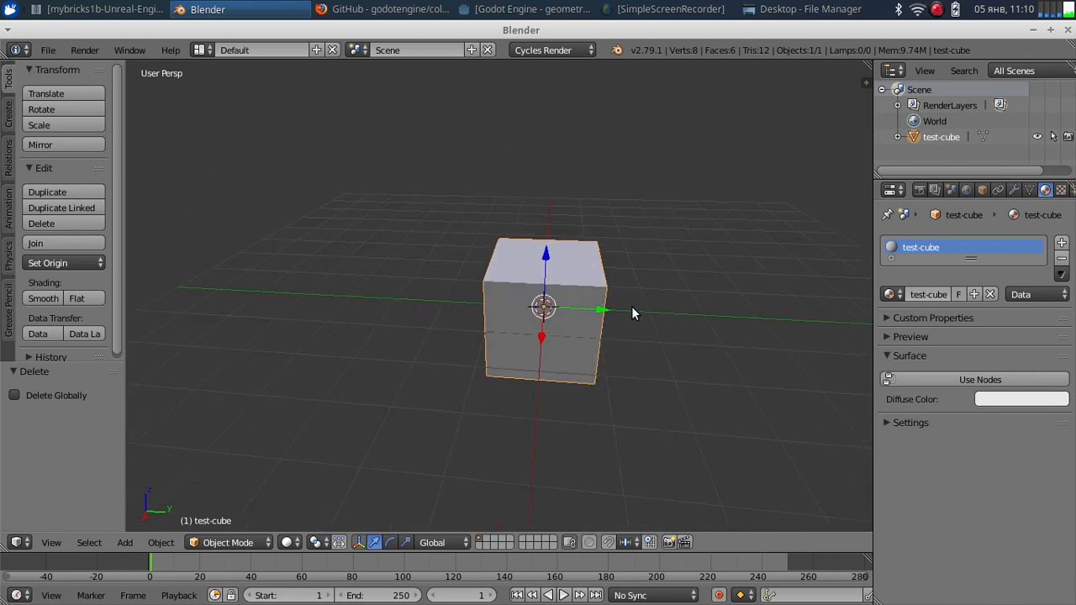
middle_drag(586, 344, 608, 321)
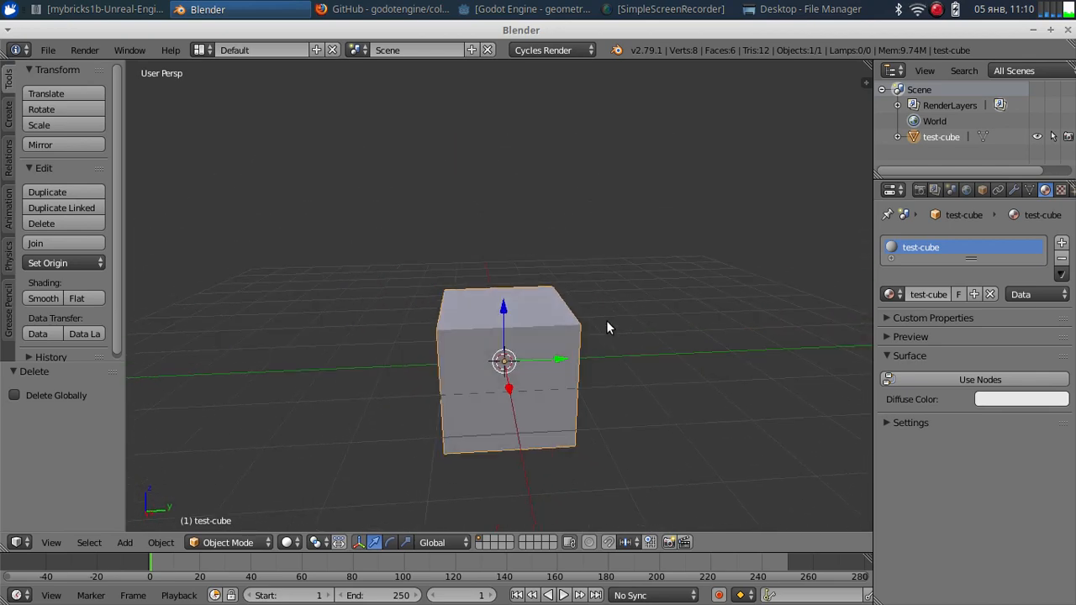
drag(3, 545, 319, 542)
click(16, 542)
key(Escape)
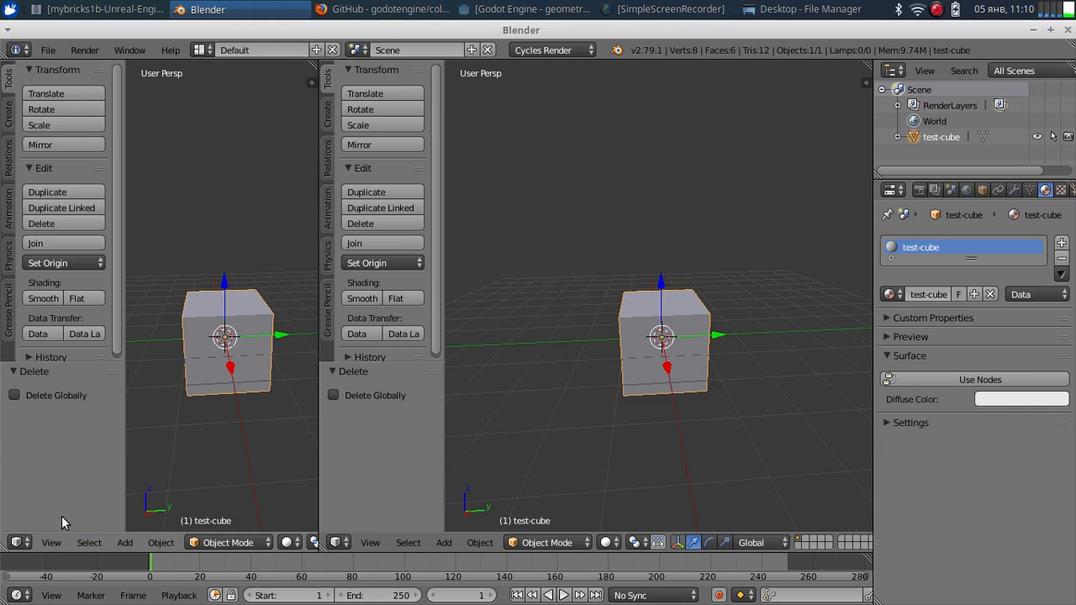
click(16, 542)
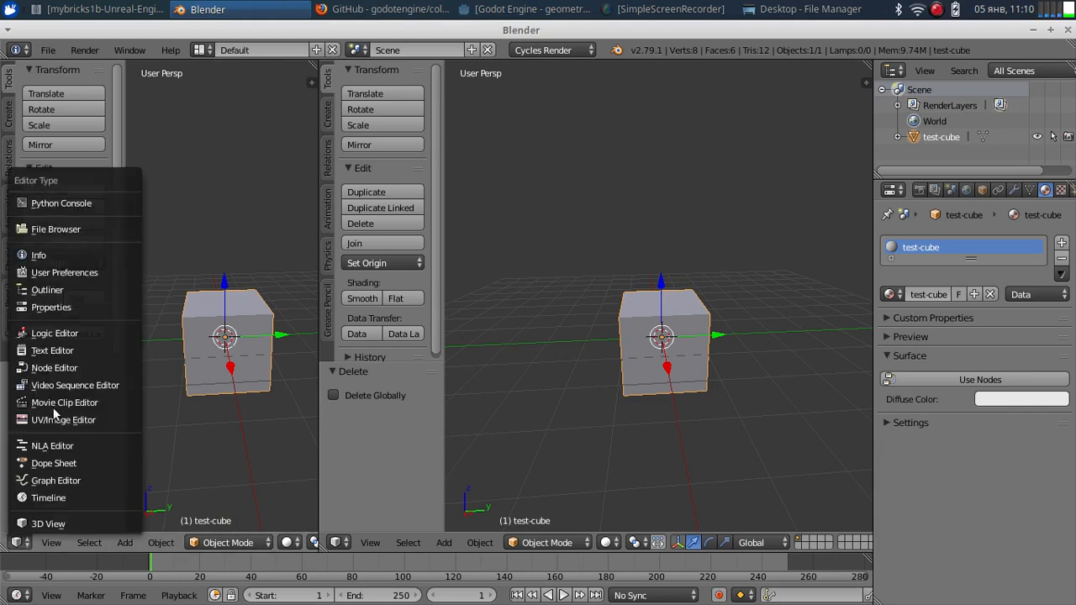
click(59, 420)
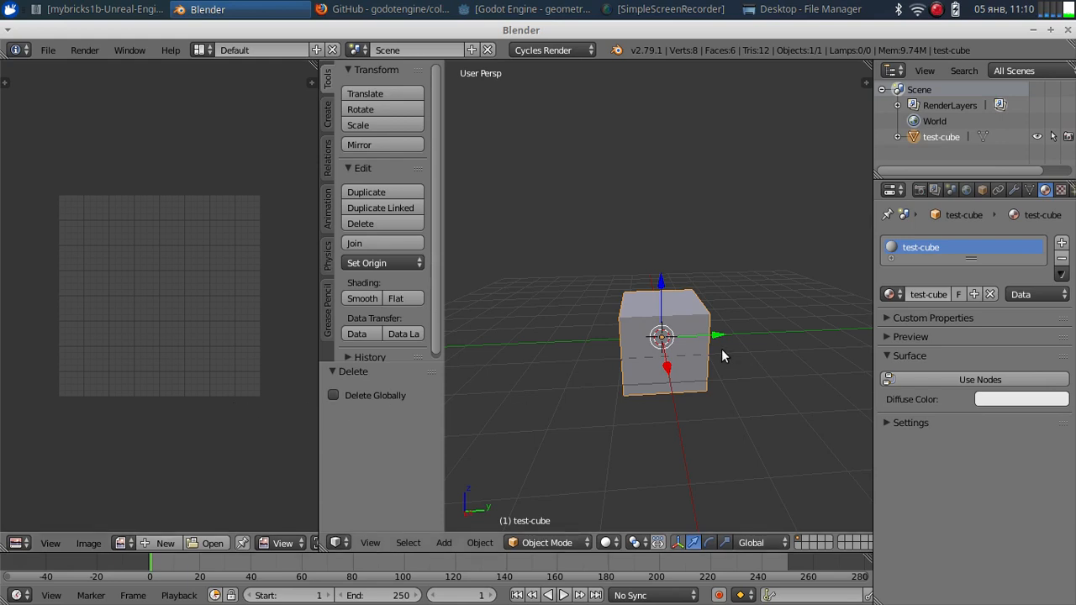
- Enter Edit Mode on test-cube and unwrap all its faces with the standard Unwrap
key(Tab)
key(u)
click(664, 328)
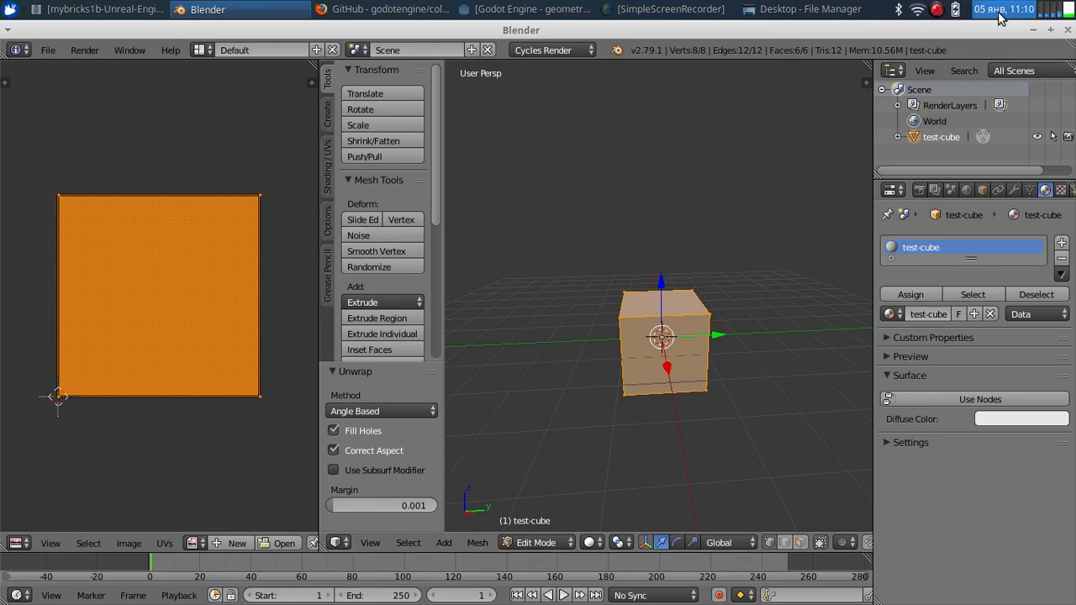
- Minimize Blender and Firefox, place the mybricks1b-Unreal-Engine-1.zip archive beside the file manager, and open the geometry-test/textures folder
click(1034, 31)
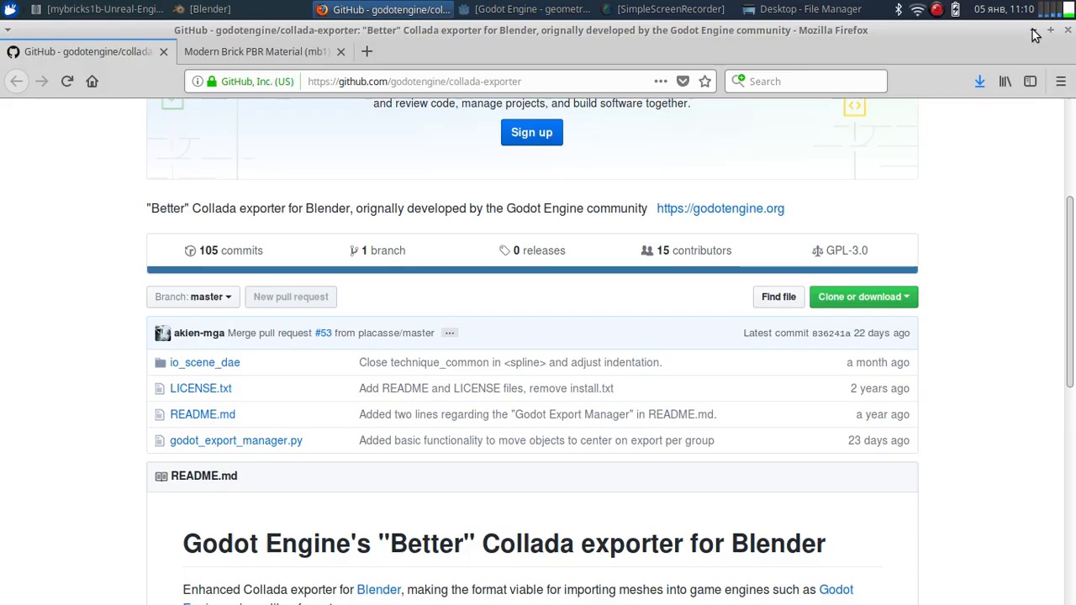
click(1033, 31)
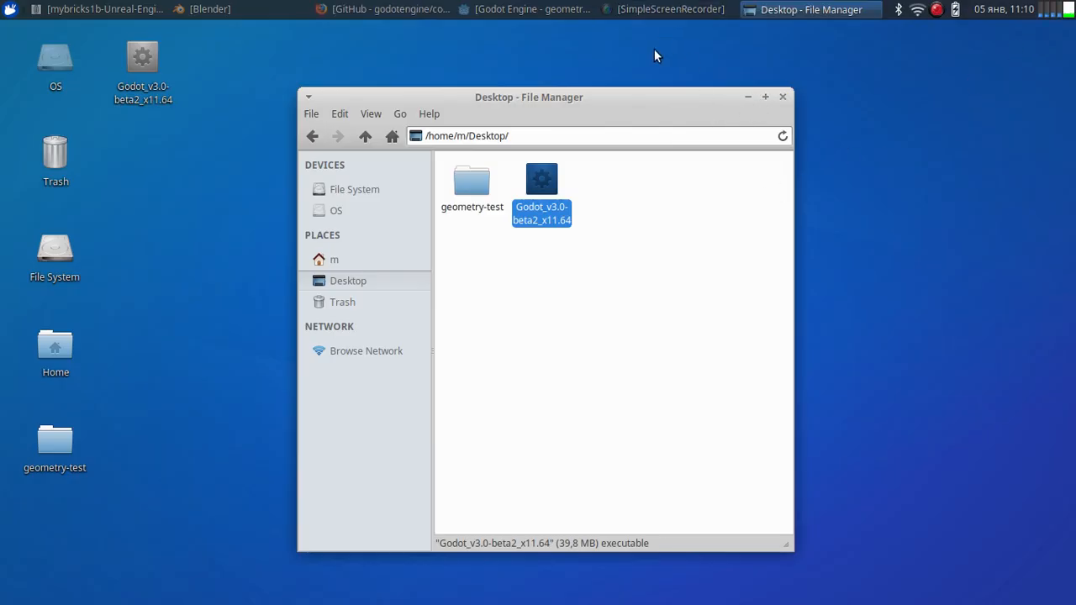
click(97, 9)
drag(343, 39, 963, 149)
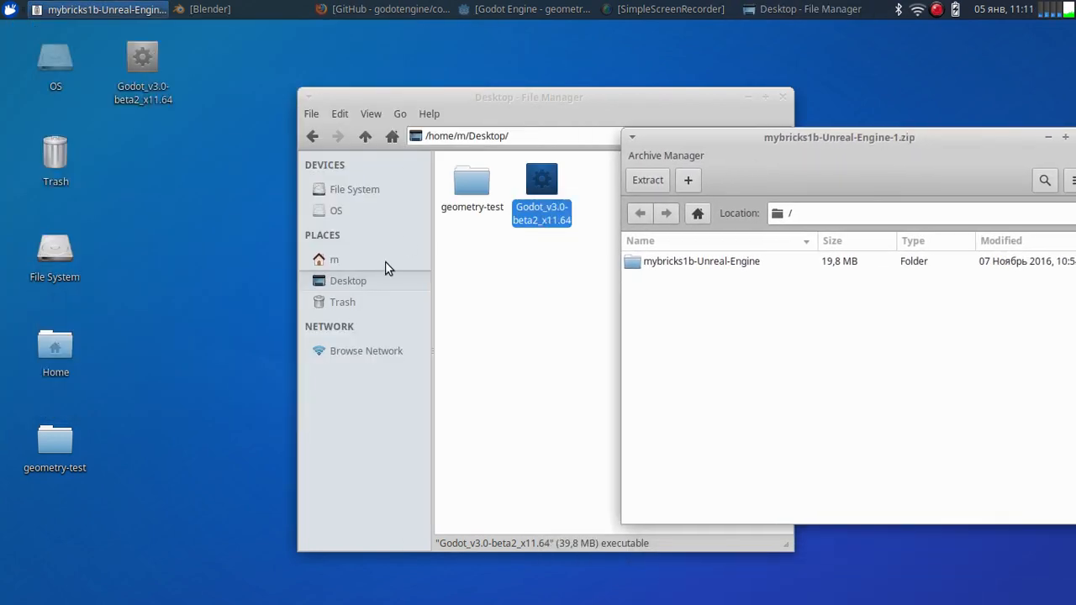
double_click(476, 185)
double_click(542, 191)
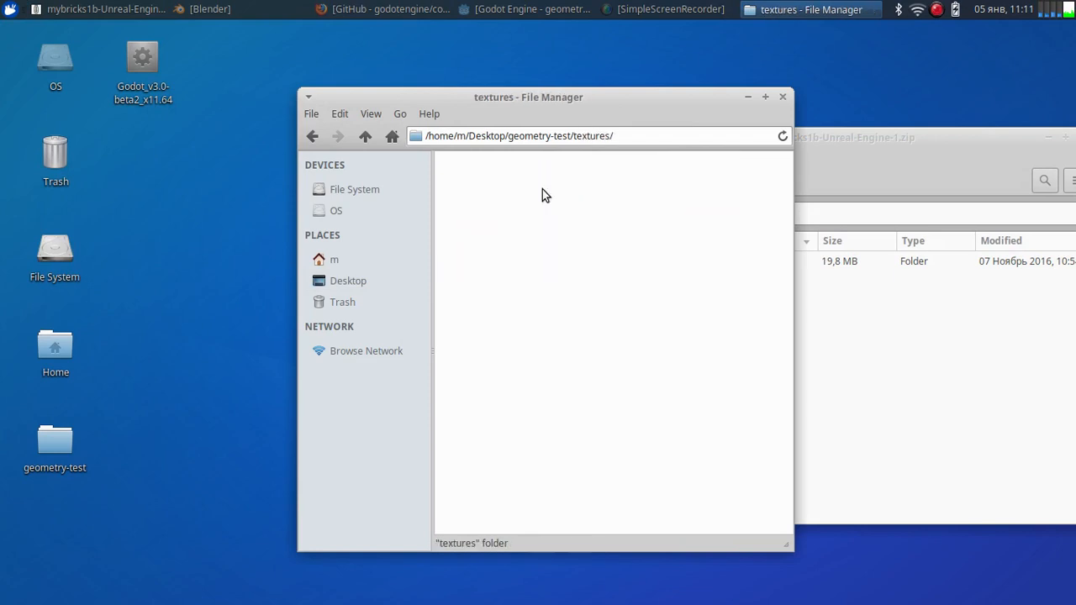
- Extract the mybricks1b-Unreal-Engine folder from the archive into the textures folder and close the archive
click(852, 372)
drag(693, 260, 538, 244)
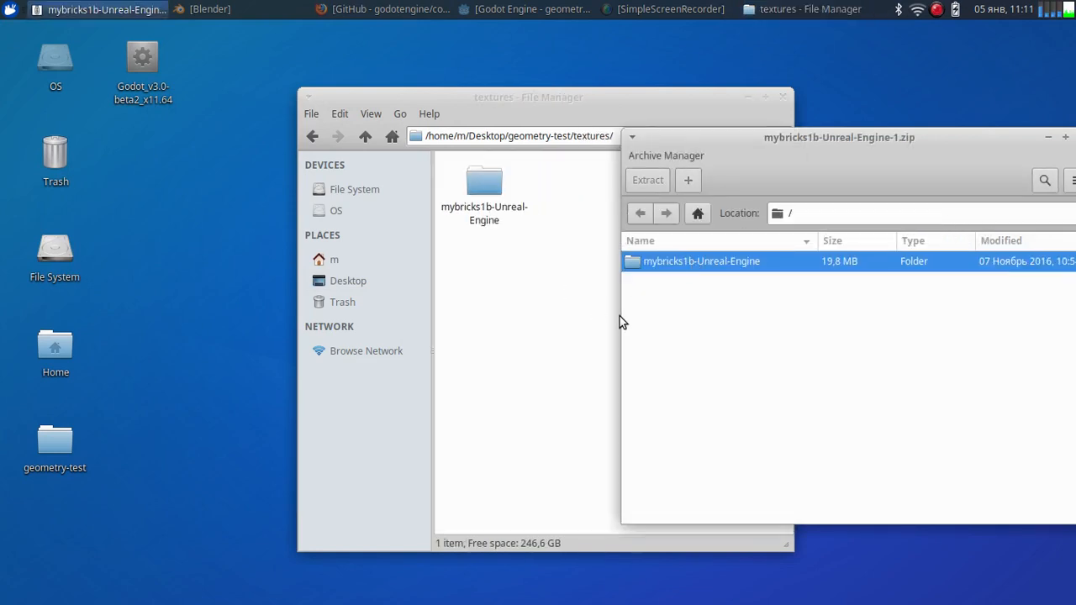
drag(798, 138, 570, 141)
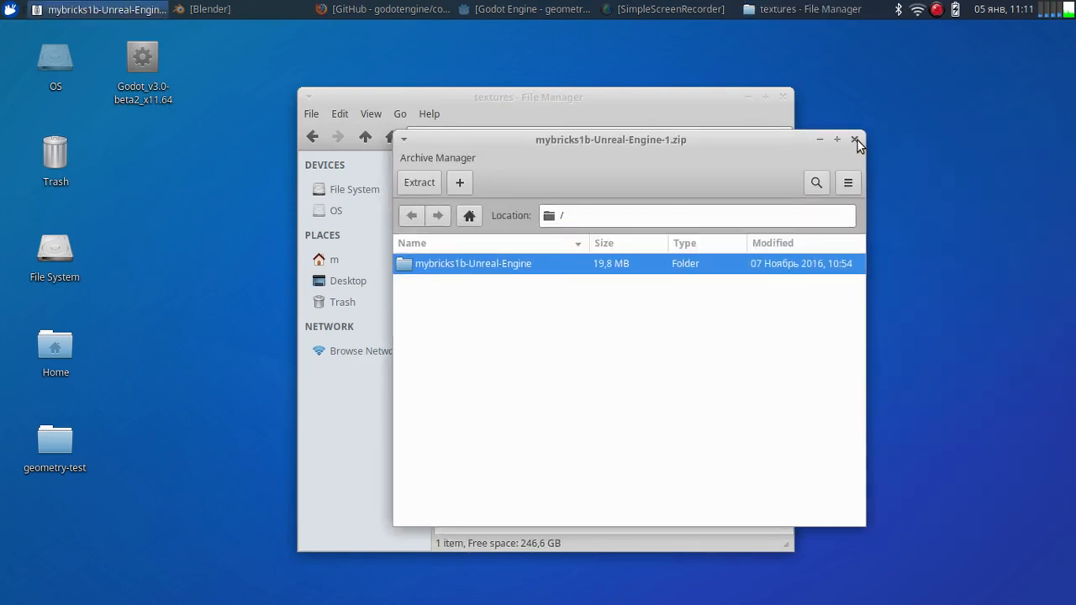
click(854, 141)
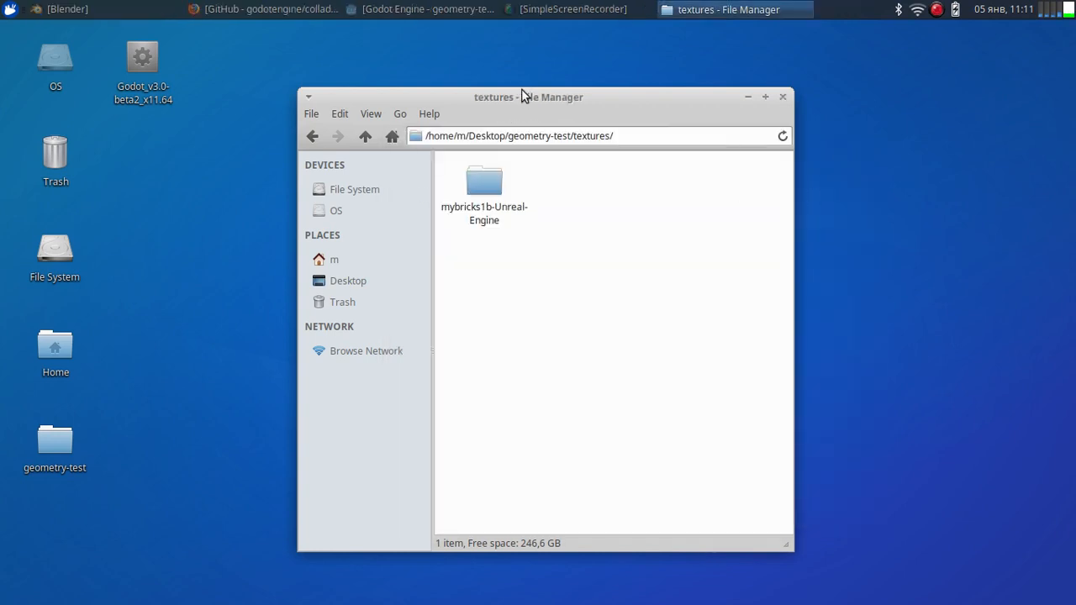
- Switch to Godot to check the geometry-test project's files, and return to Blender
mouse_move(523, 94)
mouse_down()
mouse_move(538, 101)
mouse_move(533, 92)
mouse_up()
click(423, 9)
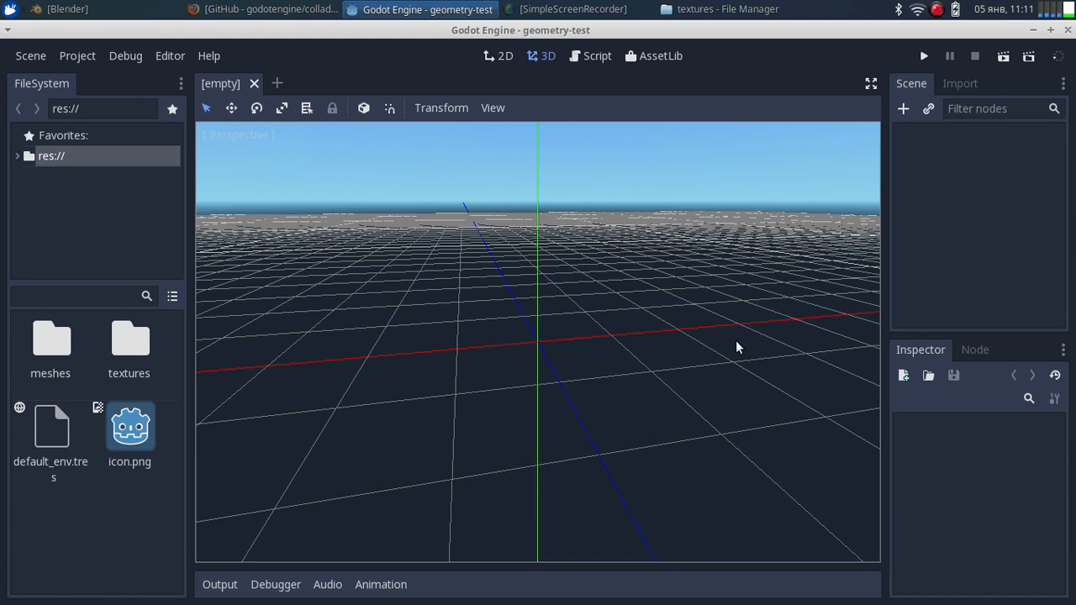
click(301, 14)
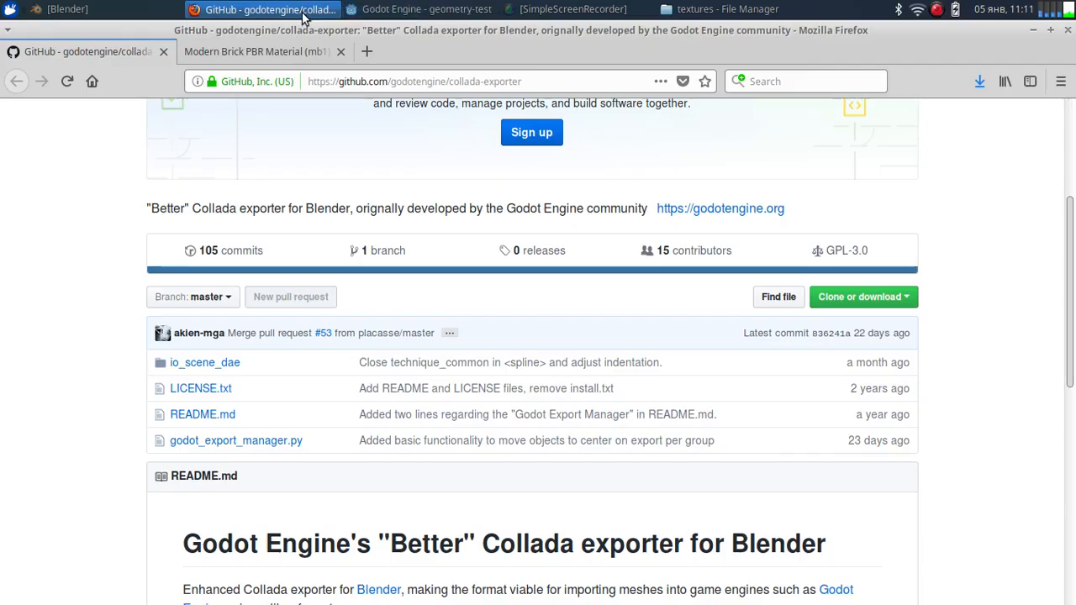
click(105, 8)
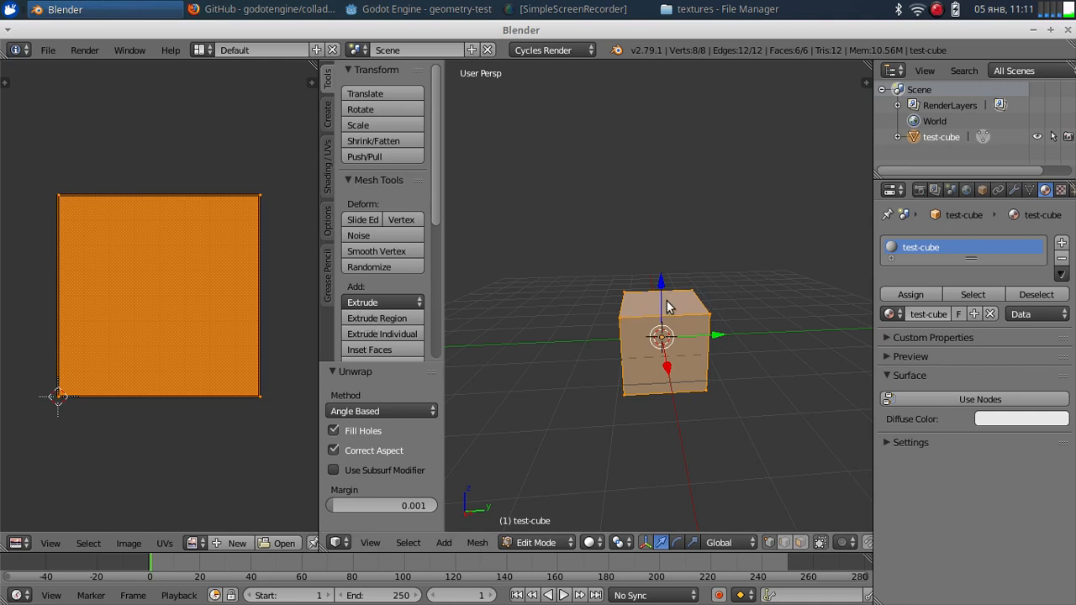
- Return test-cube to Object Mode and narrow the UV/Image Editor area to enlarge the 3D view
key(Tab)
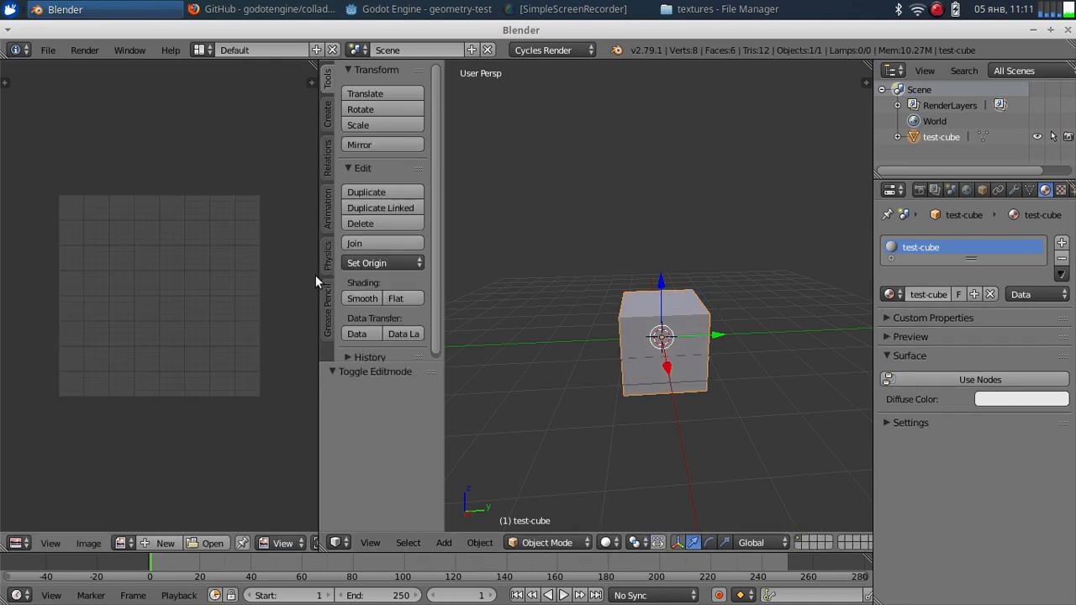
drag(319, 277, 269, 293)
middle_drag(698, 378, 825, 391)
- Enable nodes for the test-cube material and set its surface shader to Principled BSDF
click(885, 315)
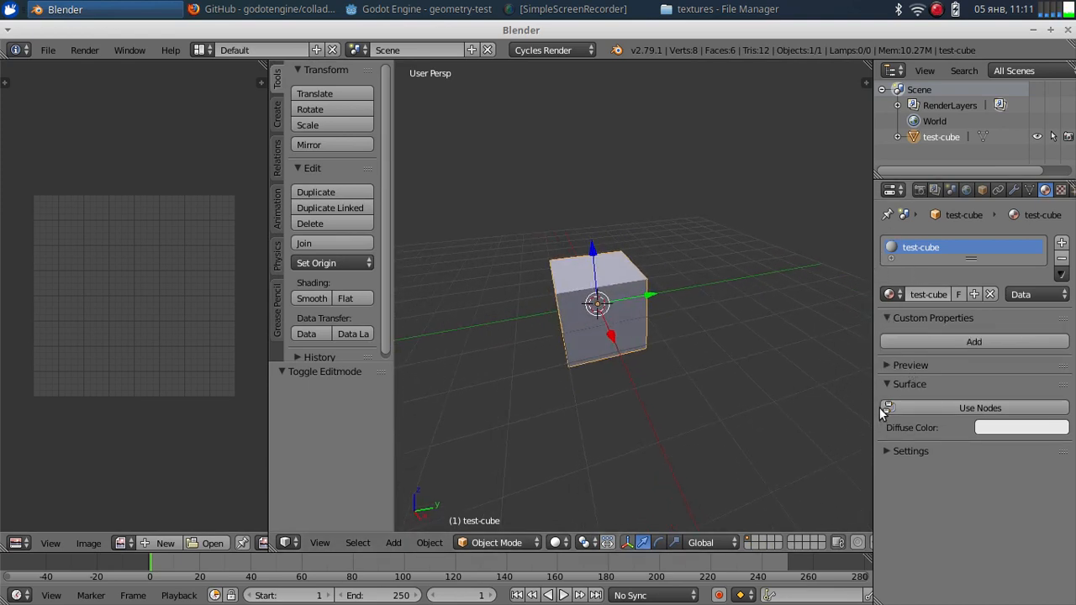
click(933, 409)
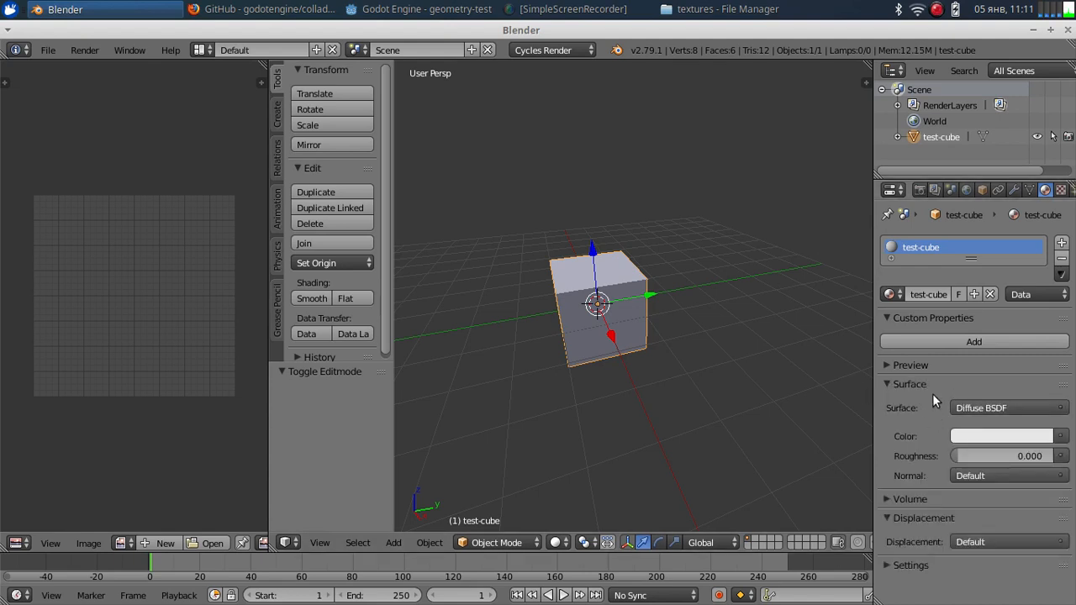
click(984, 411)
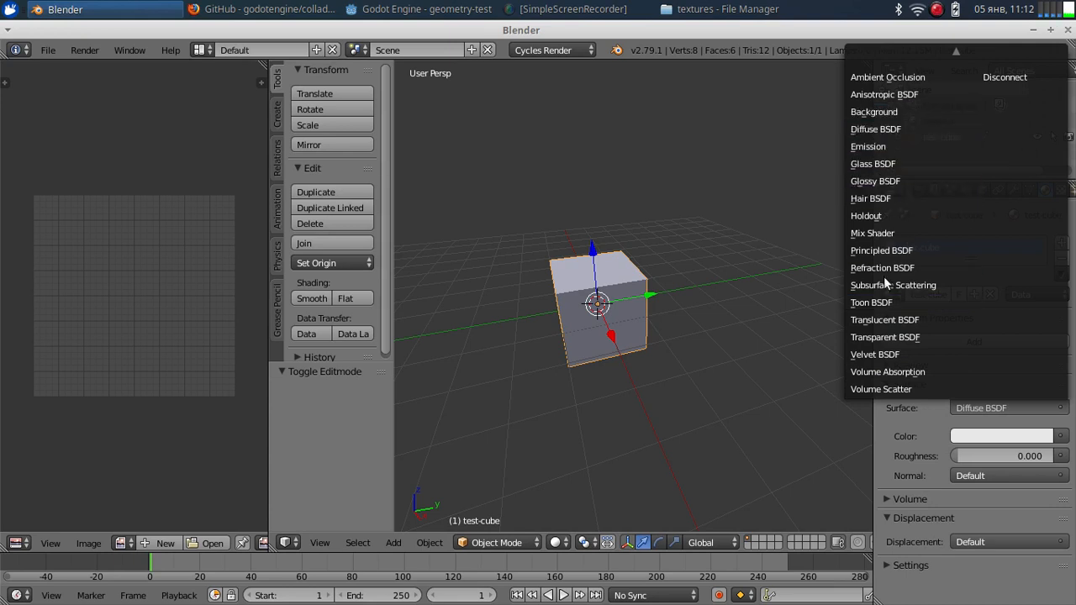
click(894, 254)
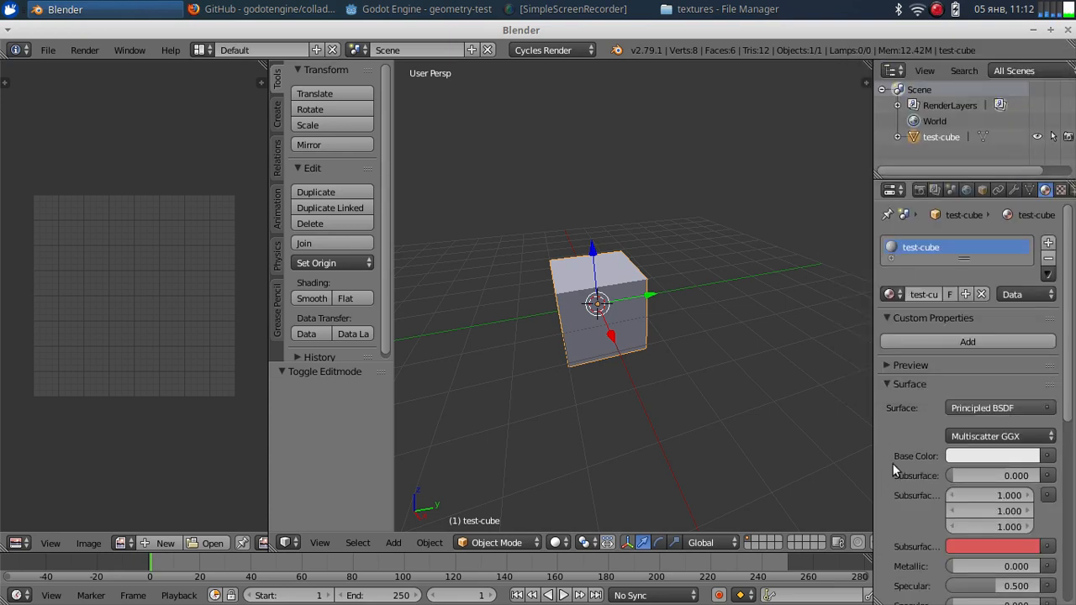
scroll(895, 454, down, 5)
scroll(896, 445, down, 1)
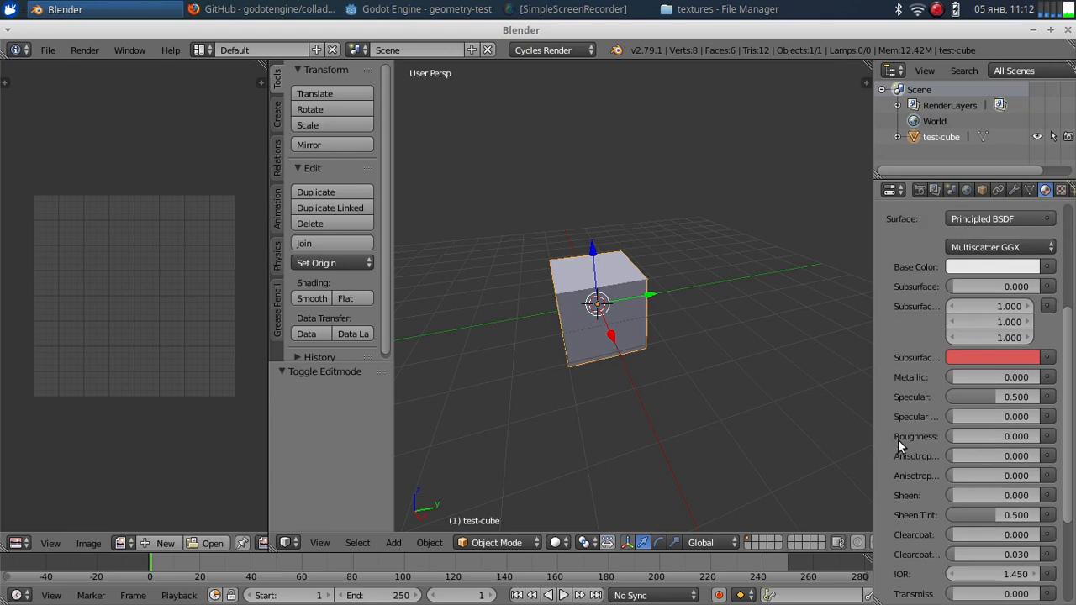
scroll(897, 446, up, 1)
scroll(898, 445, down, 2)
scroll(898, 444, up, 1)
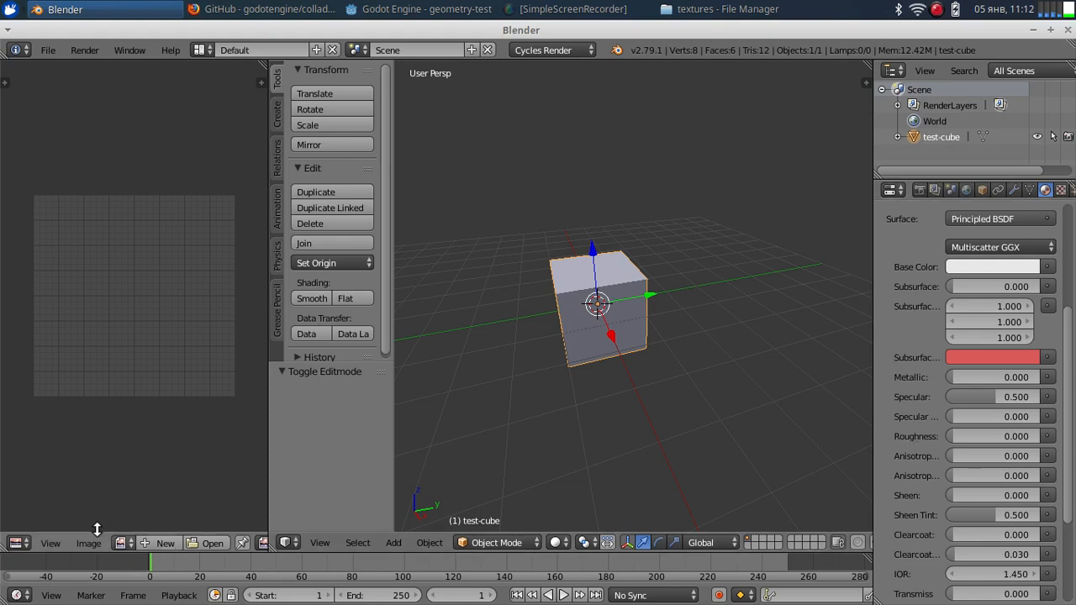
- View the material's nodes in the Node Editor, and return that area to the UV/Image Editor
click(17, 543)
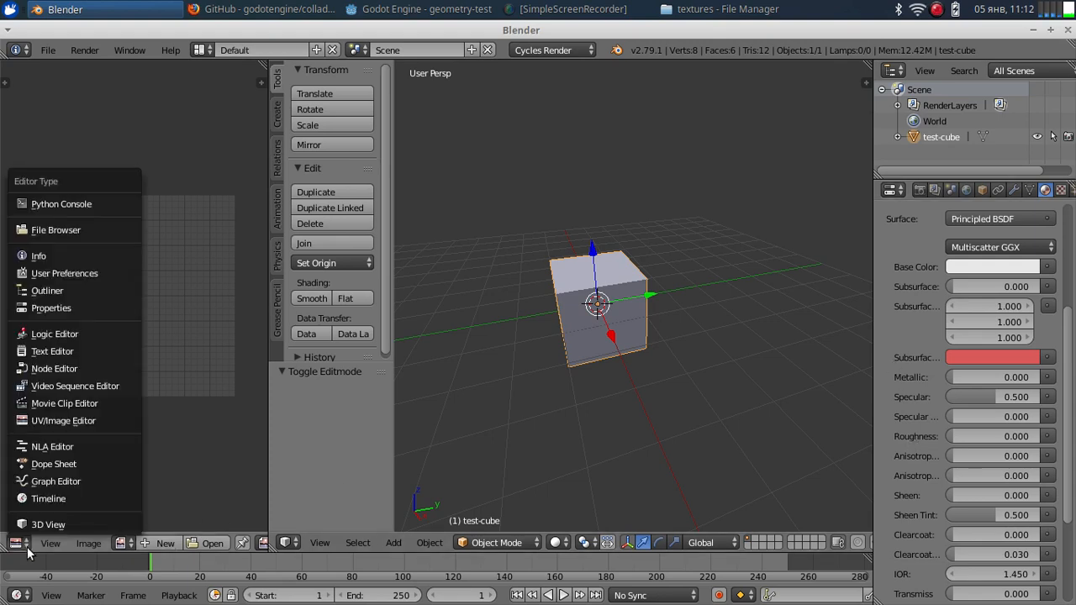
click(85, 369)
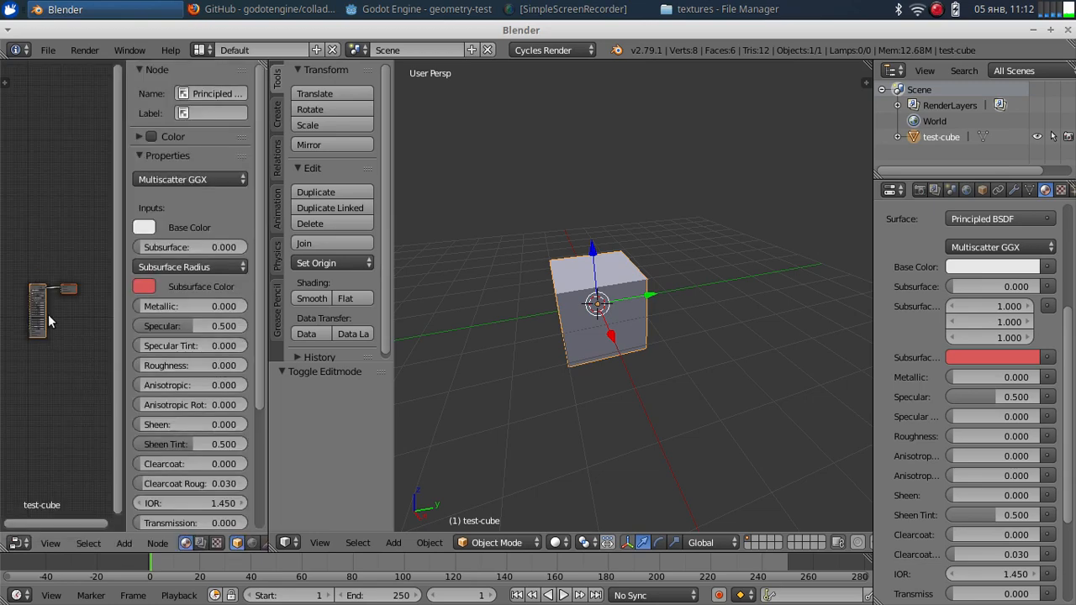
click(23, 543)
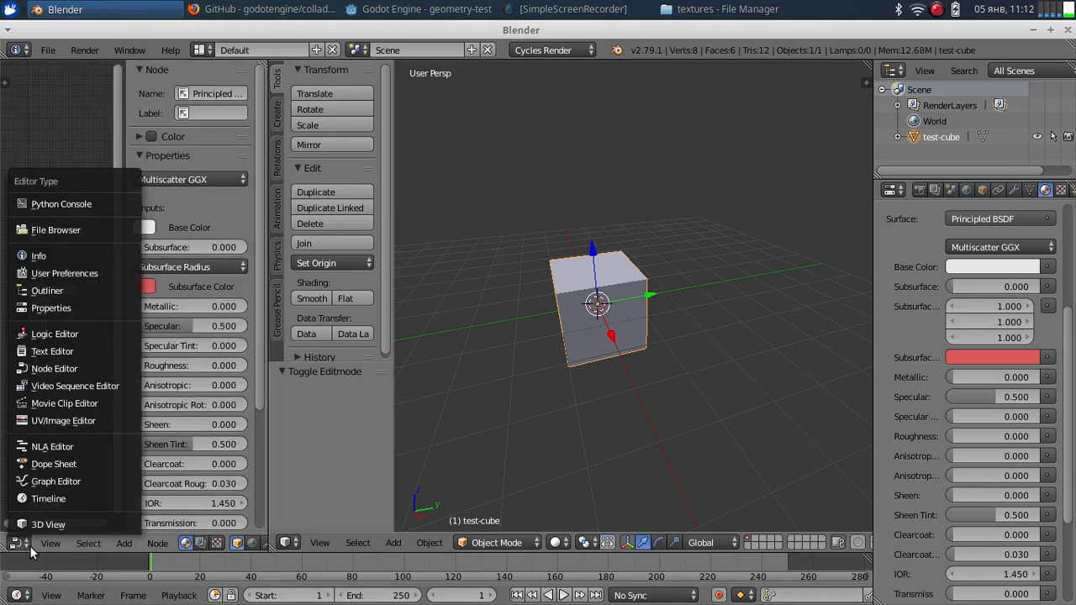
click(24, 545)
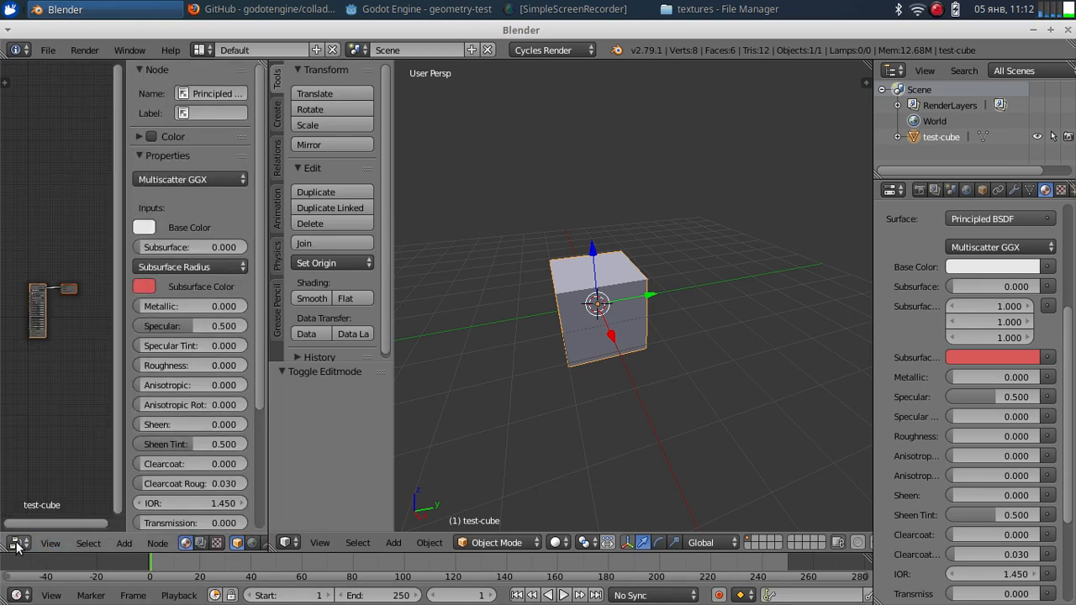
click(22, 546)
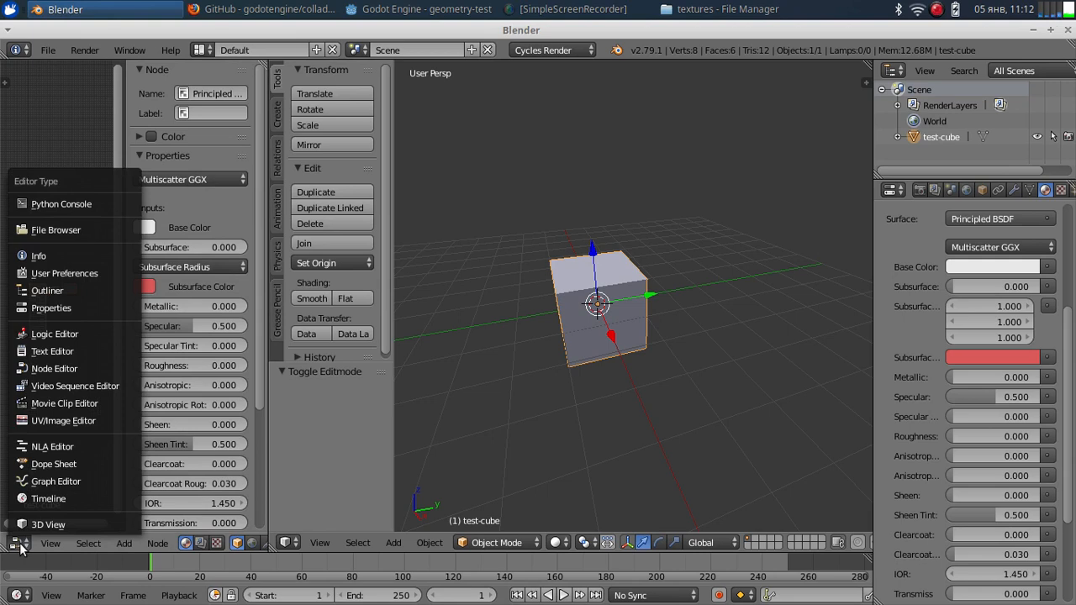
click(43, 415)
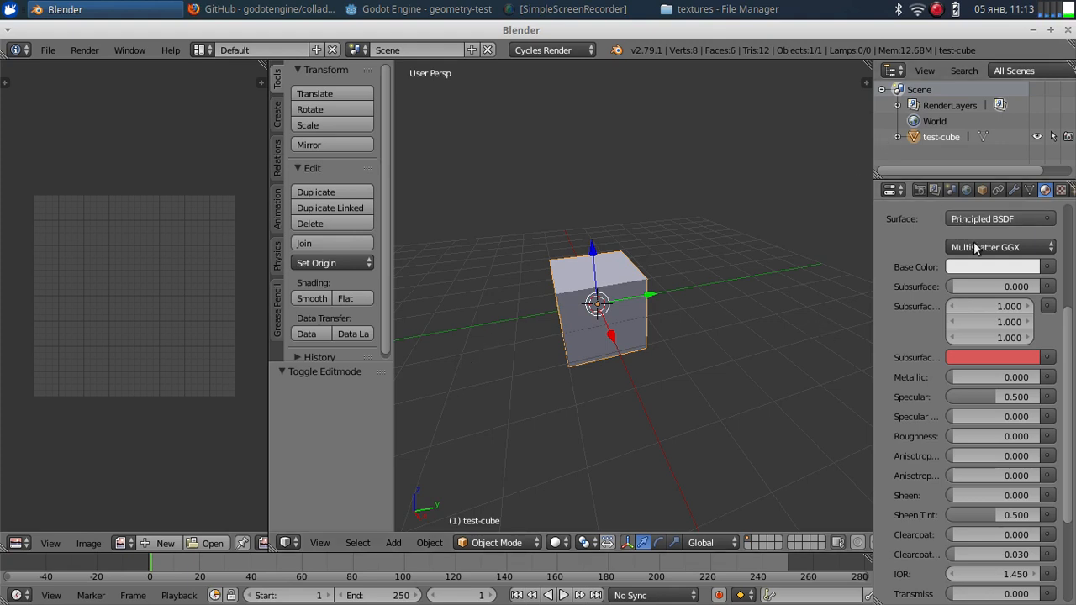
- Assign an Image Texture to the material's Base Color and load mybricks1_basecolor.png from geometry-test/textures/mybricks1b-Unreal-Engine
click(1048, 268)
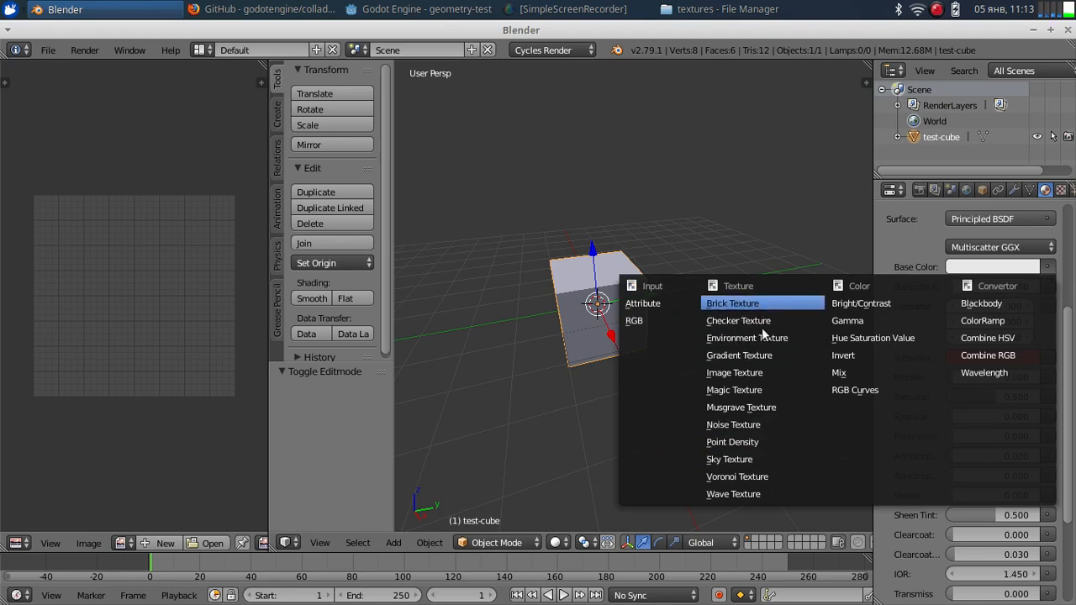
click(768, 375)
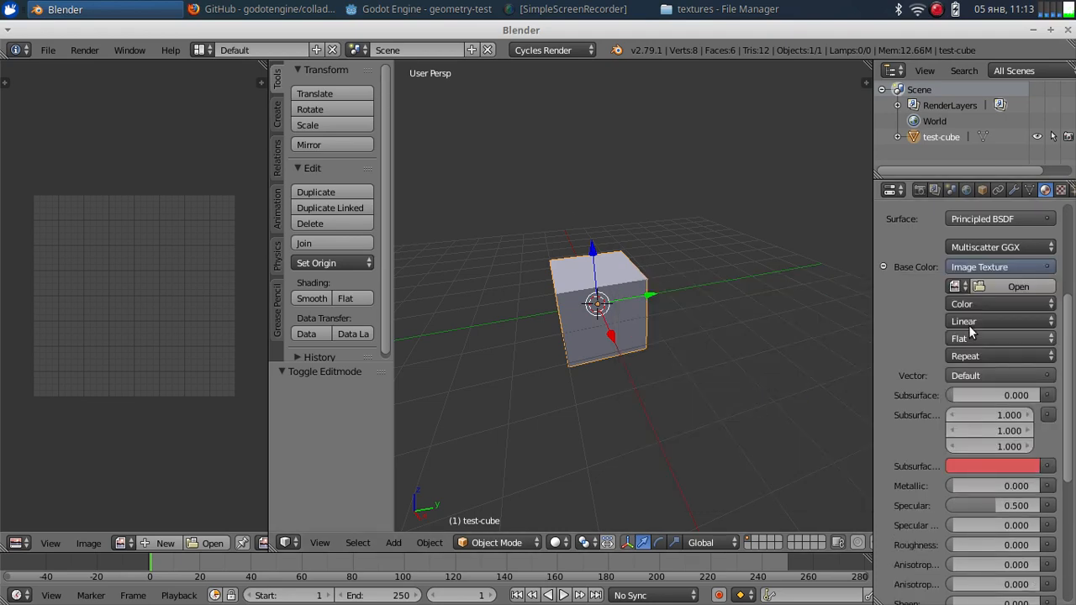
click(999, 287)
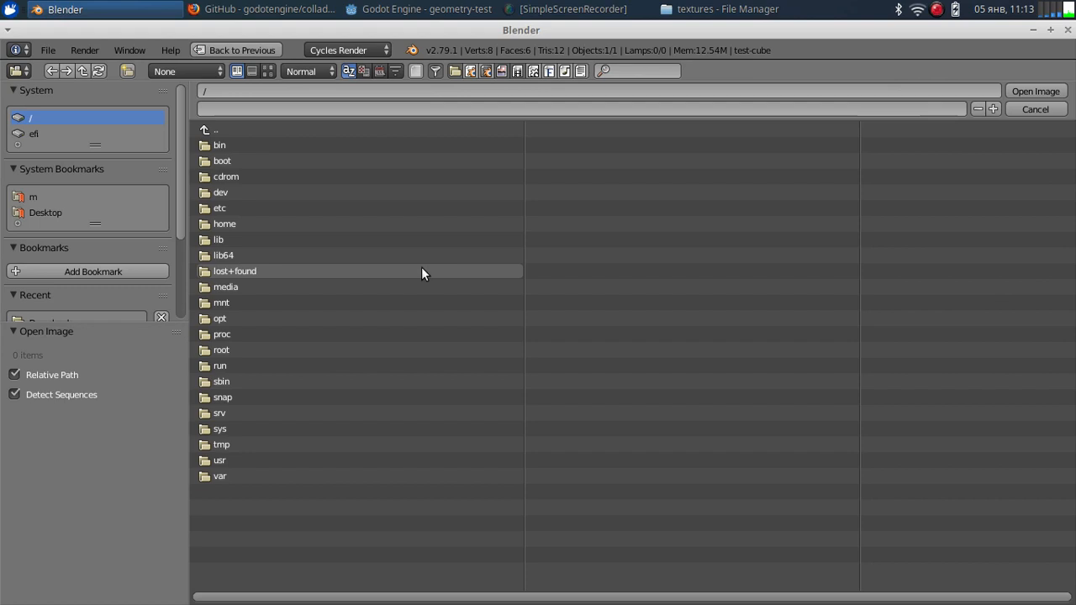
click(63, 212)
click(254, 145)
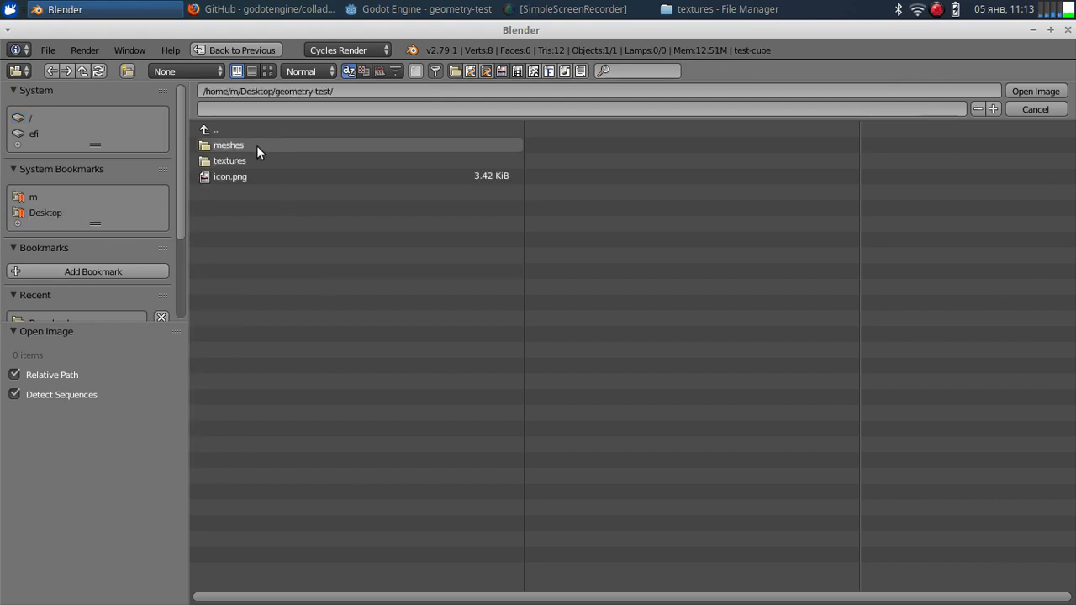
click(252, 161)
click(250, 145)
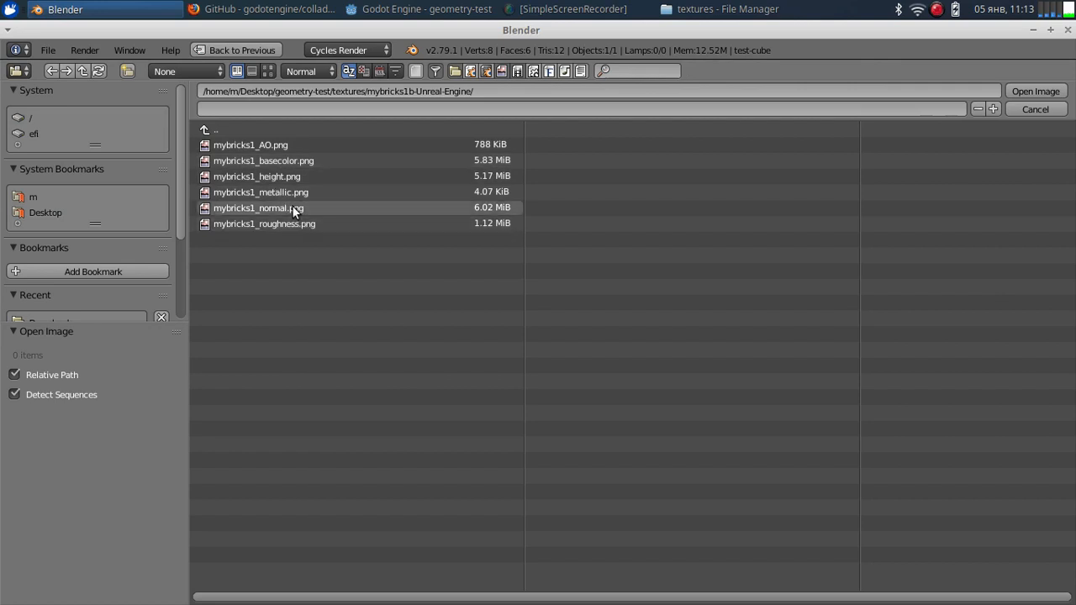
click(280, 161)
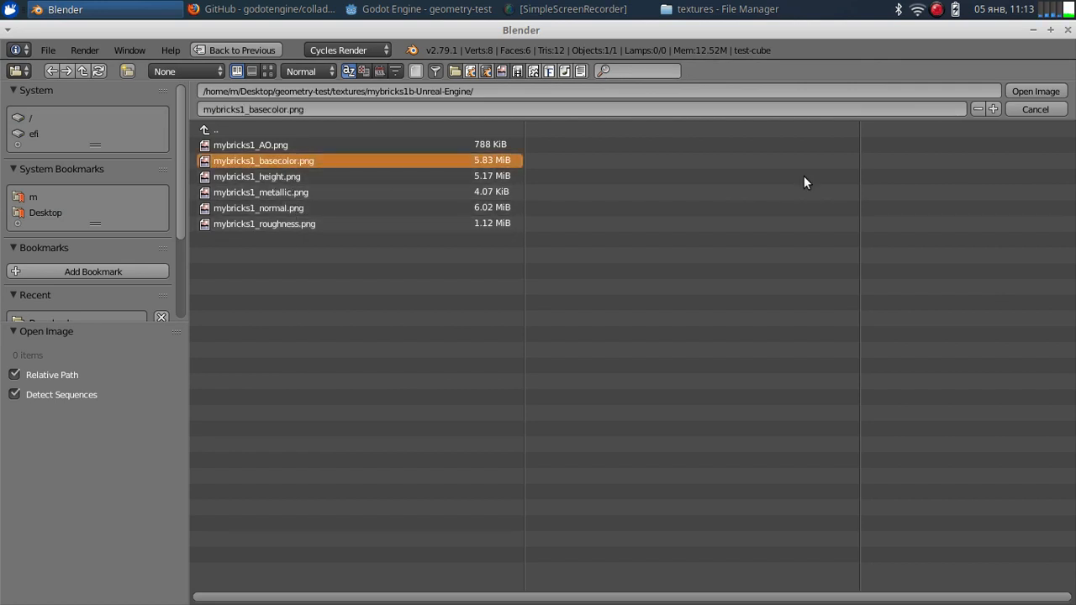
click(1021, 89)
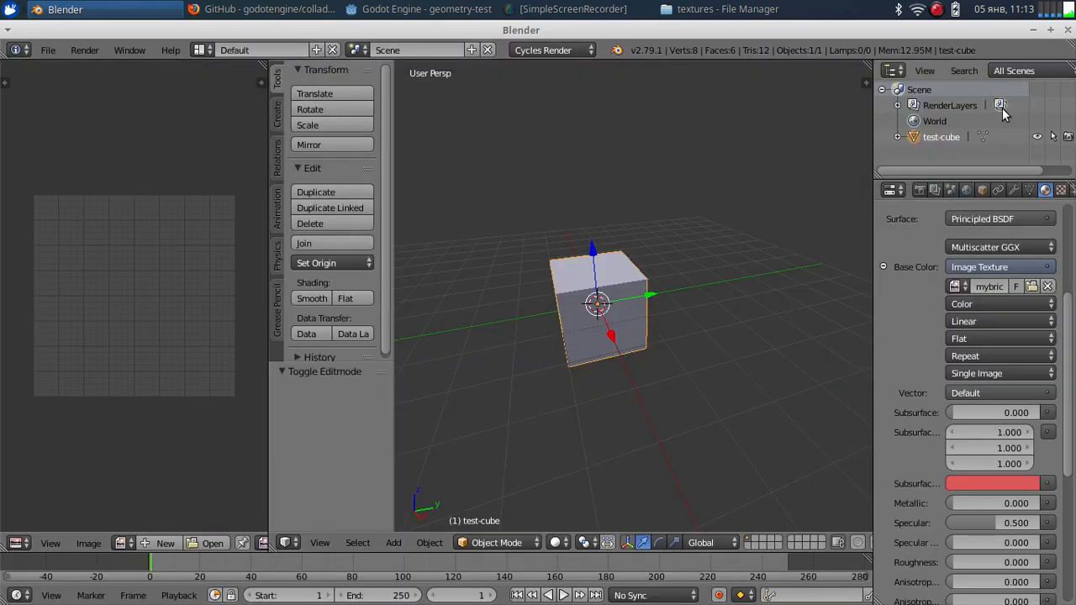
- Change the 3D view's shading mode to display the brick texture on test-cube
click(555, 542)
click(562, 472)
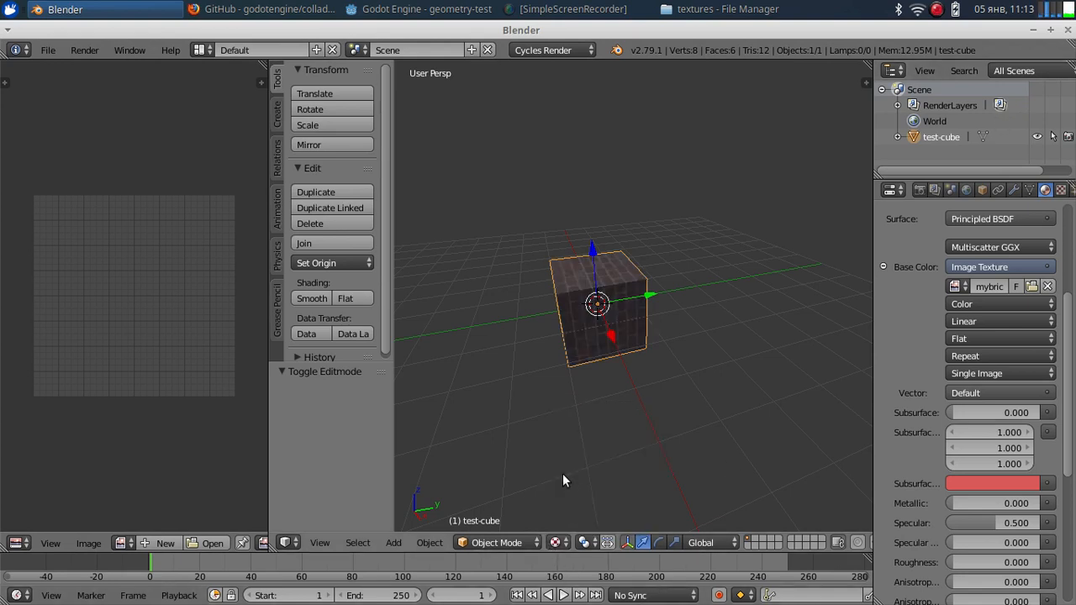
mouse_move(573, 370)
middle_down()
mouse_move(619, 335)
mouse_move(588, 334)
mouse_move(577, 336)
mouse_move(586, 368)
mouse_move(566, 389)
mouse_move(634, 368)
mouse_move(642, 324)
mouse_move(605, 356)
mouse_move(648, 356)
mouse_move(615, 365)
mouse_move(626, 366)
mouse_move(635, 397)
mouse_move(636, 358)
middle_up()
- In Edit Mode, rotate test-cube's entire UV layout by 90° and deselect the mesh to inspect the brick direction
key(Tab)
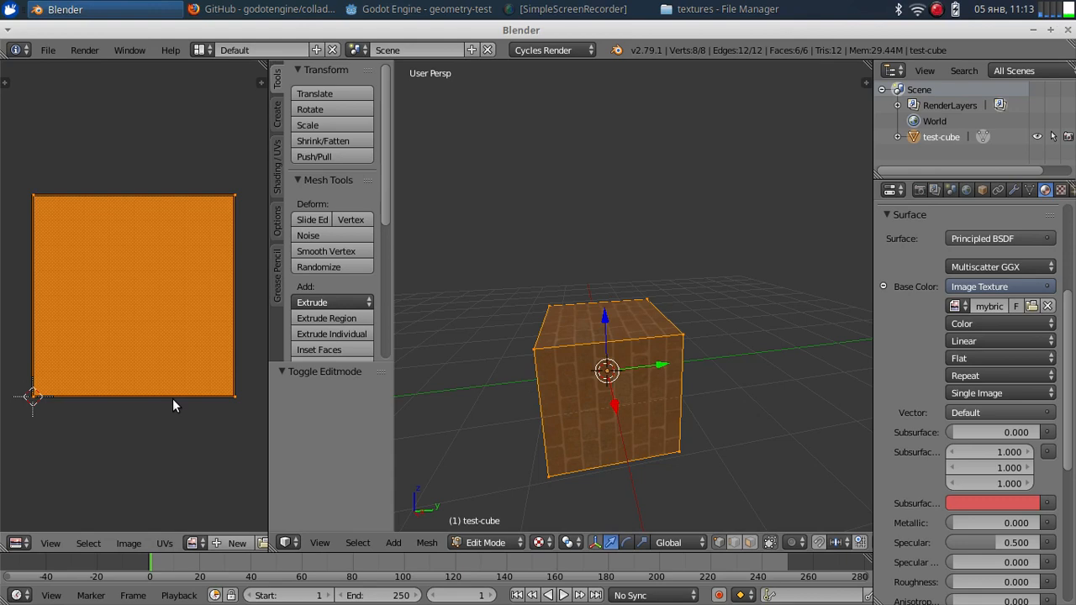
text(r)
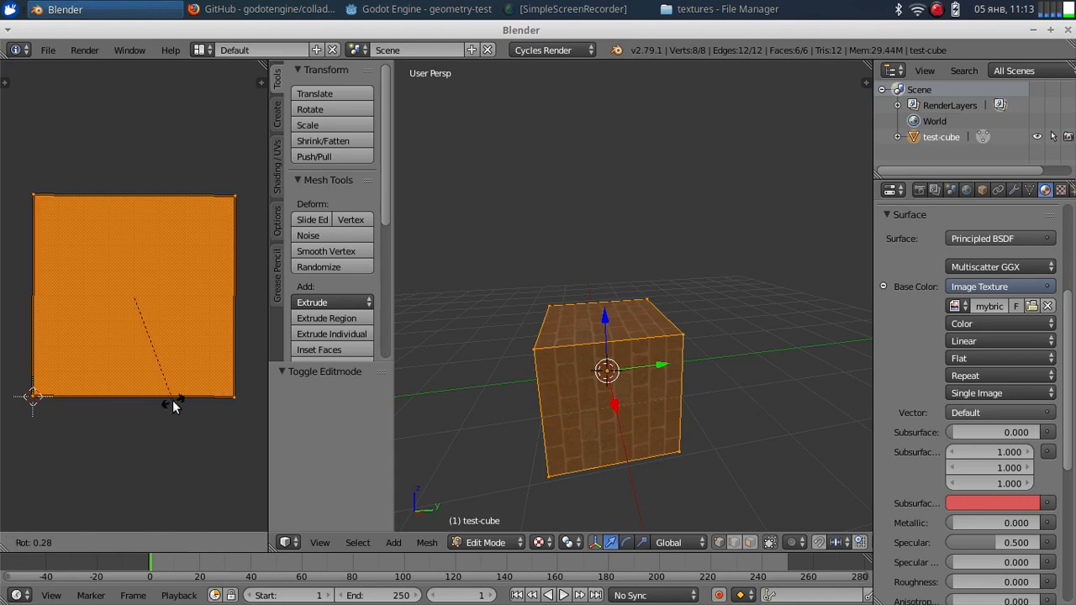
text(90)
key(Return)
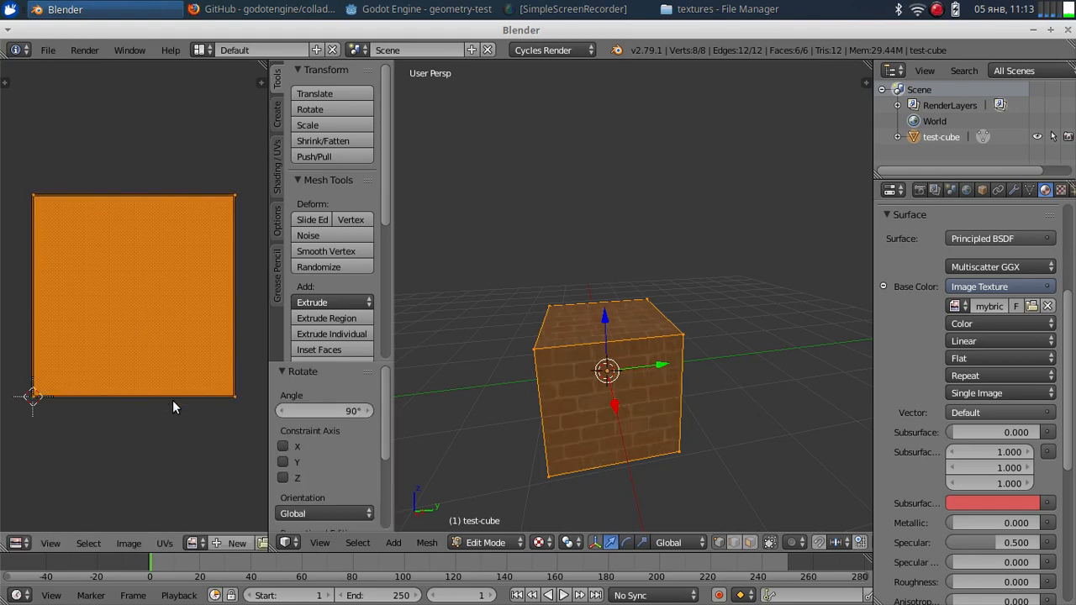
key(a)
scroll(529, 317, up, 5)
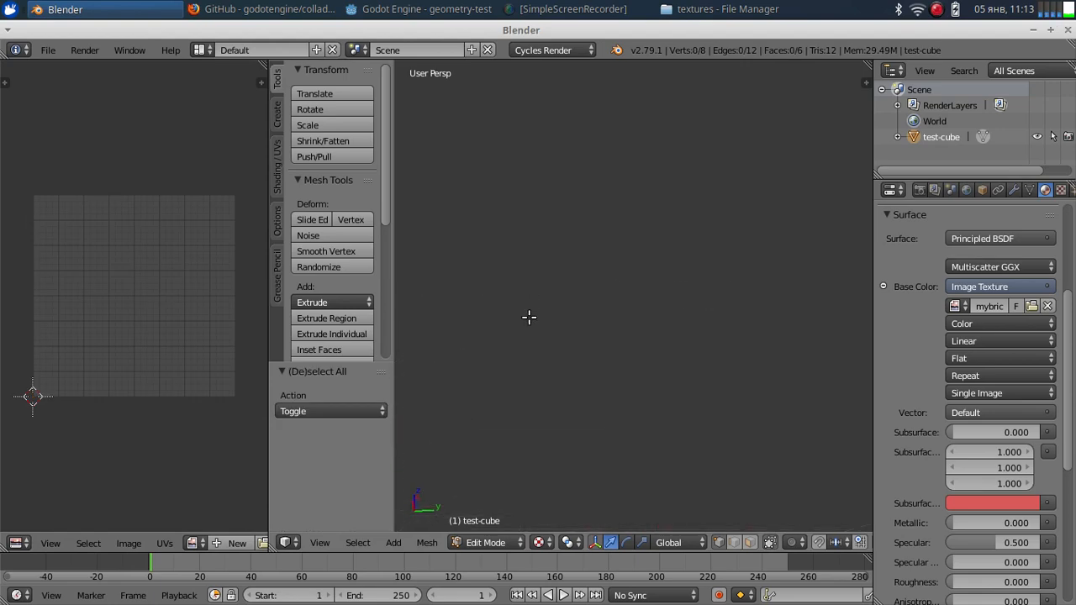
scroll(529, 317, down, 5)
middle_drag(543, 391, 552, 404)
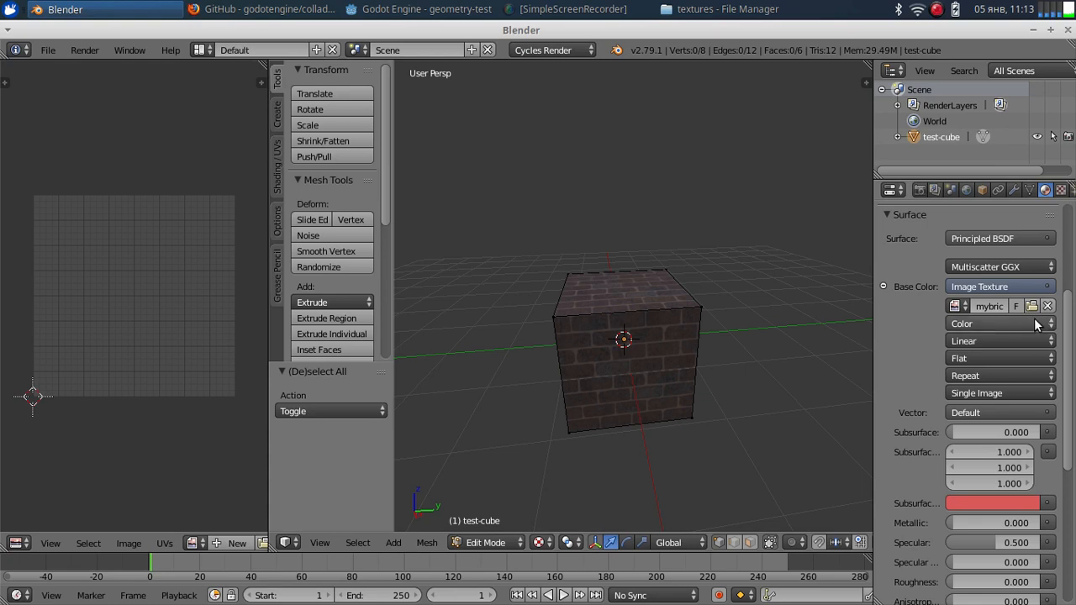
scroll(1014, 349, down, 5)
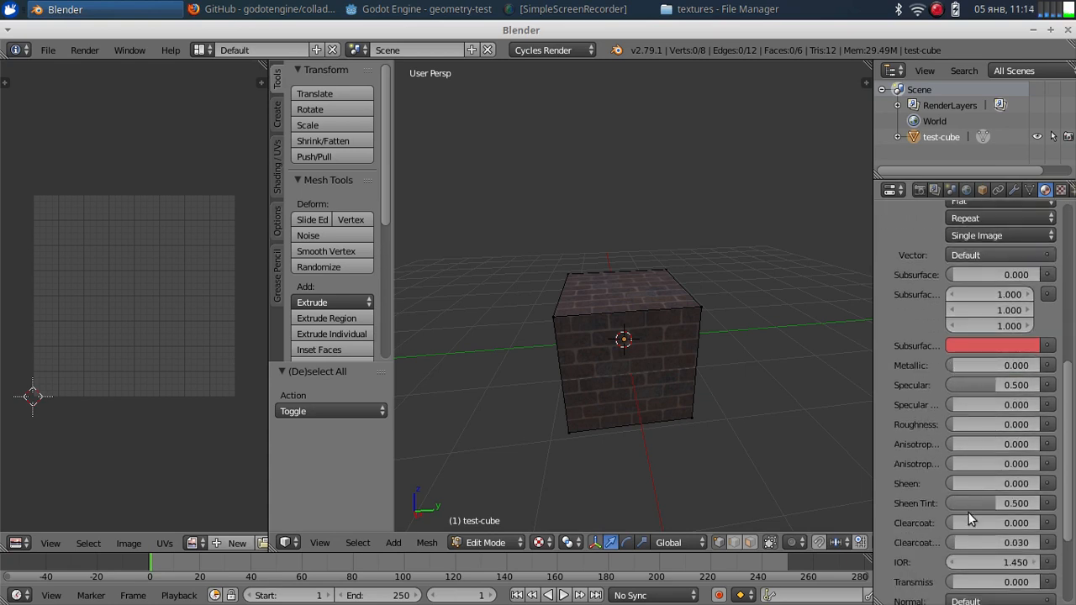
scroll(910, 456, down, 4)
scroll(910, 456, up, 1)
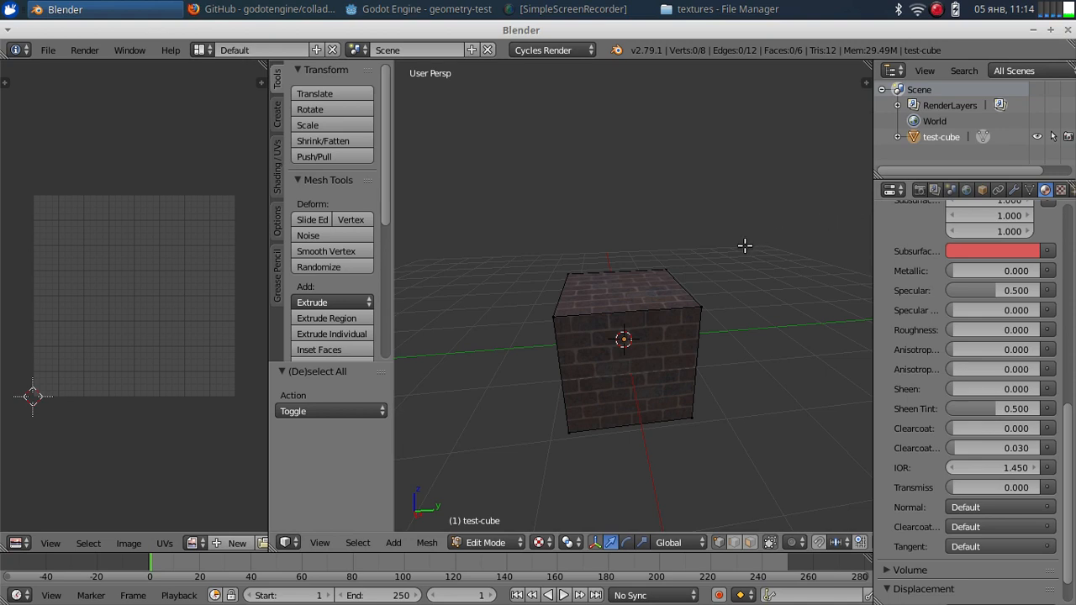
- Rename test-cube's existing UV map as UVMap0 in the mesh data properties
click(1031, 190)
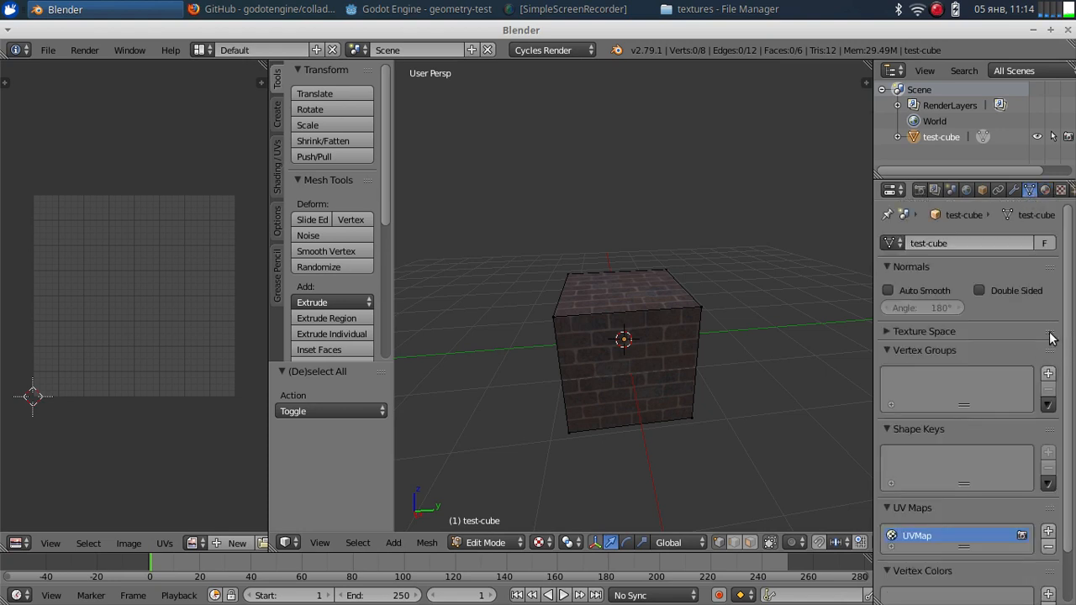
scroll(1036, 339, down, 2)
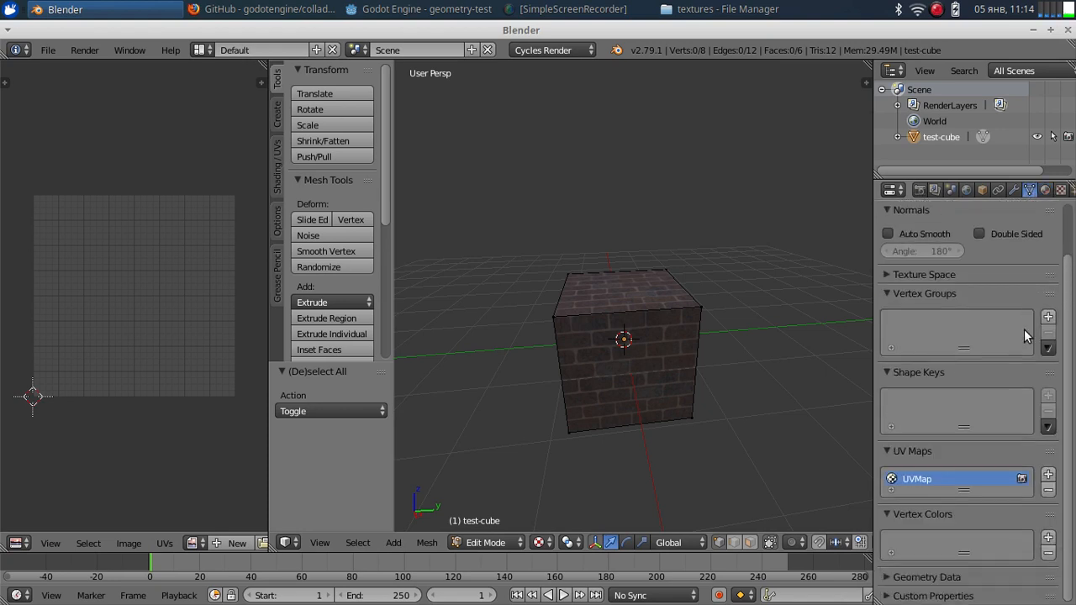
double_click(961, 478)
key(End)
text(0)
key(Return)
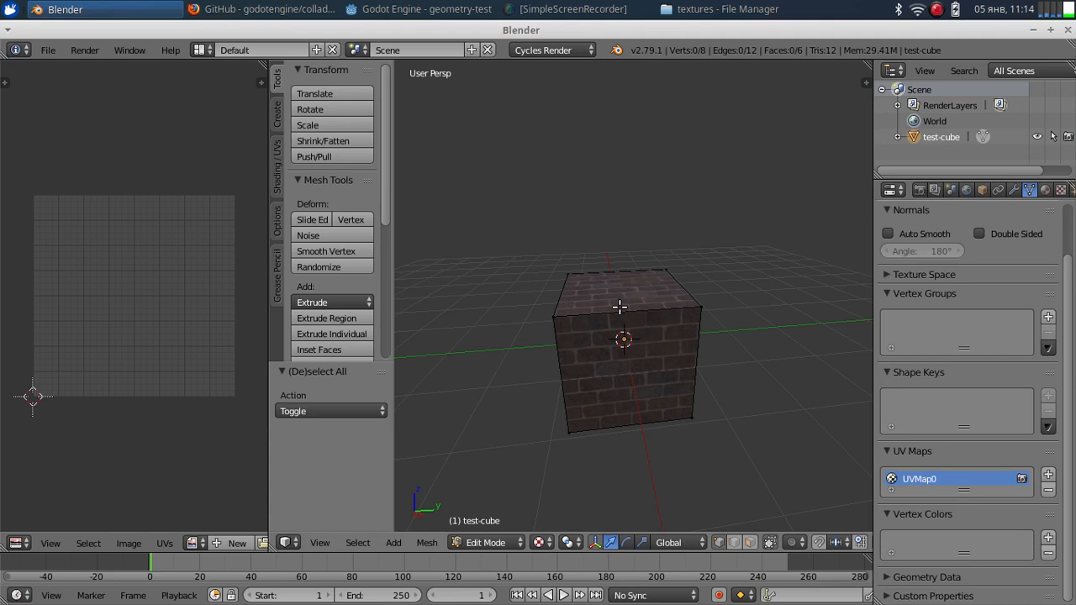
- Add a second UV map to test-cube and name it UVMap1
click(1048, 474)
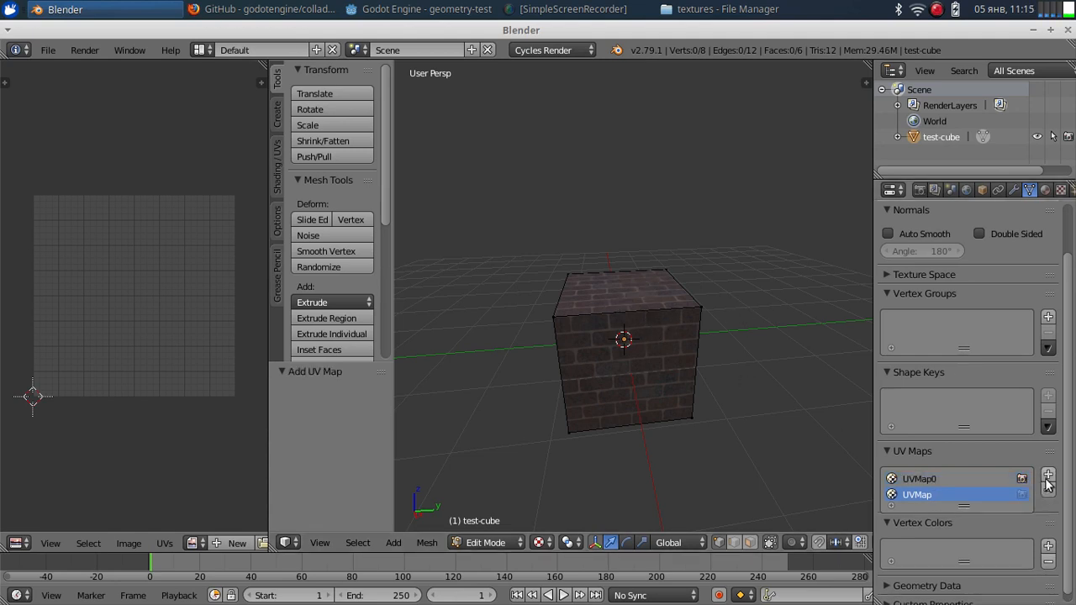
double_click(948, 494)
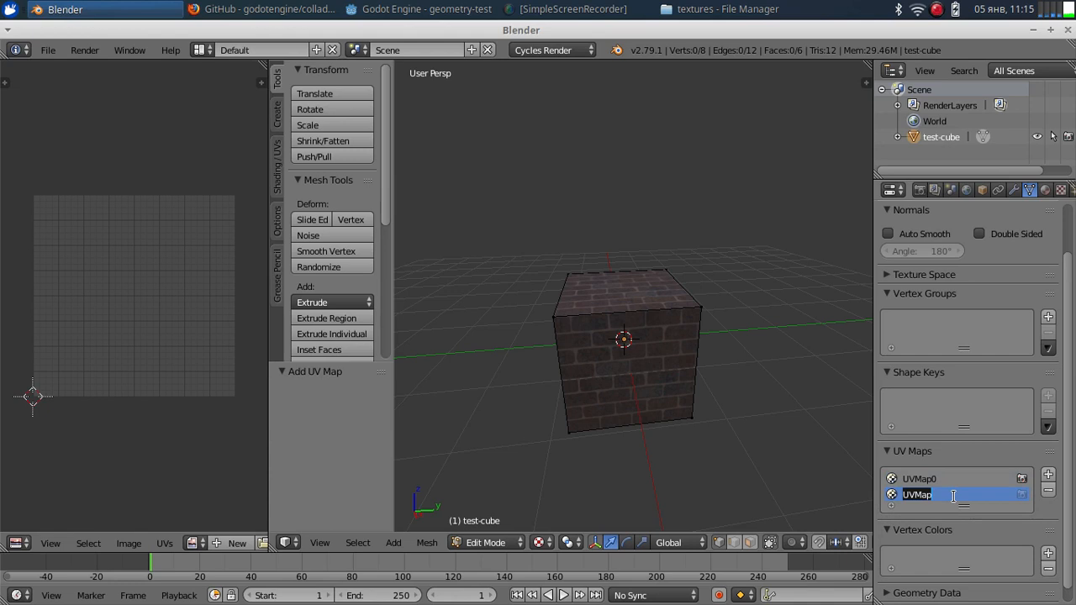
key(End)
text(1)
key(Return)
- Select the whole cube and unwrap it into UVMap1 with Lightmap Pack, using Selected Faces and a margin of 0.25
key(a)
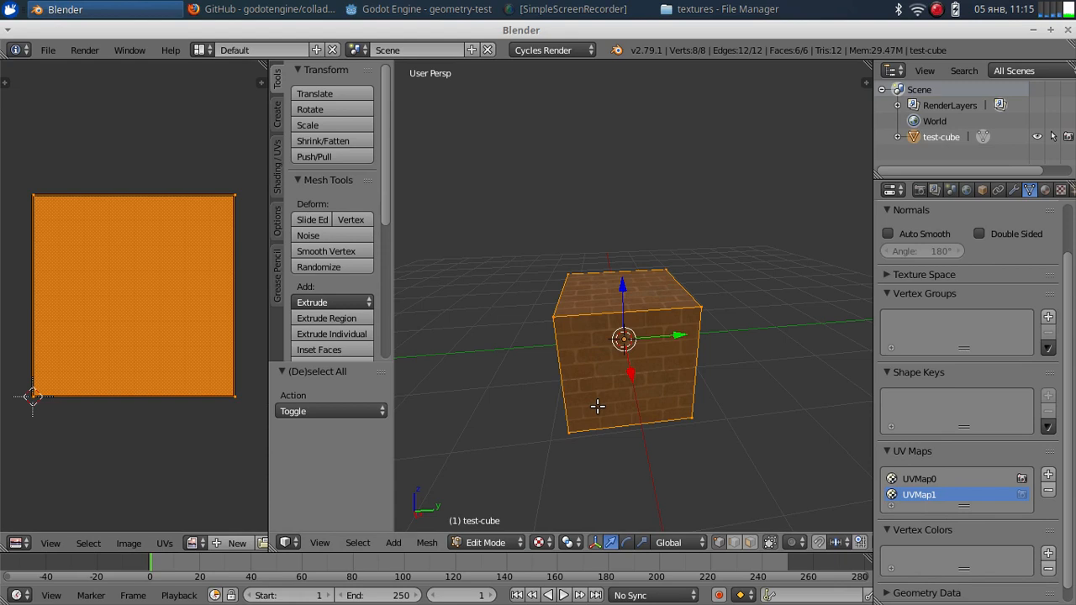
key(u)
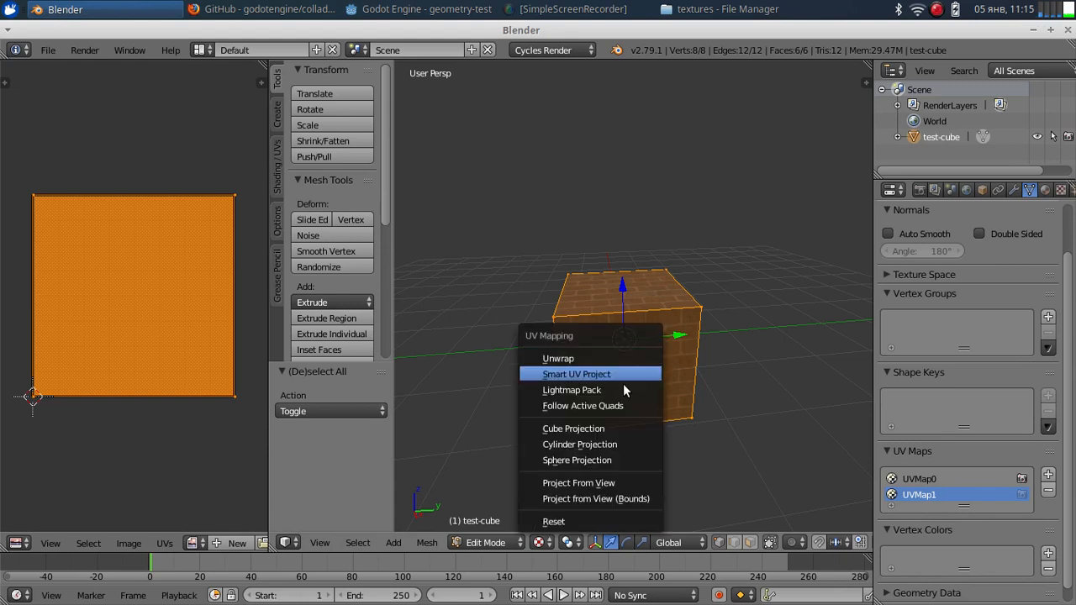
click(617, 391)
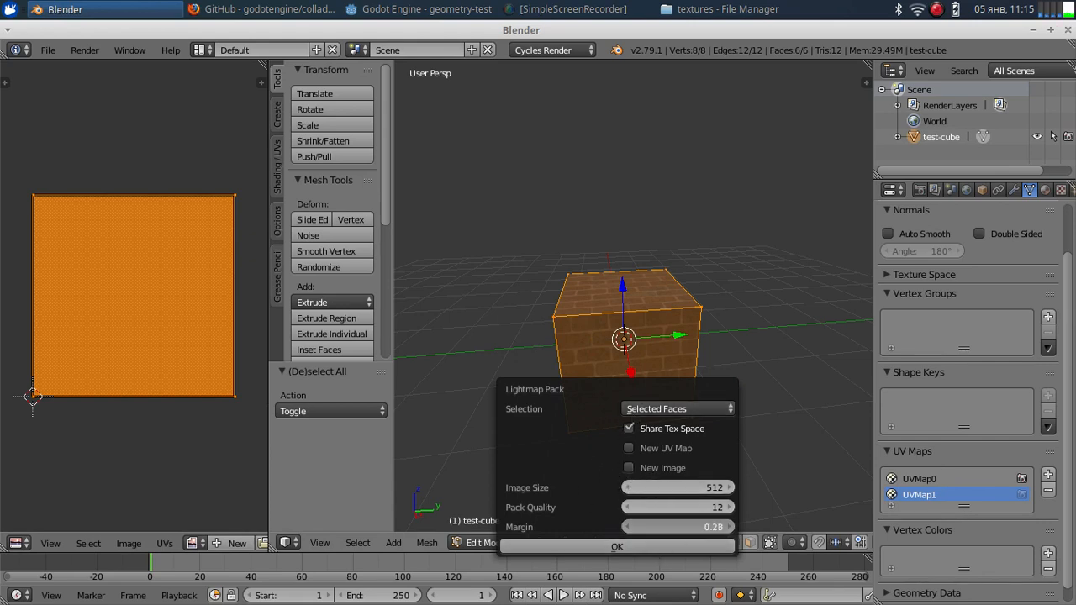
drag(677, 527, 664, 527)
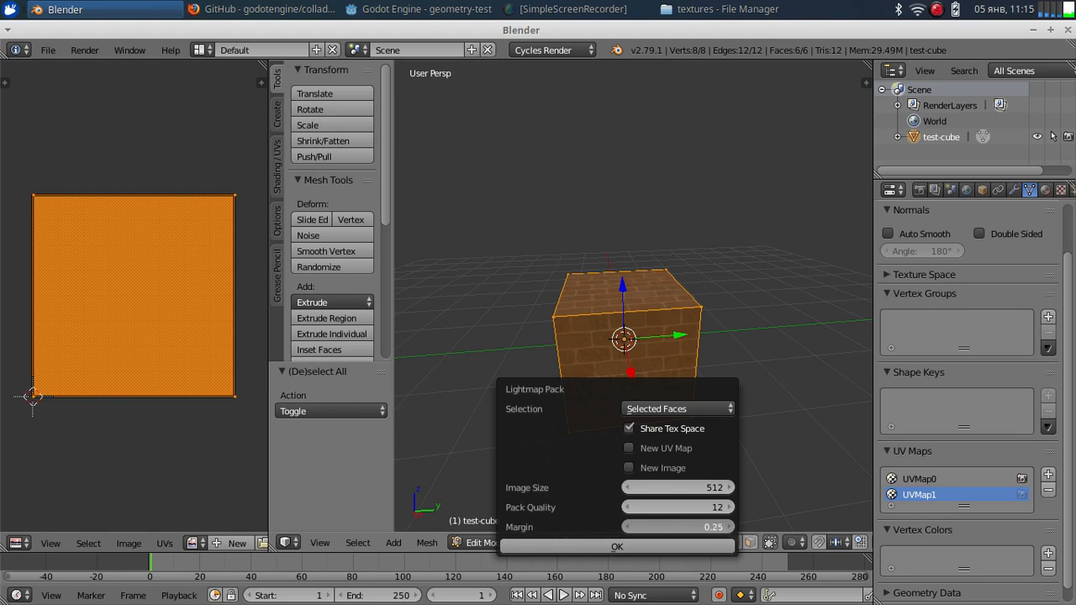
click(667, 548)
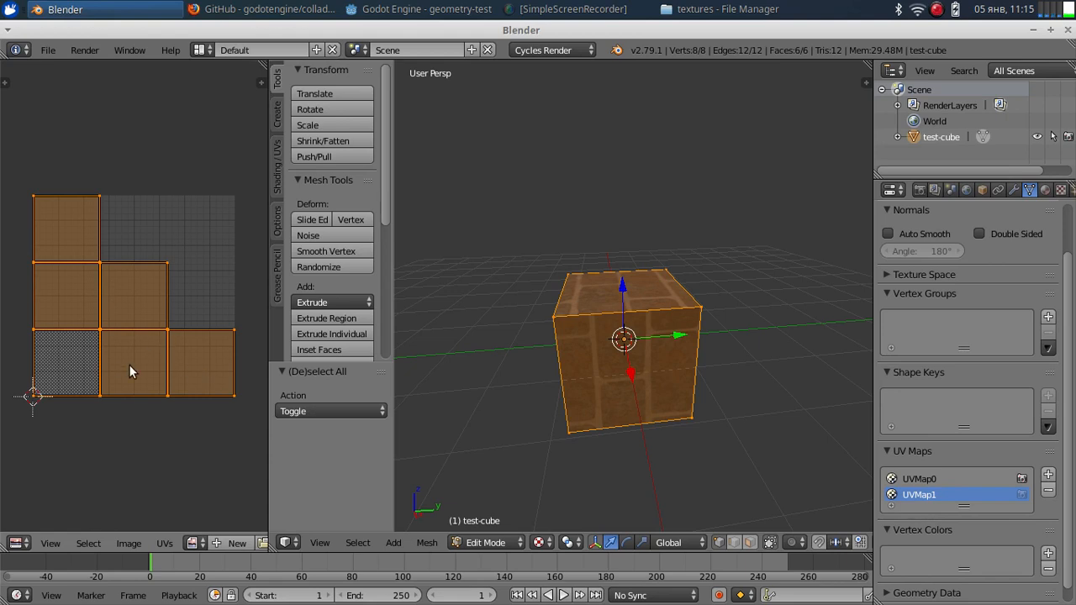
- Run Pack Islands on the UVMap1 layout with rotation enabled and a margin of 0.121
key(space)
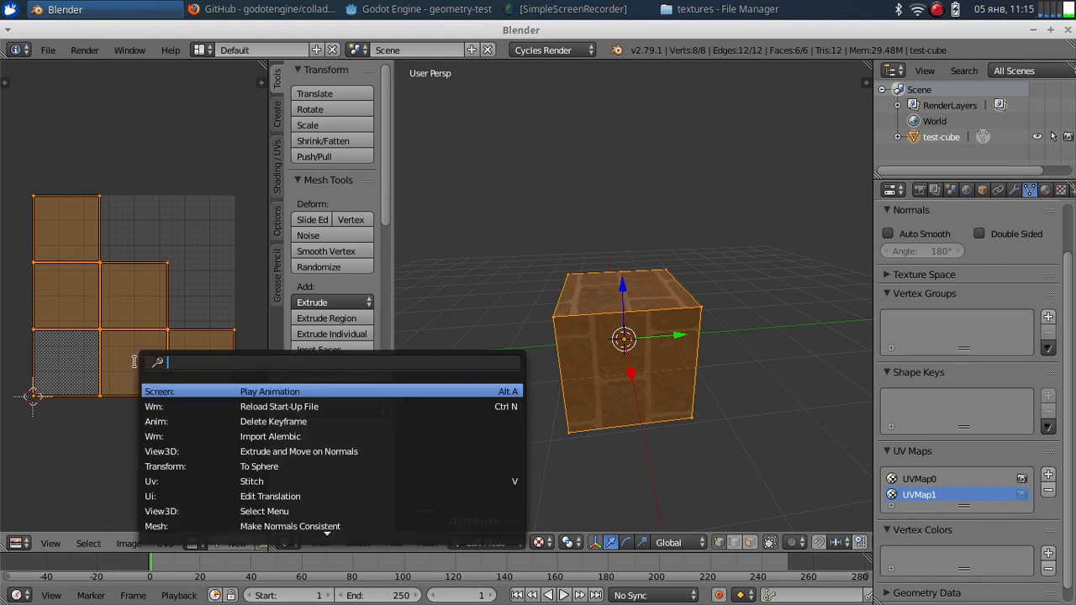
text(pack isln)
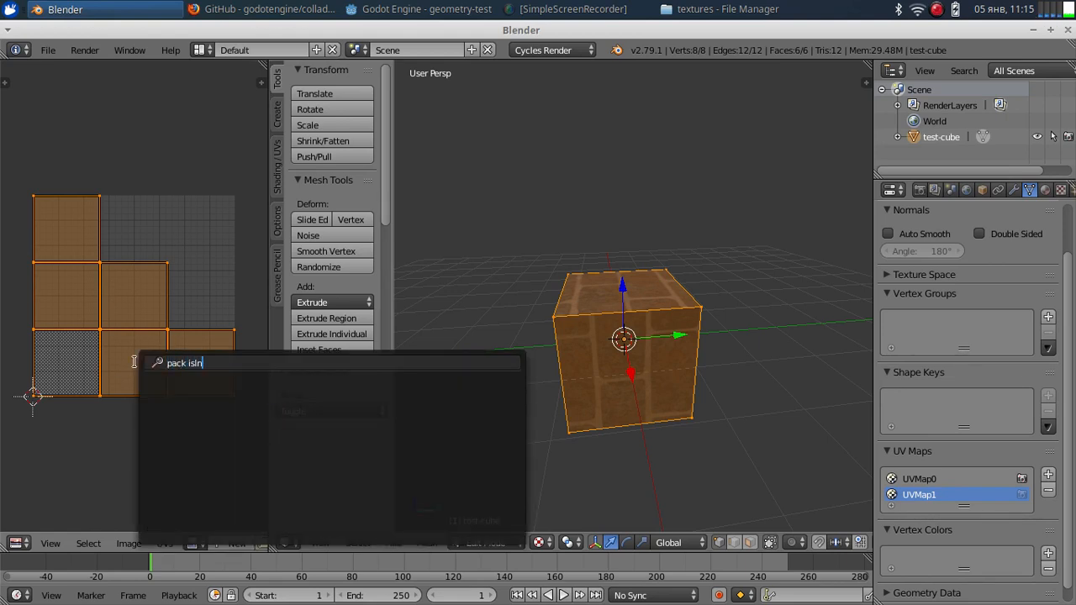
key(BackSpace)
click(244, 392)
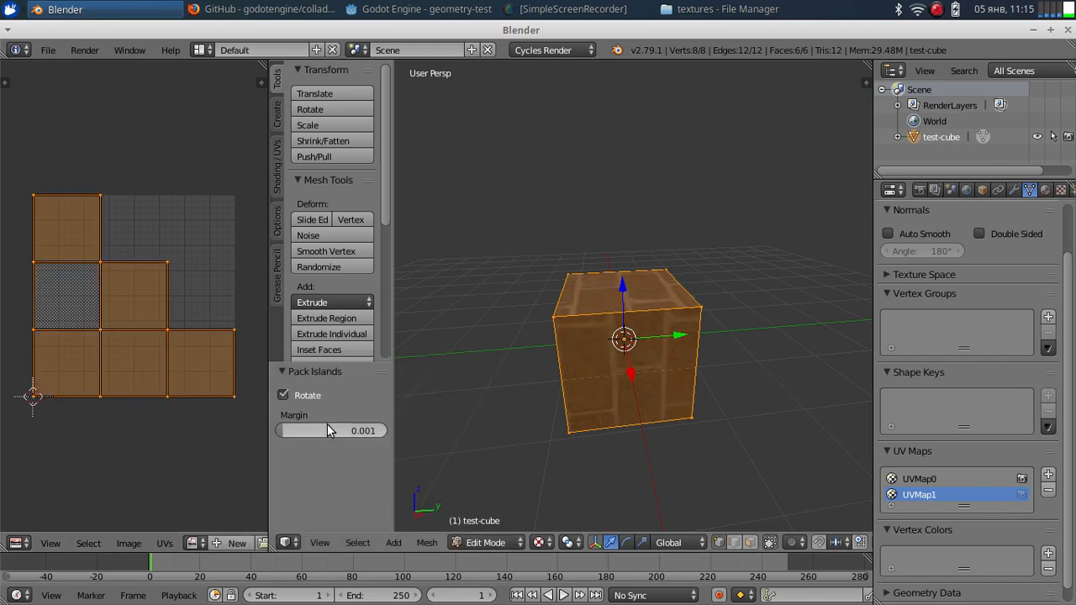
drag(331, 427, 449, 426)
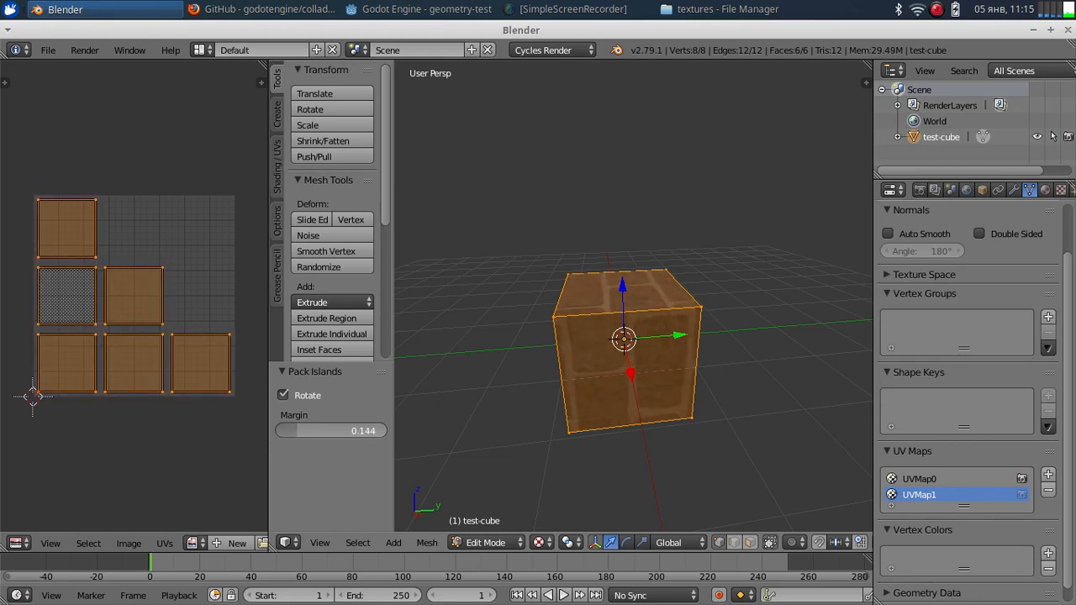
drag(363, 430, 347, 430)
- Compare the UV layouts of UVMap0 and UVMap1, leaving UVMap0 as the active map
click(941, 480)
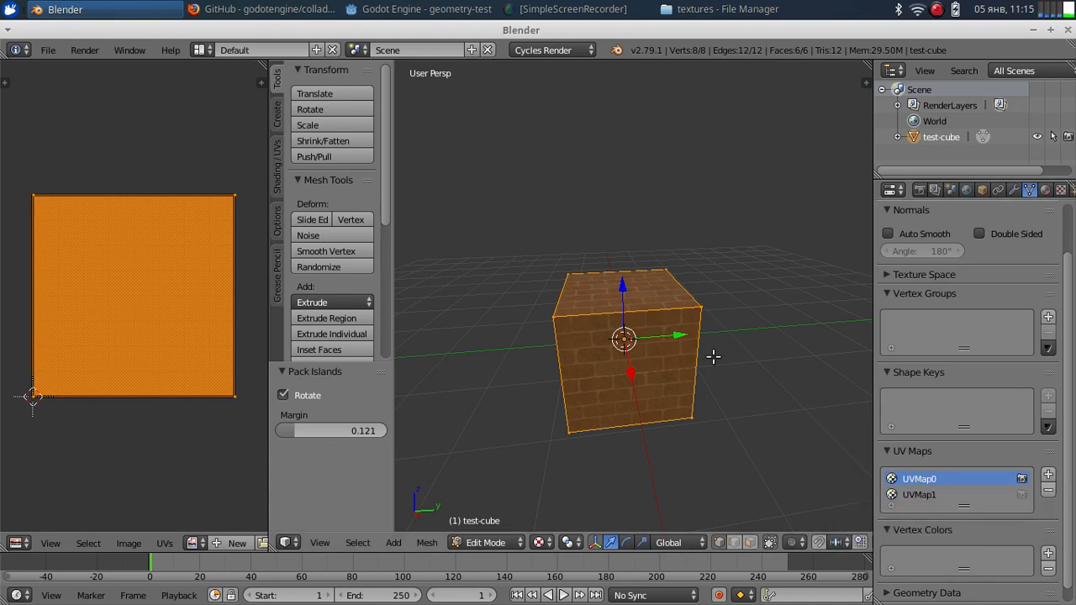
click(921, 495)
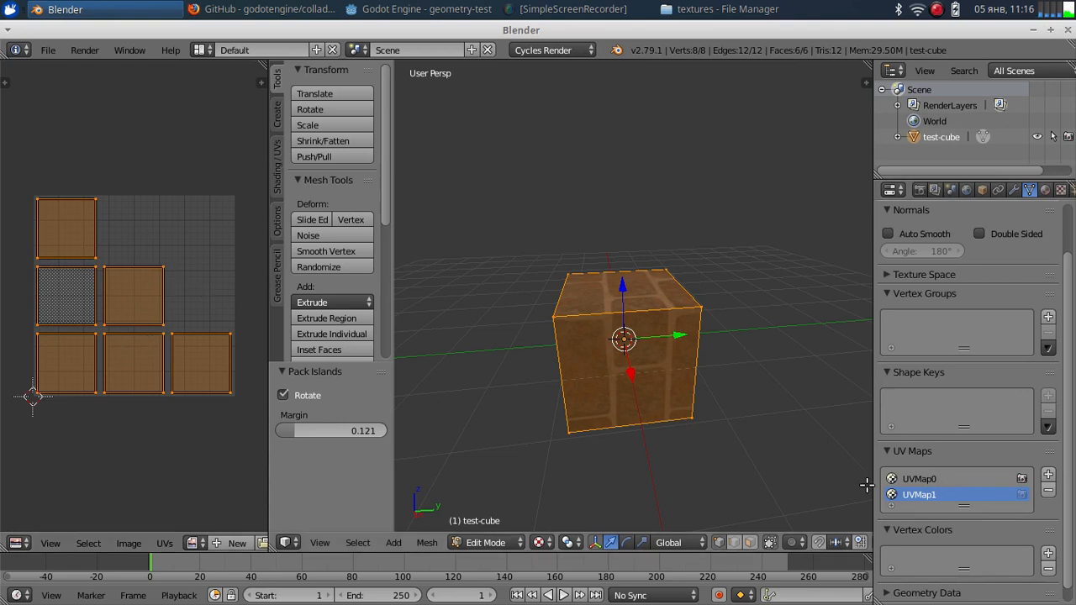
click(915, 480)
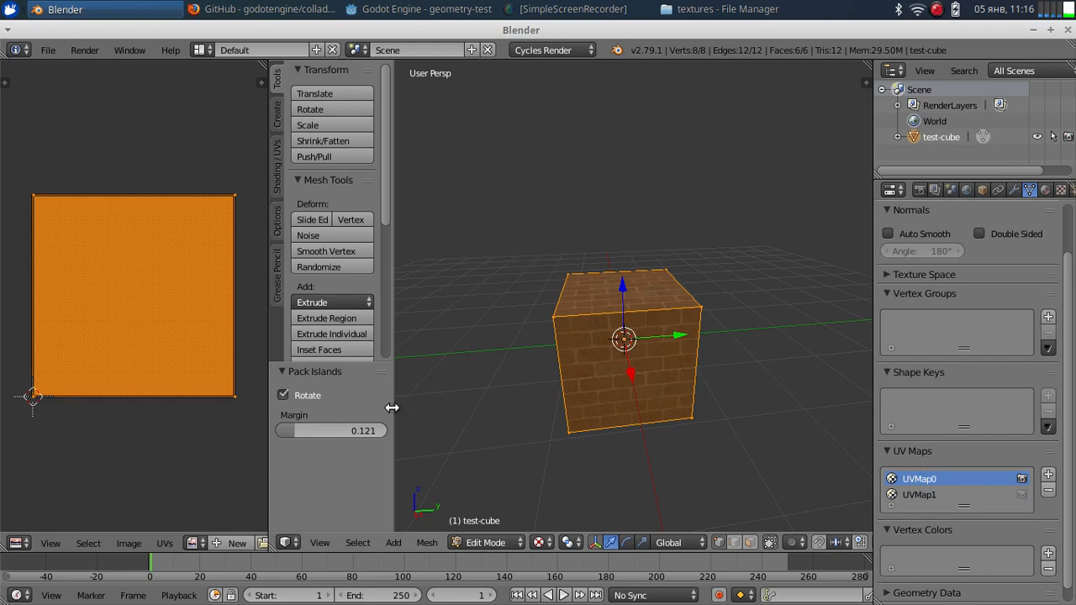
- Return test-cube to Object Mode and start a Better Collada export limited to Mesh objects and Selected Objects
key(Tab)
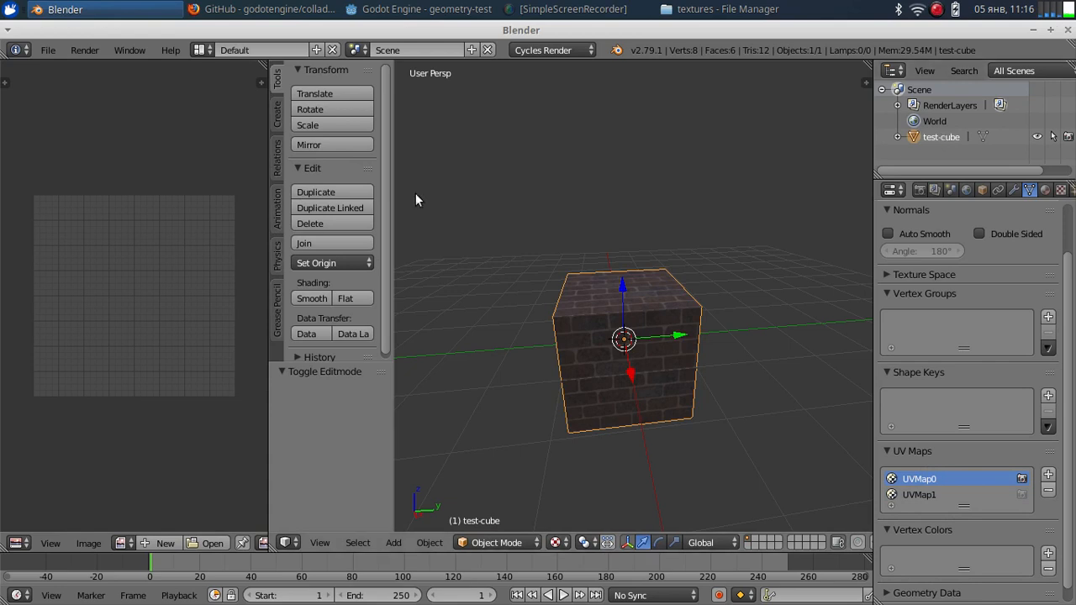
click(48, 50)
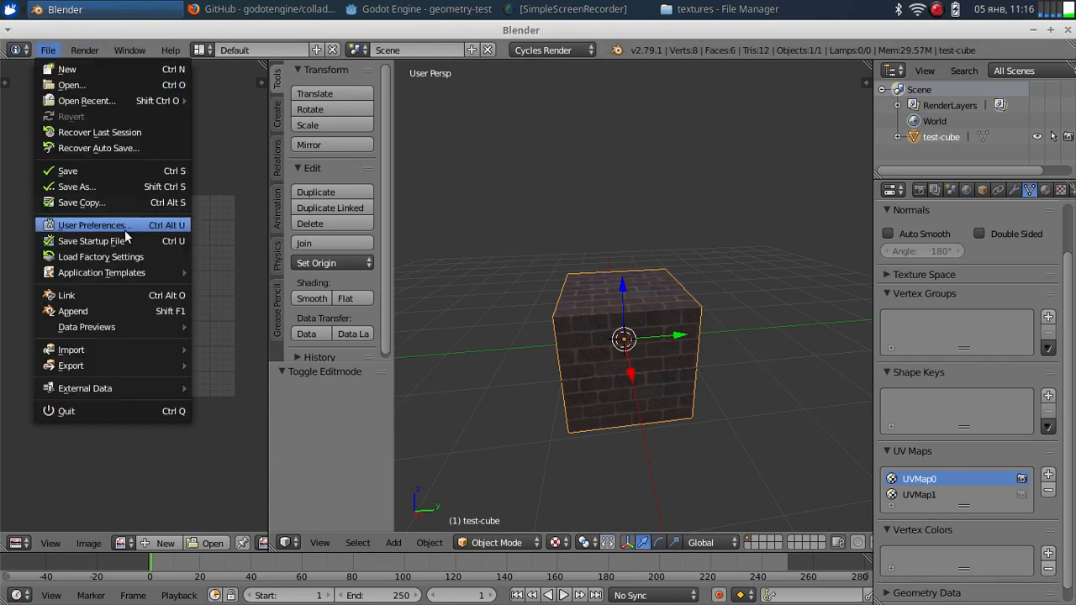
mouse_move(126, 363)
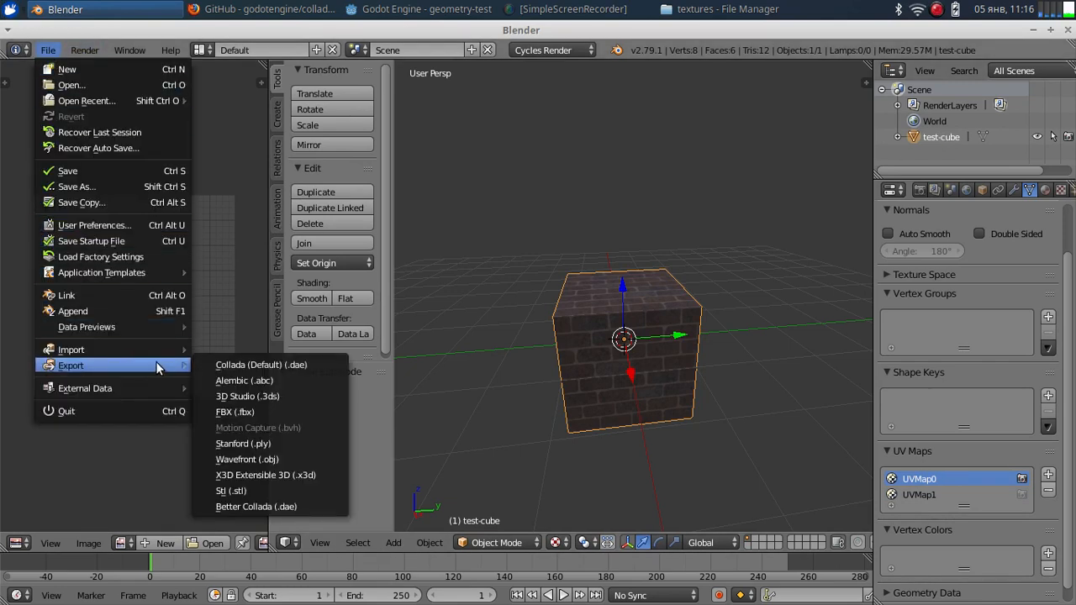
click(254, 505)
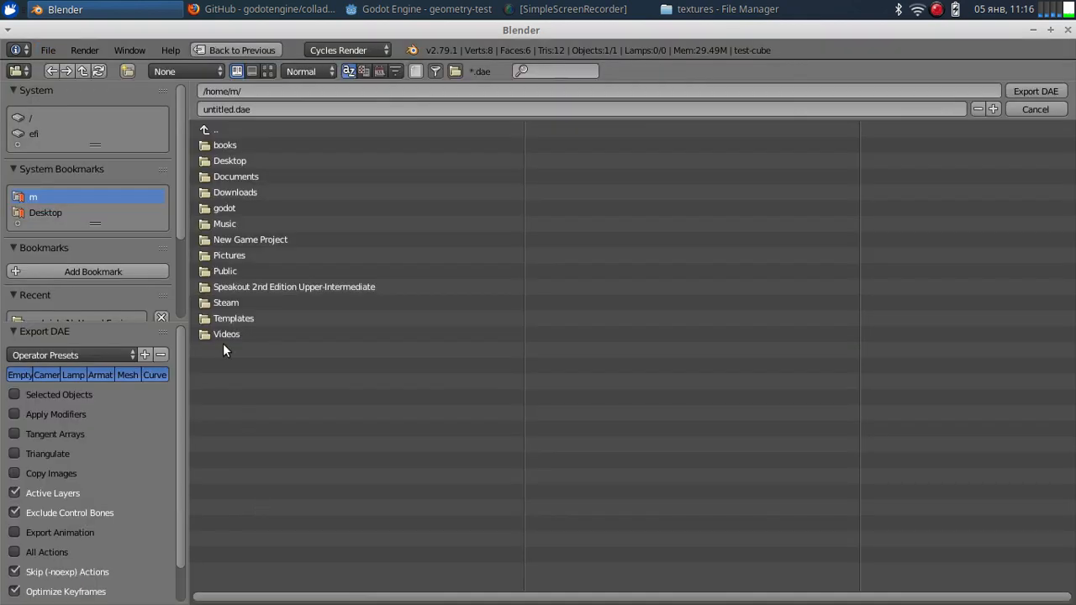
click(145, 371)
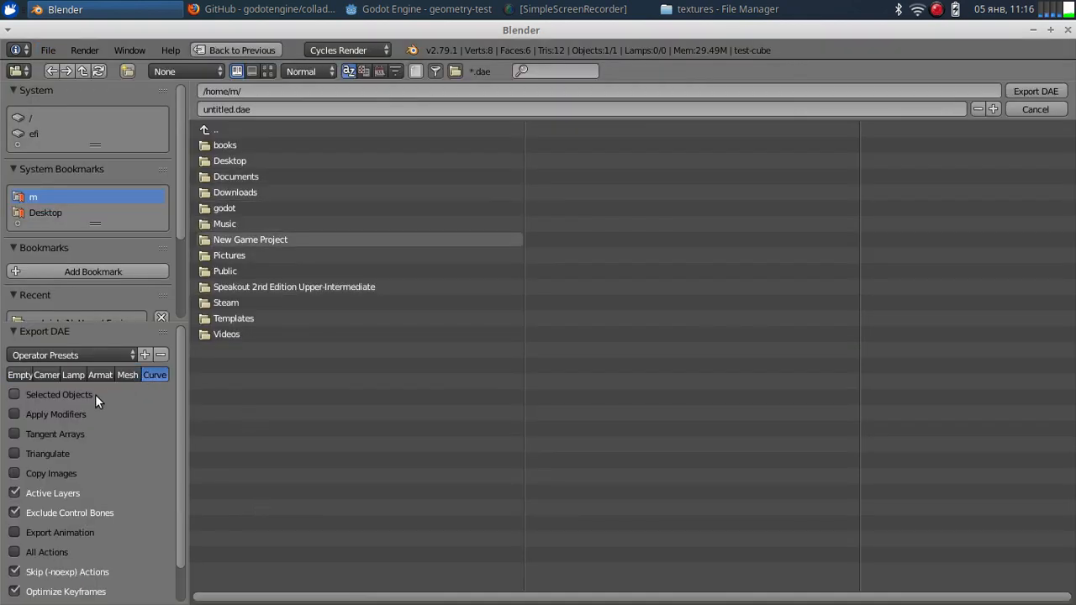
click(118, 375)
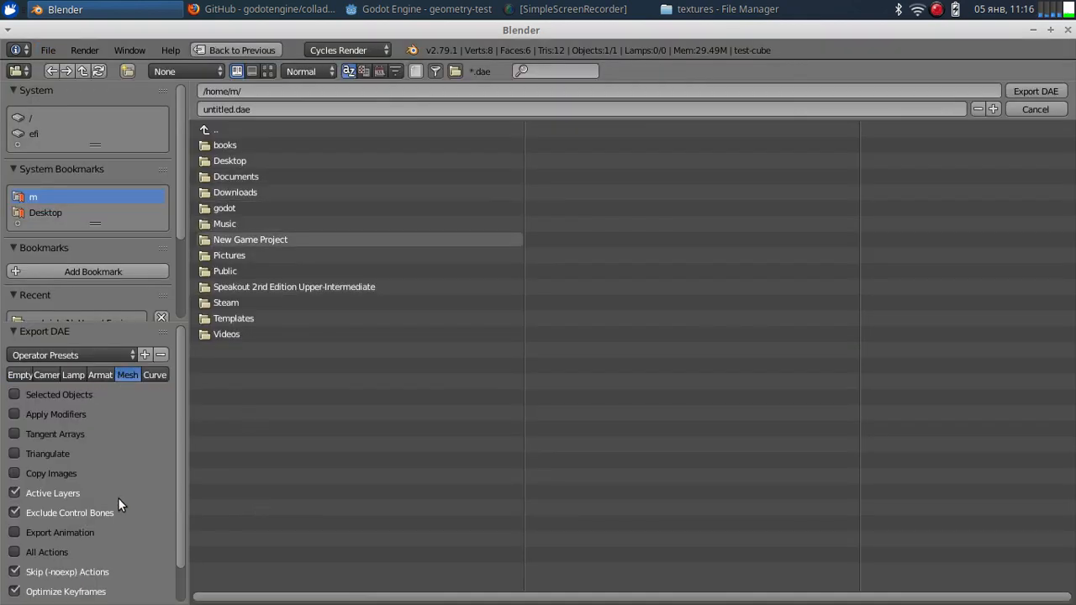
click(14, 394)
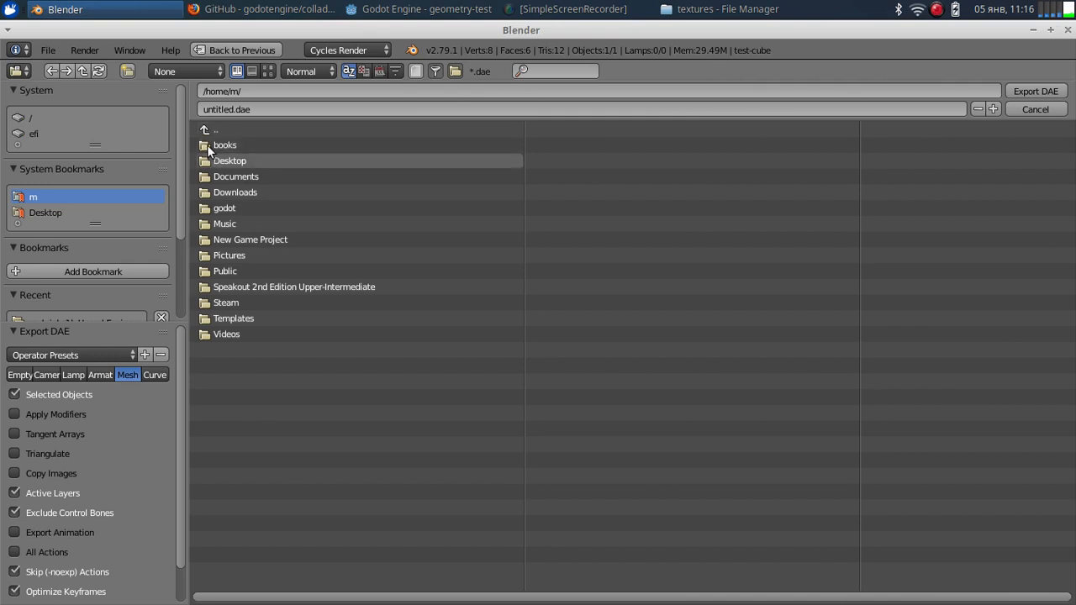
- Choose the Desktop folder geometry-test/meshes/test-cube as the export destination and name the file test-cube.dae
click(40, 212)
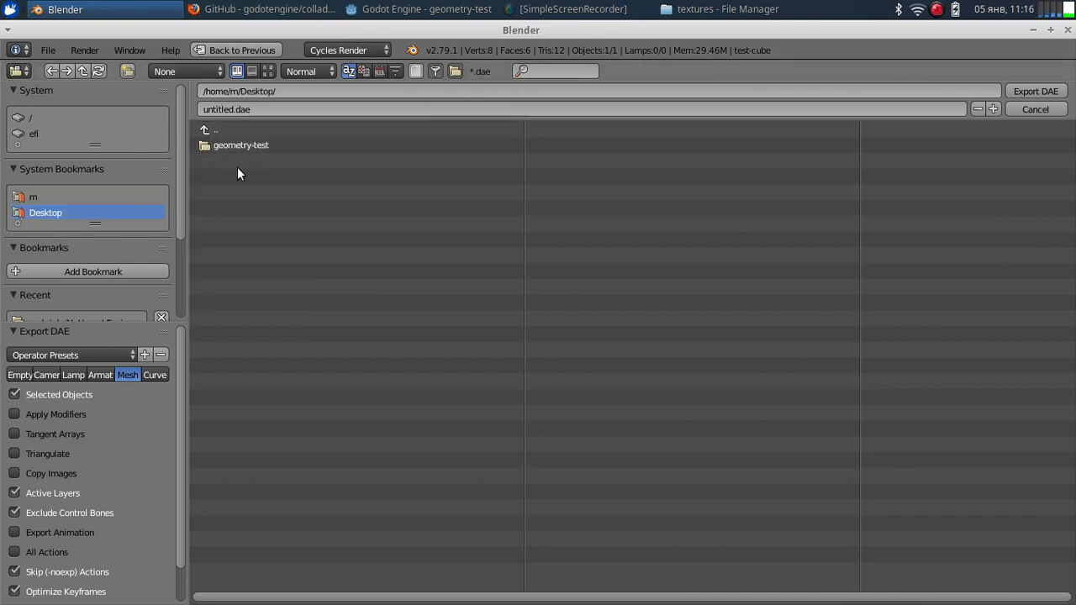
click(228, 145)
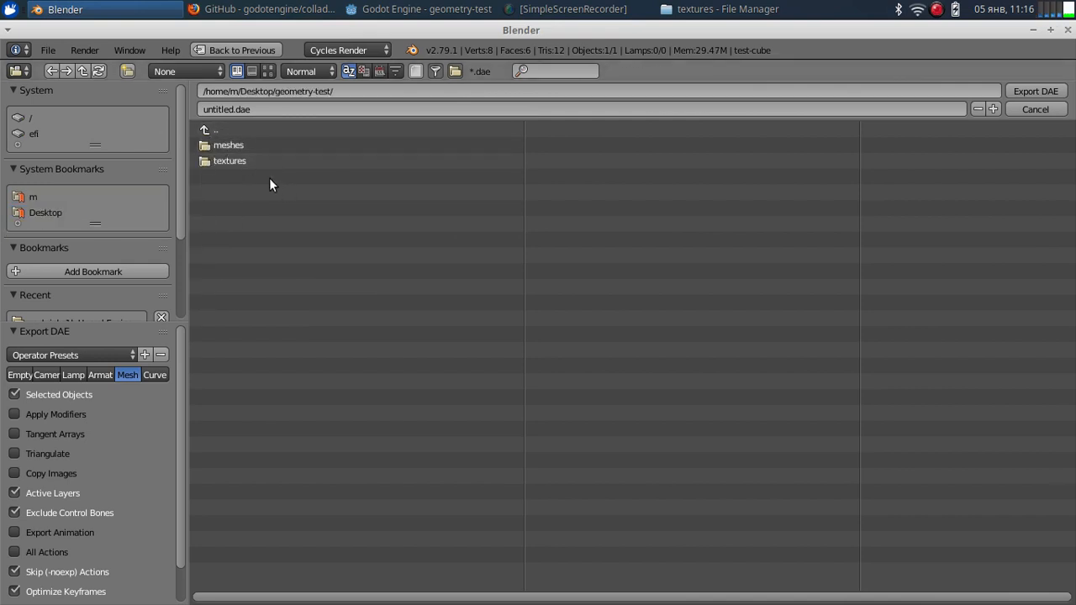
click(242, 155)
click(227, 131)
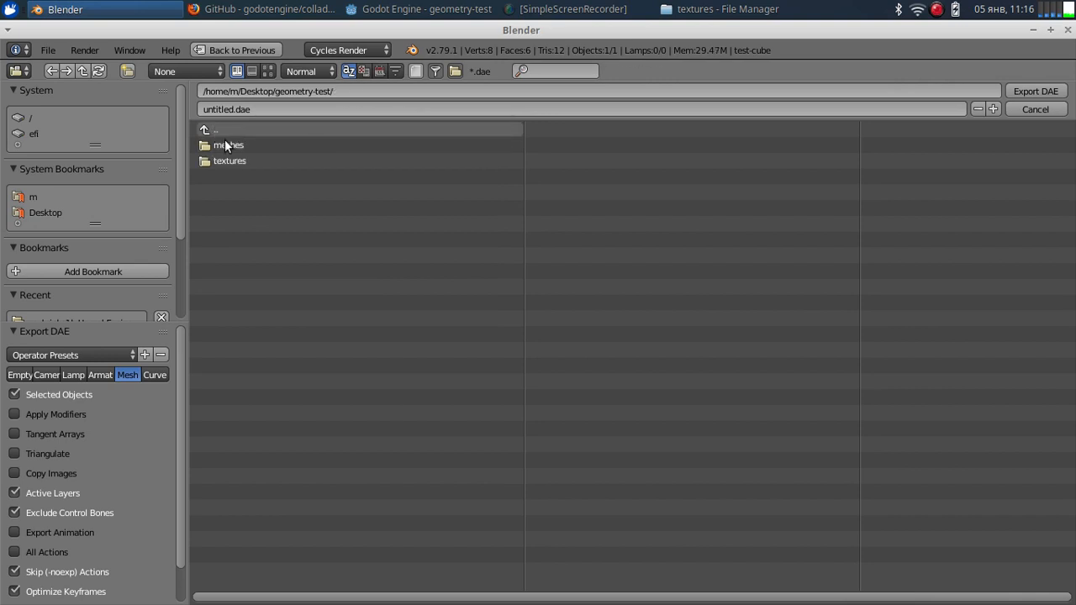
click(236, 148)
click(236, 149)
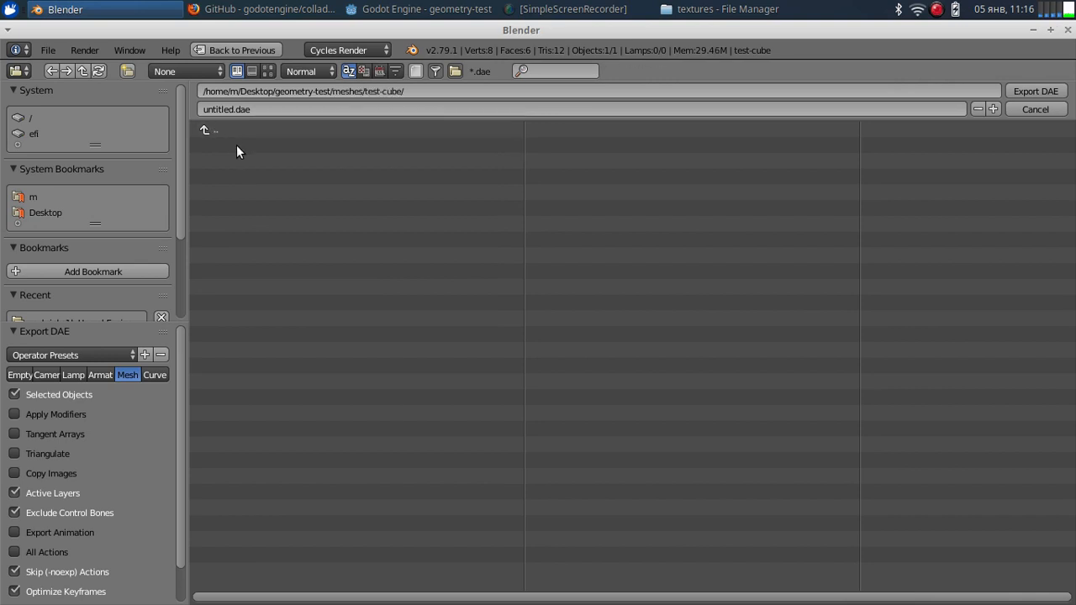
click(264, 108)
text(te)
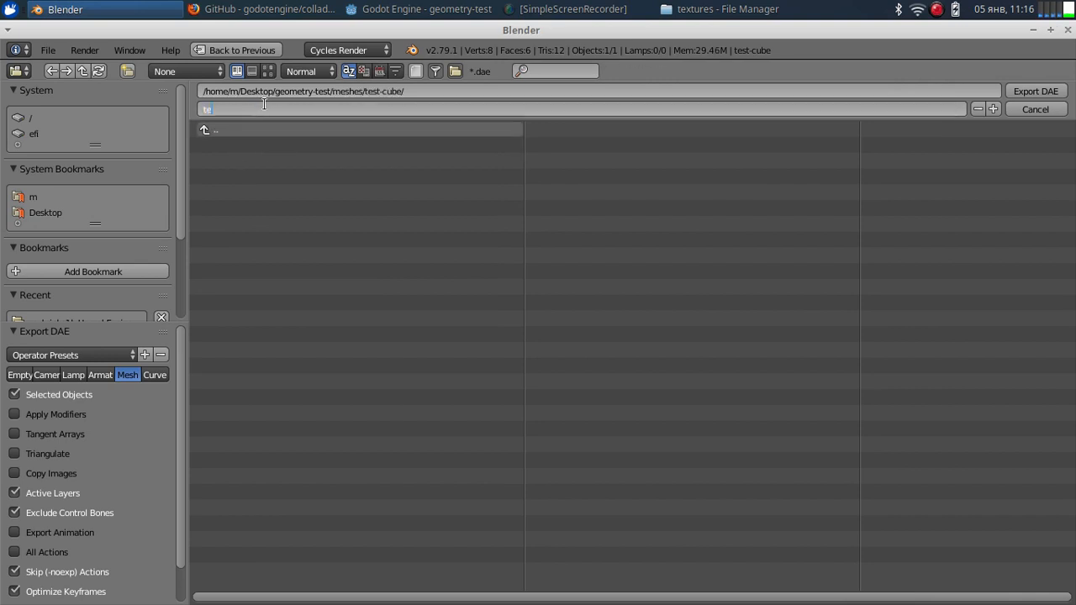
text(st-cube.dae)
- Enable Triangulate in the export options and export the DAE file
click(183, 518)
drag(184, 518, 171, 578)
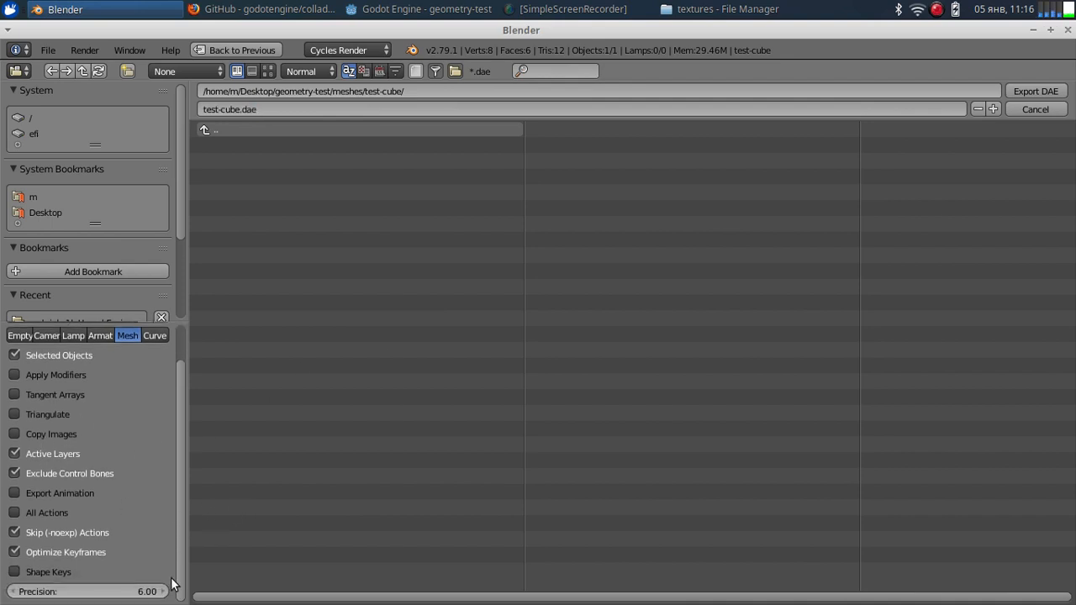
scroll(168, 584, up, 2)
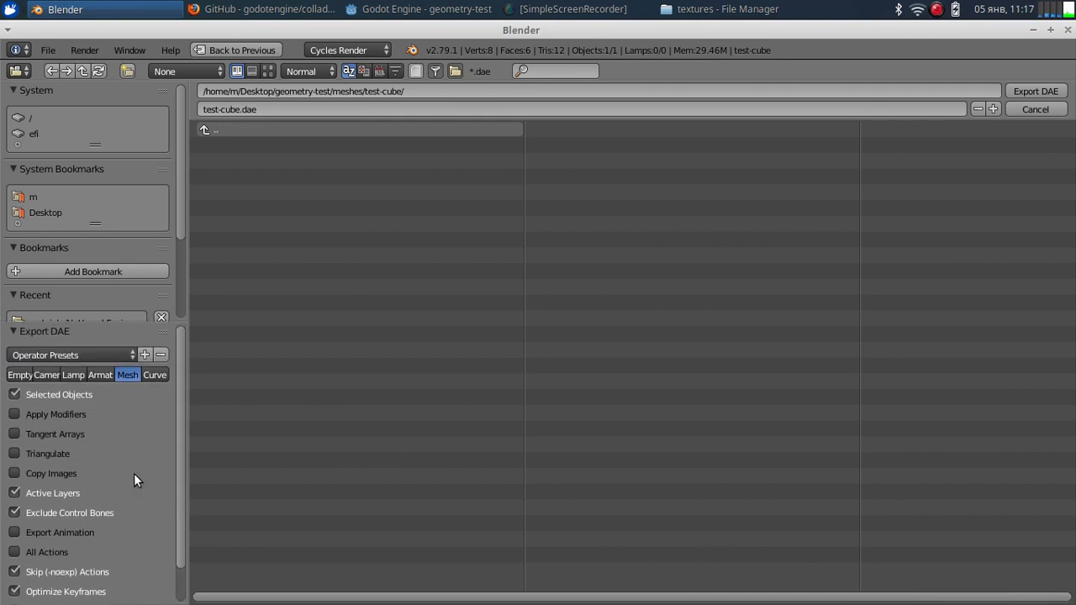
click(18, 456)
scroll(86, 457, down, 2)
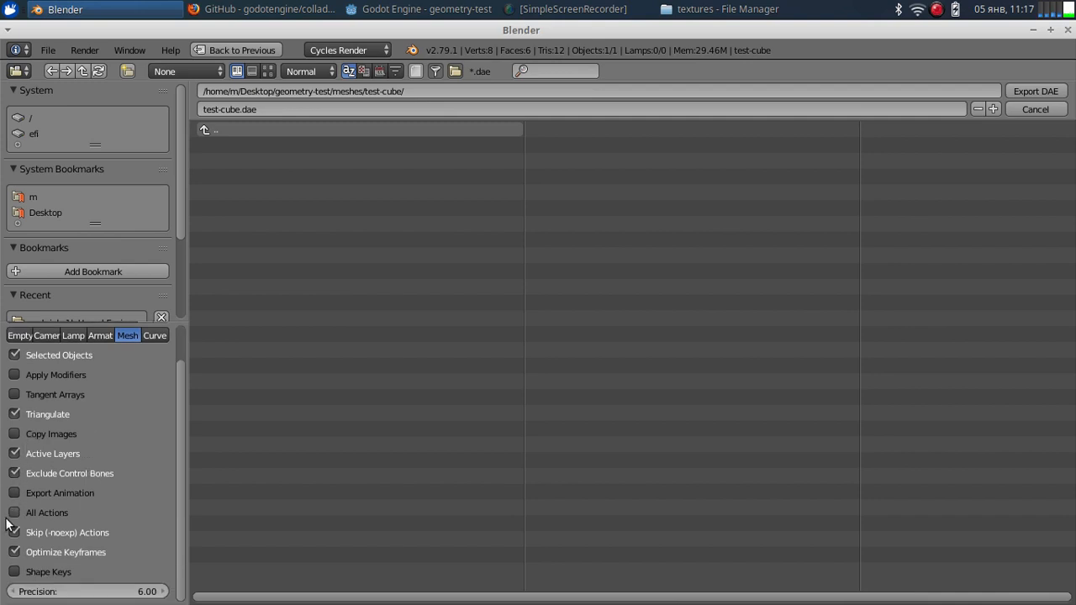
scroll(96, 379, up, 2)
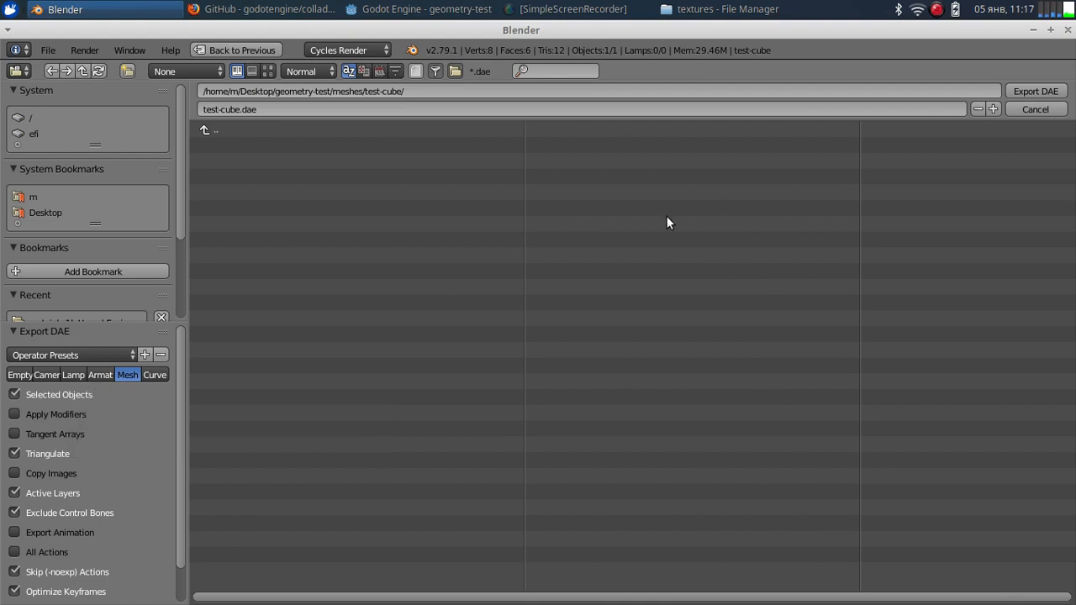
click(1039, 91)
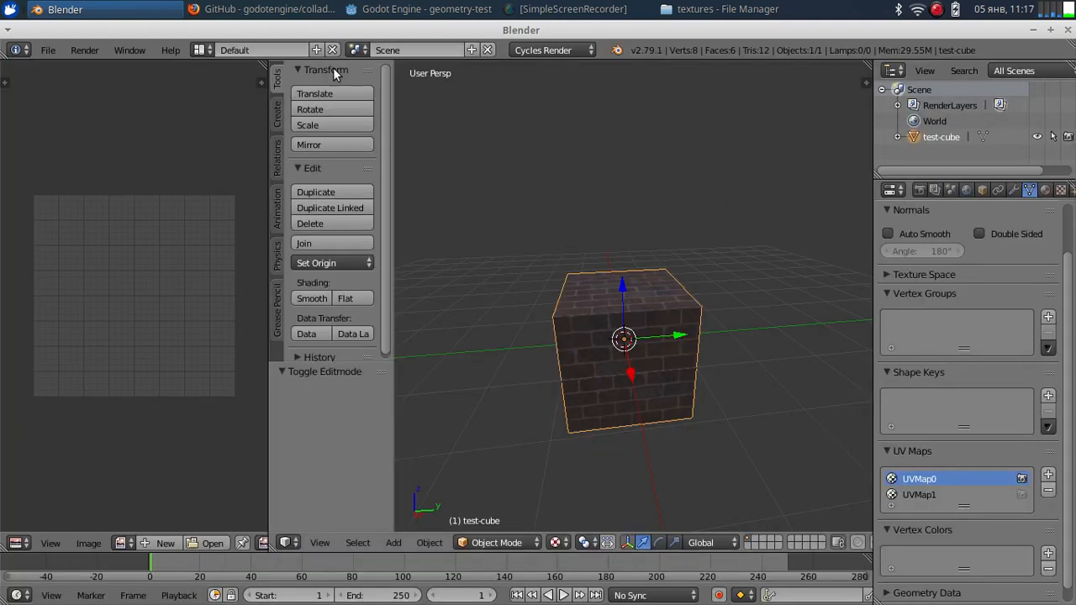
- Switch to Godot, open test-cube.material from res://meshes/test-cube for editing, and widen the area showing its properties
click(375, 12)
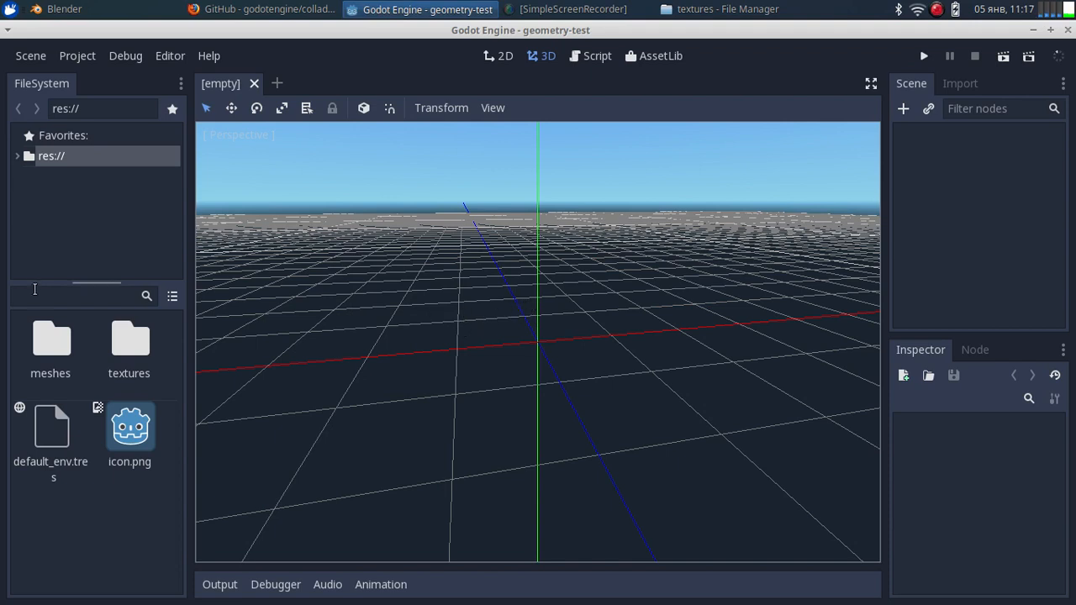
double_click(52, 341)
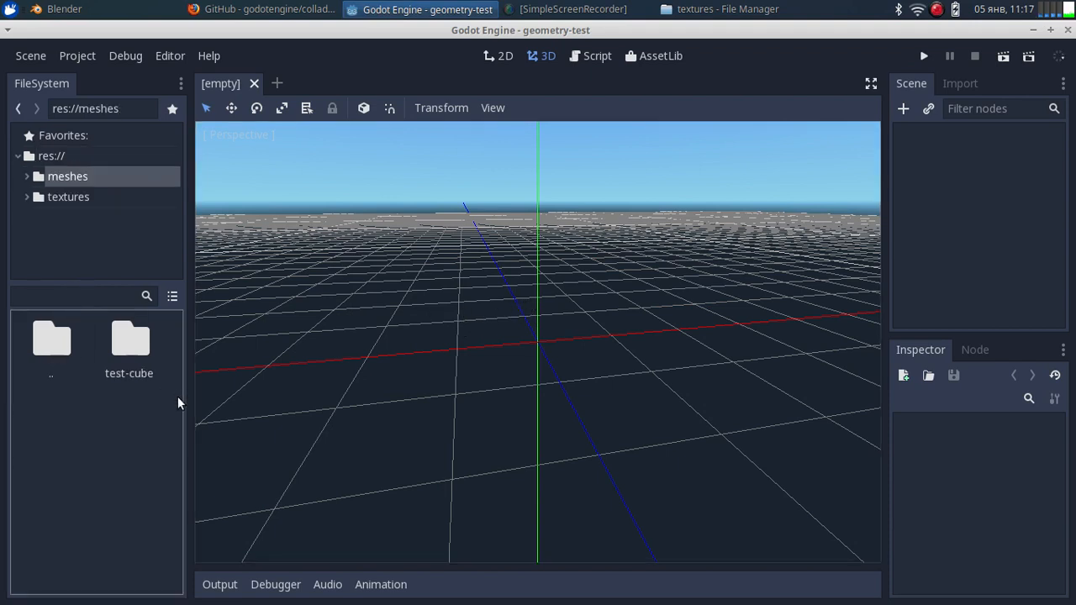
double_click(130, 341)
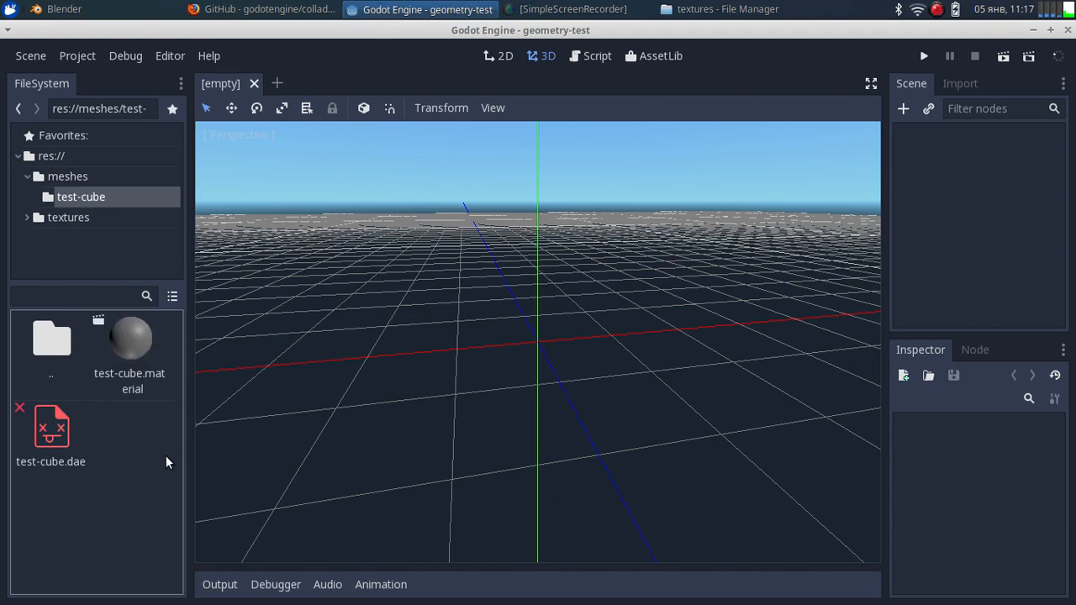
click(120, 343)
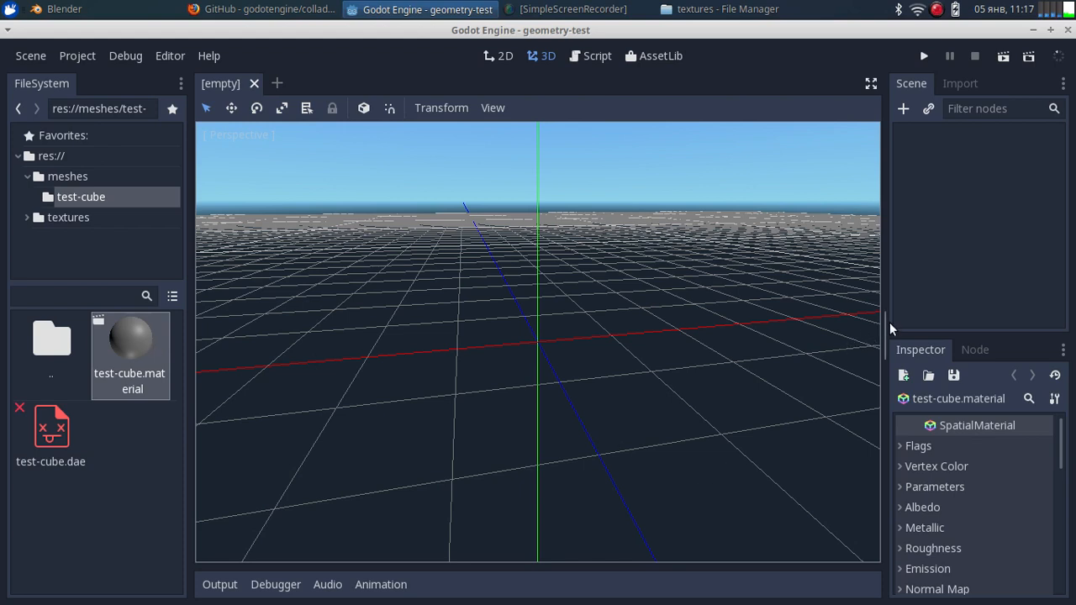
drag(883, 327, 820, 329)
scroll(878, 496, down, 1)
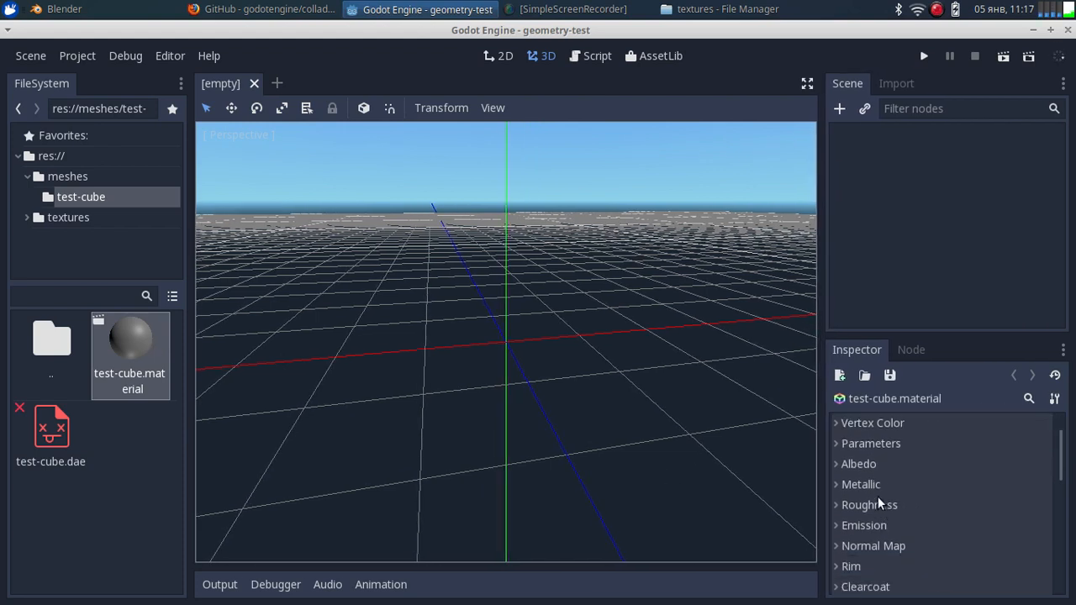
scroll(874, 495, up, 1)
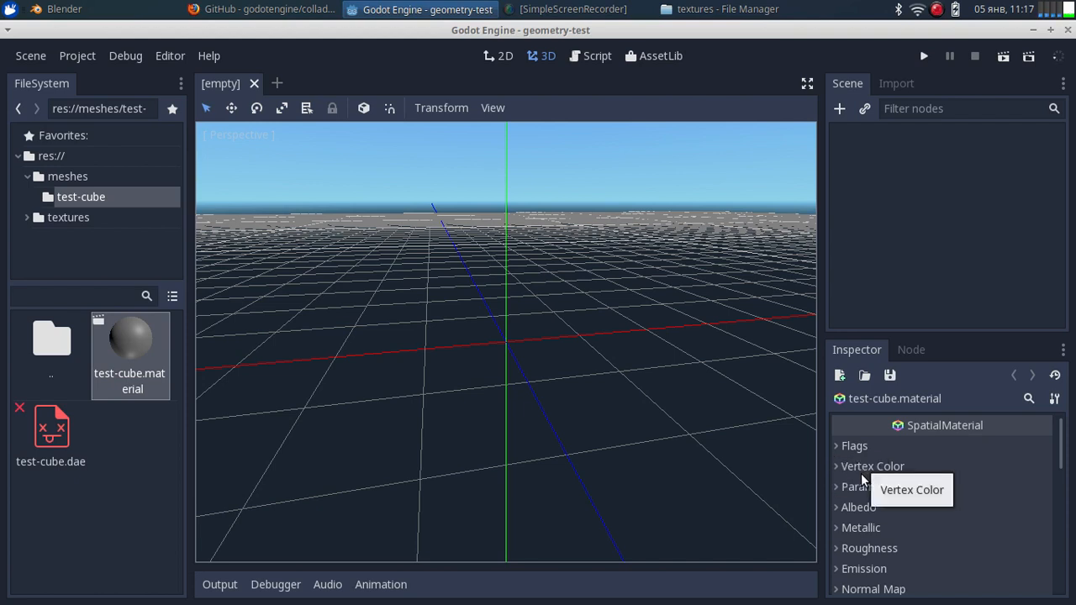
- Set the test-cube material's Diffuse Mode to Burley and keep Specular Mode at SchlickGGX
click(832, 487)
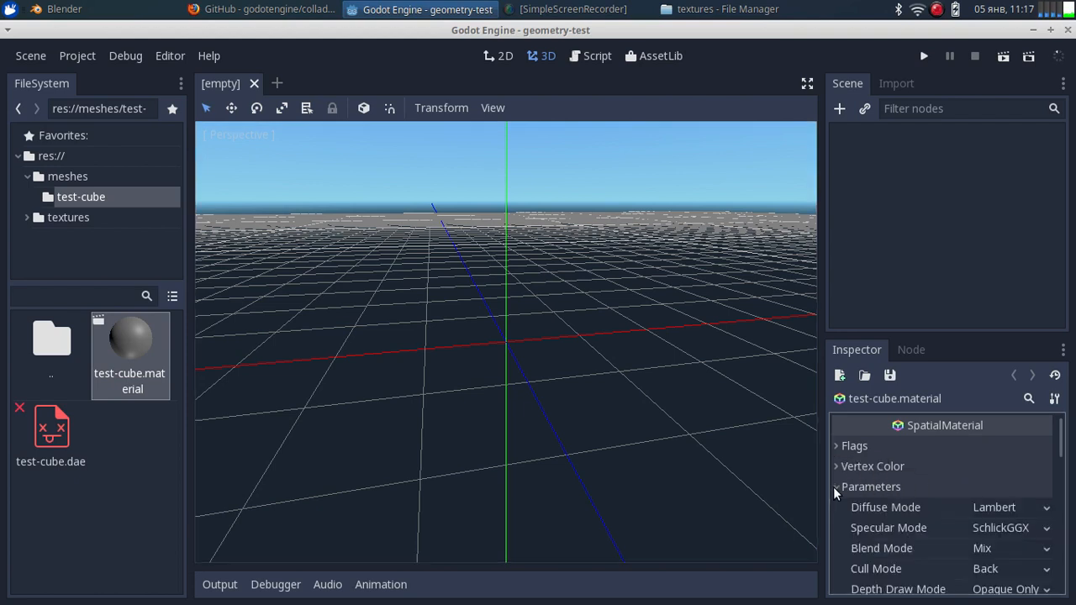
scroll(908, 470, down, 3)
scroll(909, 472, up, 1)
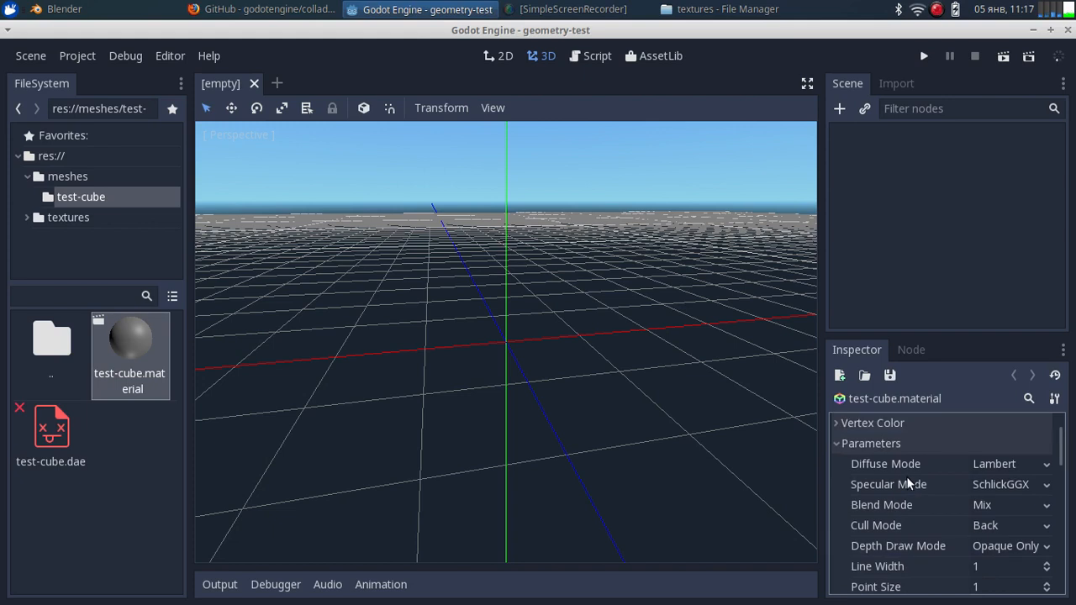
click(1045, 465)
click(1023, 486)
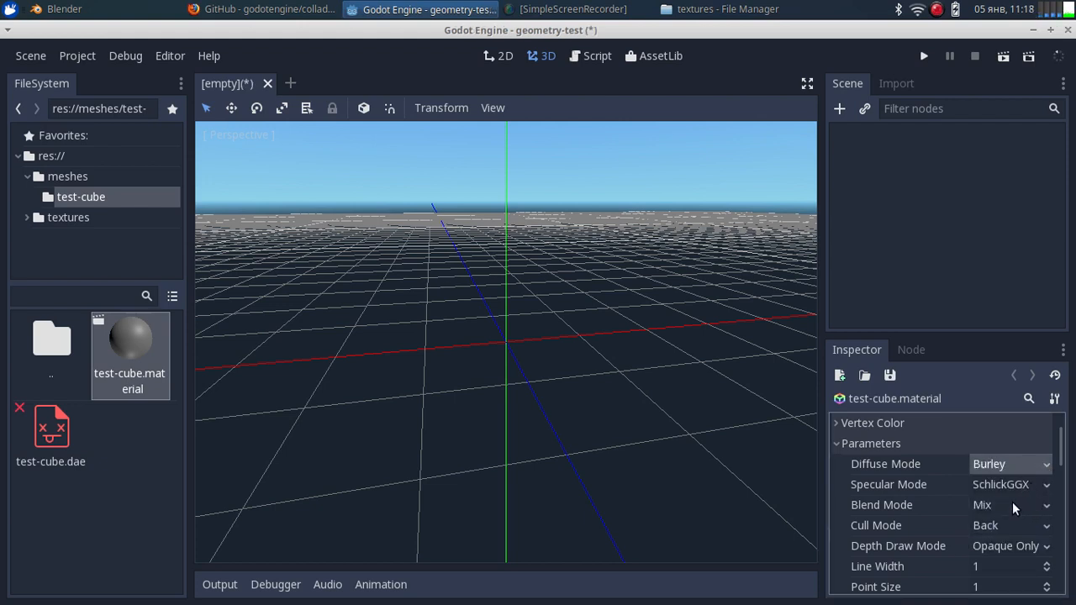
click(1045, 486)
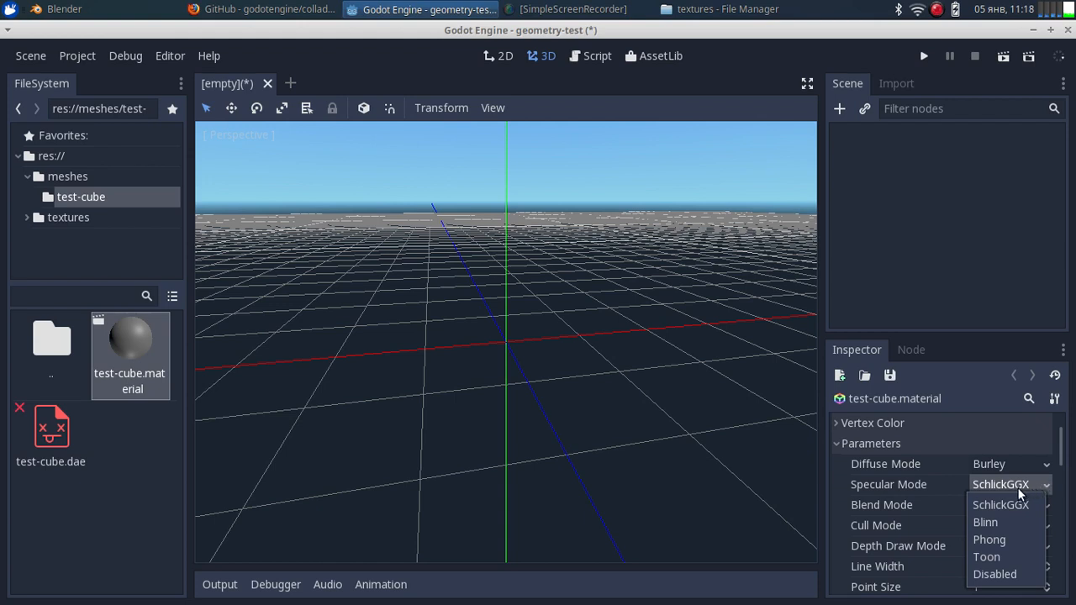
click(913, 473)
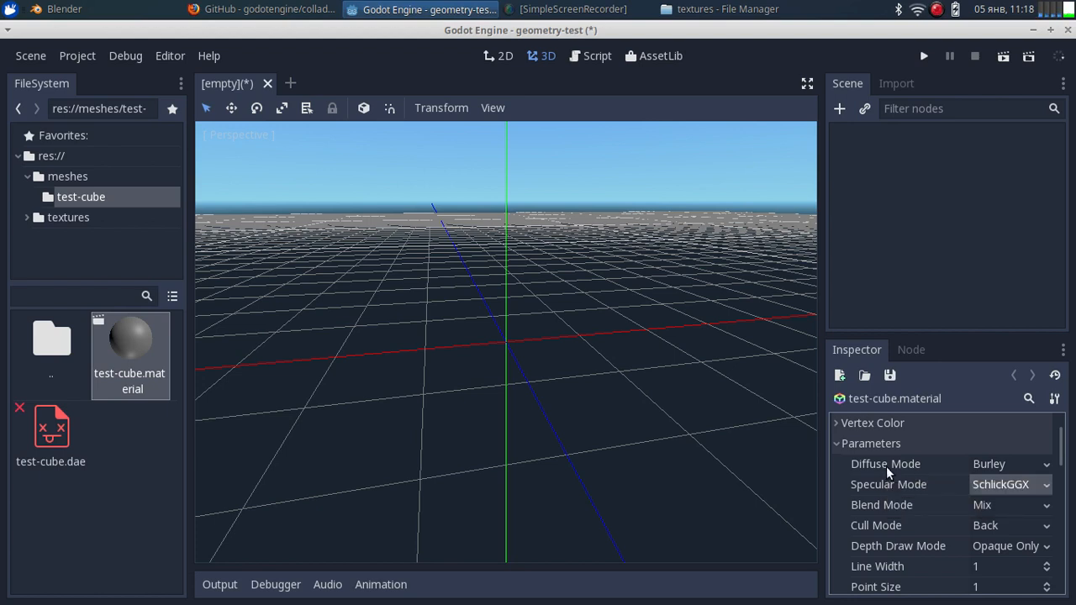
click(836, 442)
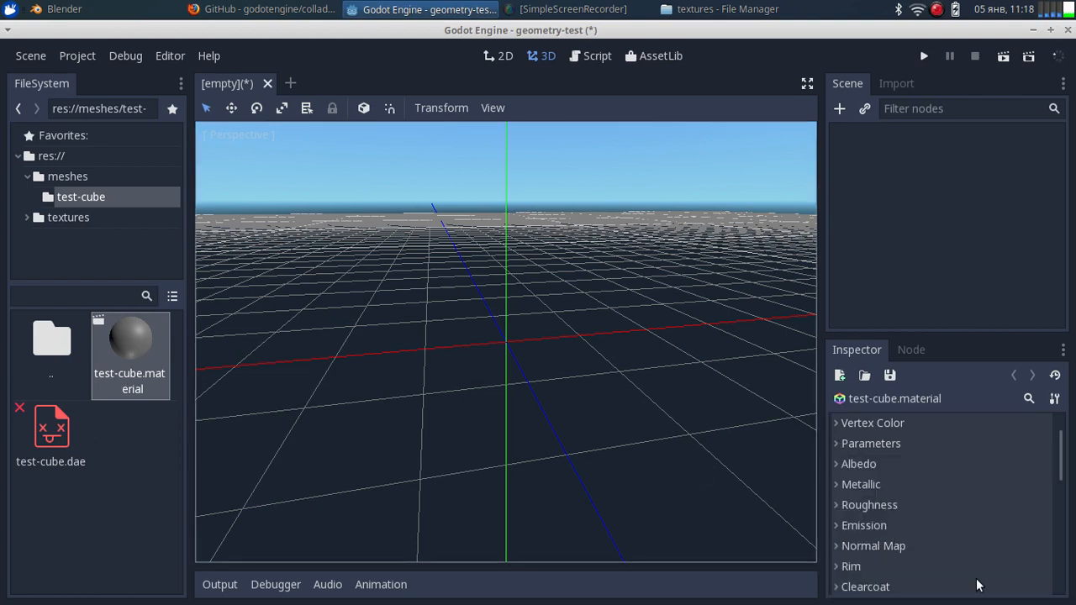
- Load mybricks1_basecolor.png from res://textures/mybricks1b-Unreal-Engine as the test-cube material's albedo texture
click(835, 464)
click(1047, 506)
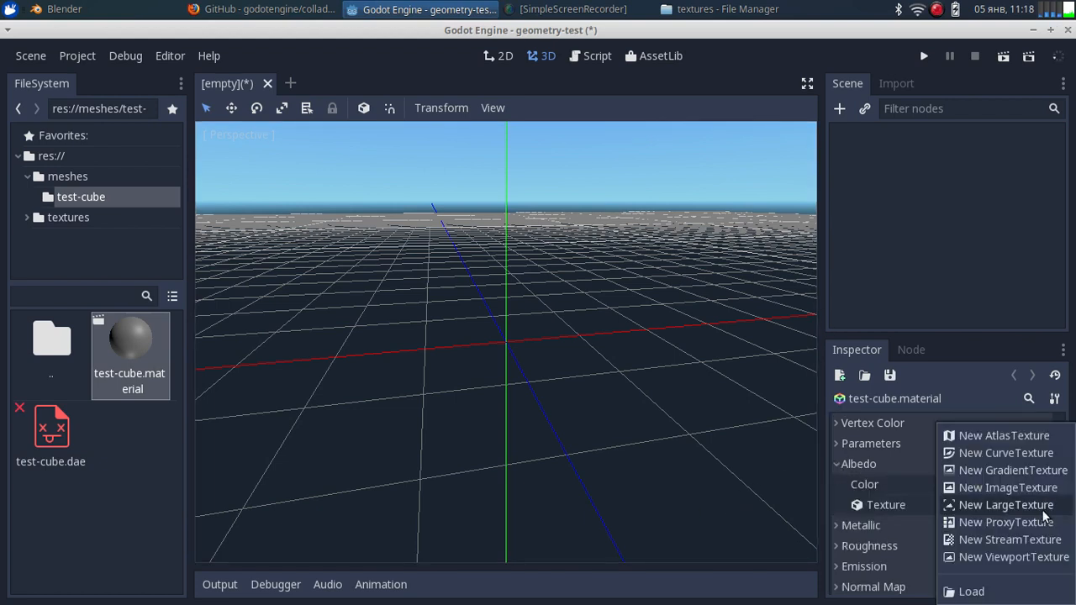
click(1011, 592)
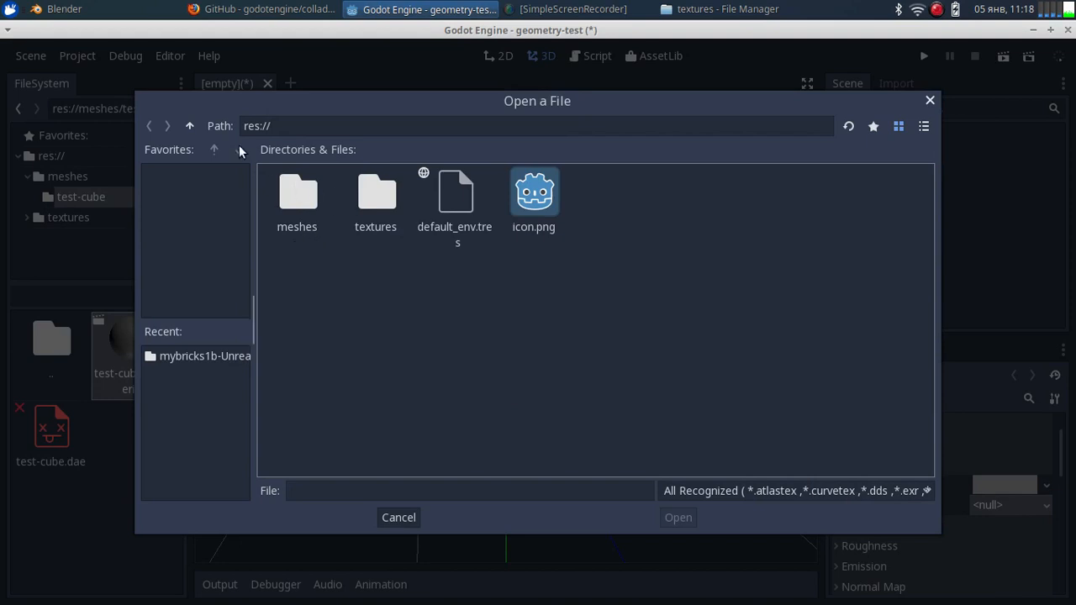
double_click(370, 199)
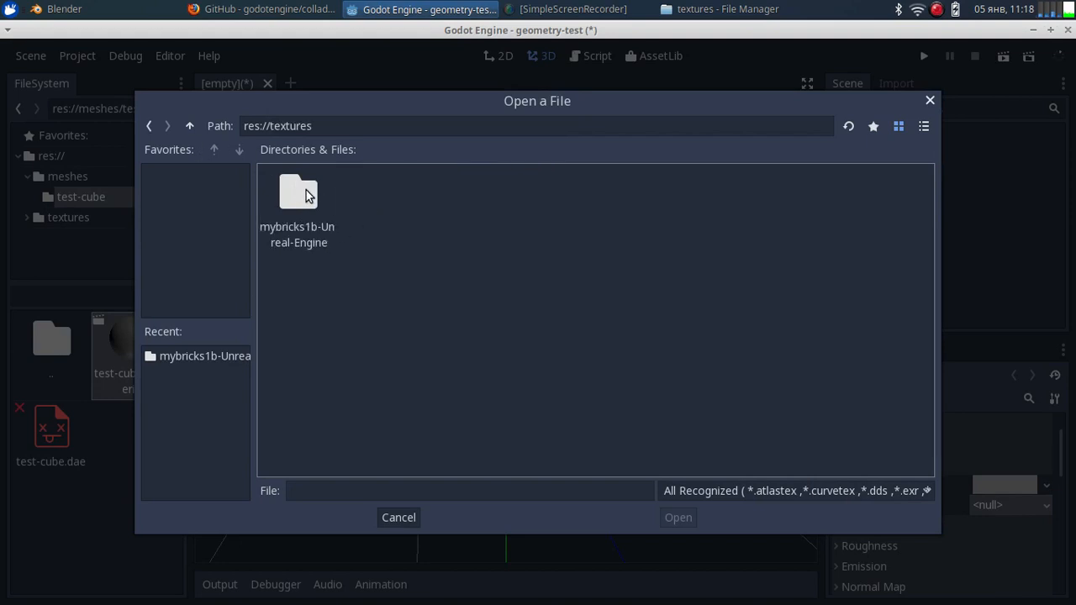
double_click(298, 193)
click(373, 205)
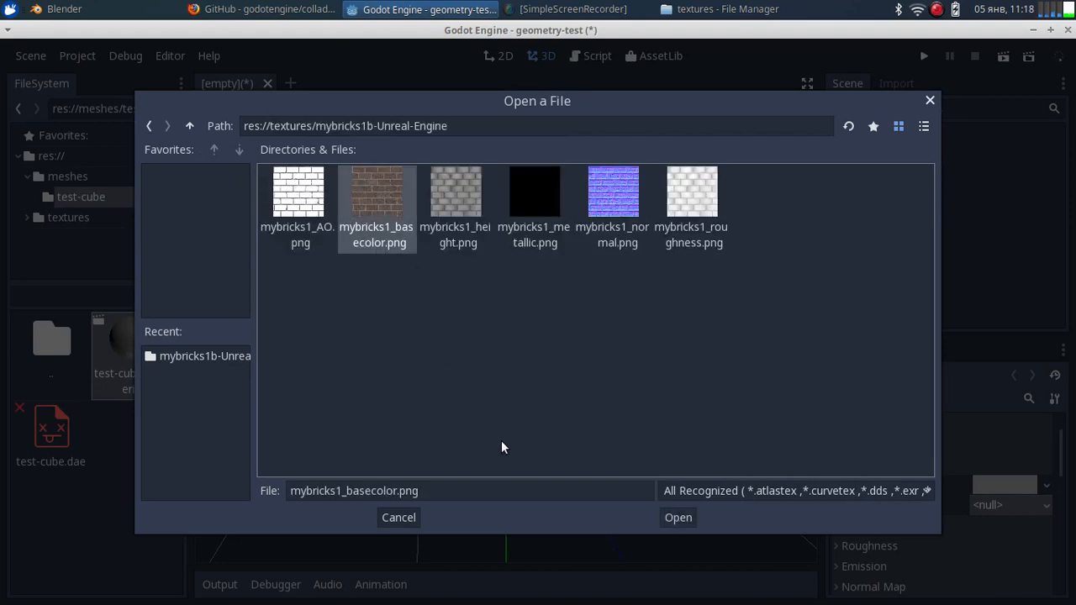
click(677, 517)
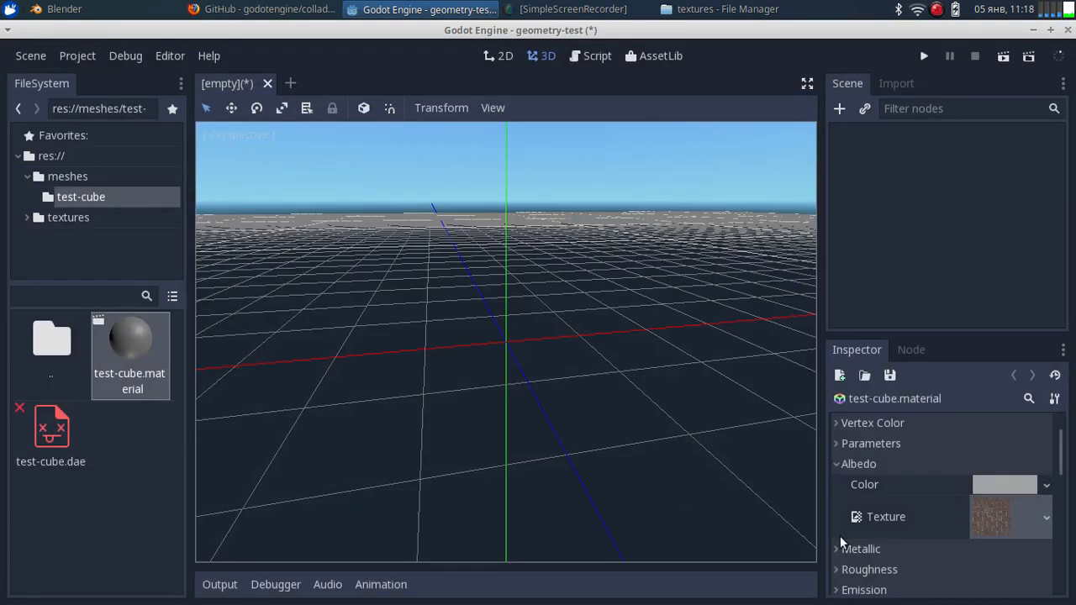
scroll(879, 496, down, 3)
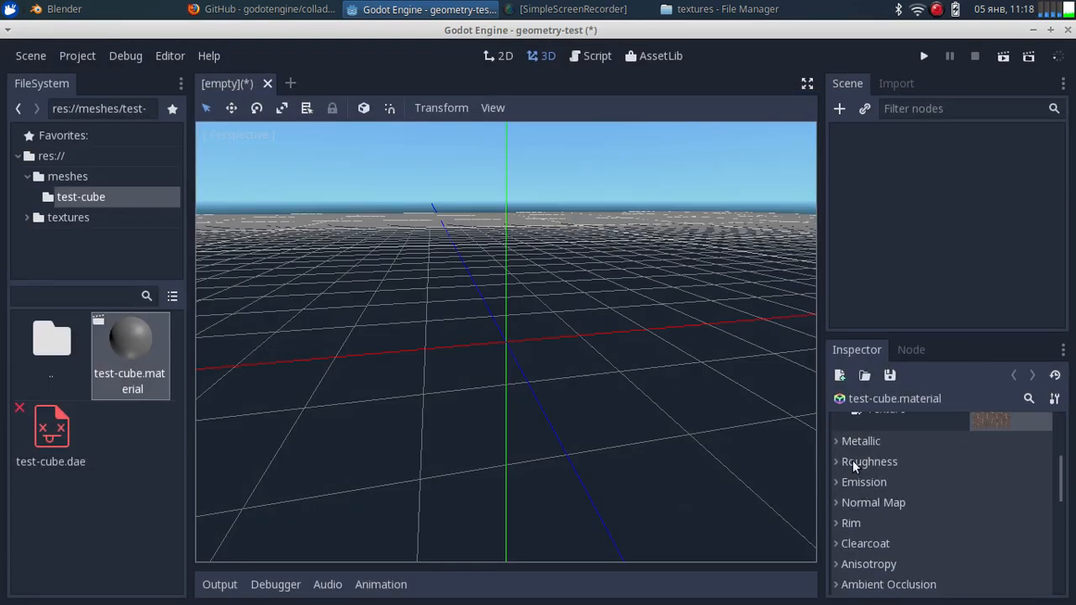
- Set the test-cube material's Roughness to 1 and load mybricks1_roughness.png as its roughness texture
click(841, 462)
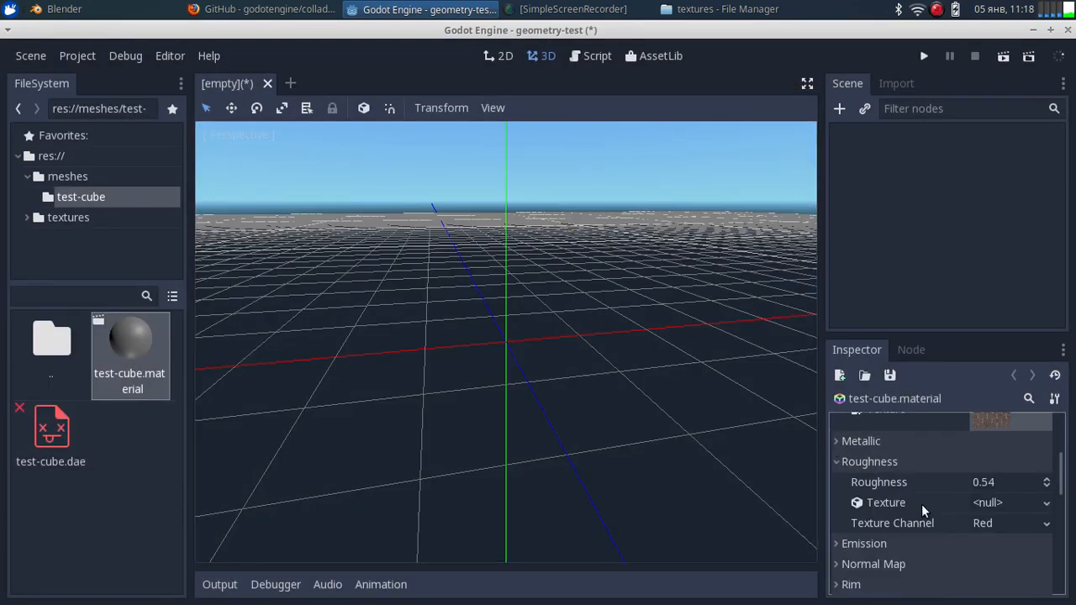
click(997, 476)
text(1)
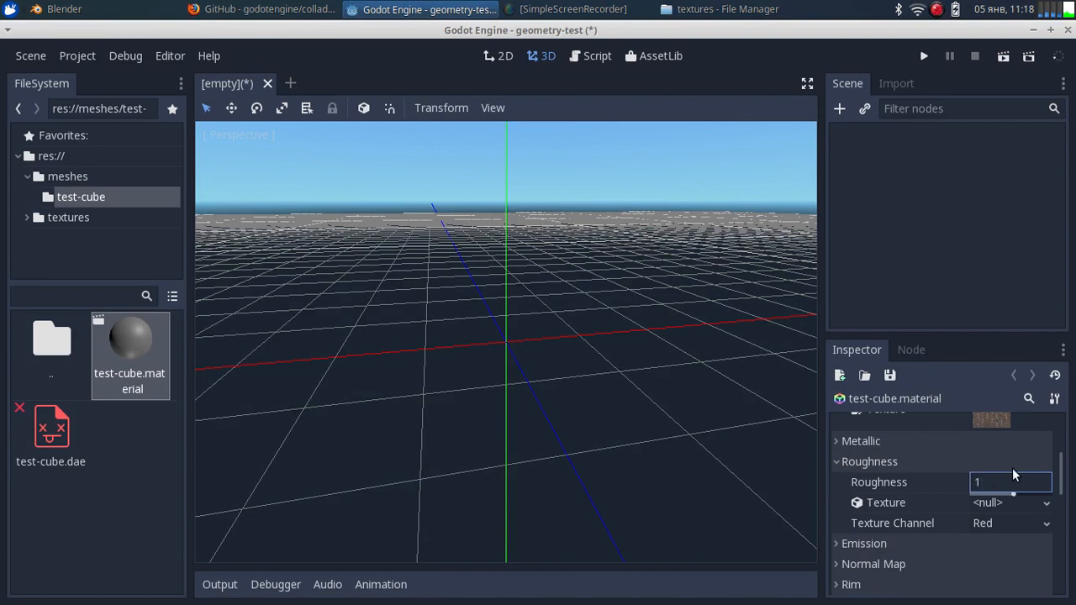
key(Return)
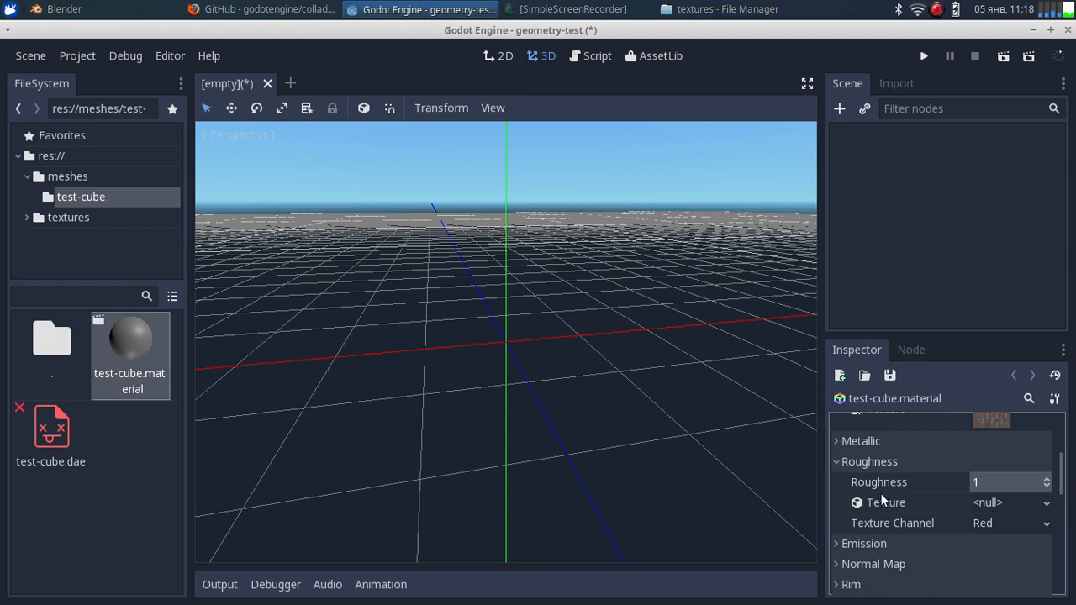
click(1047, 504)
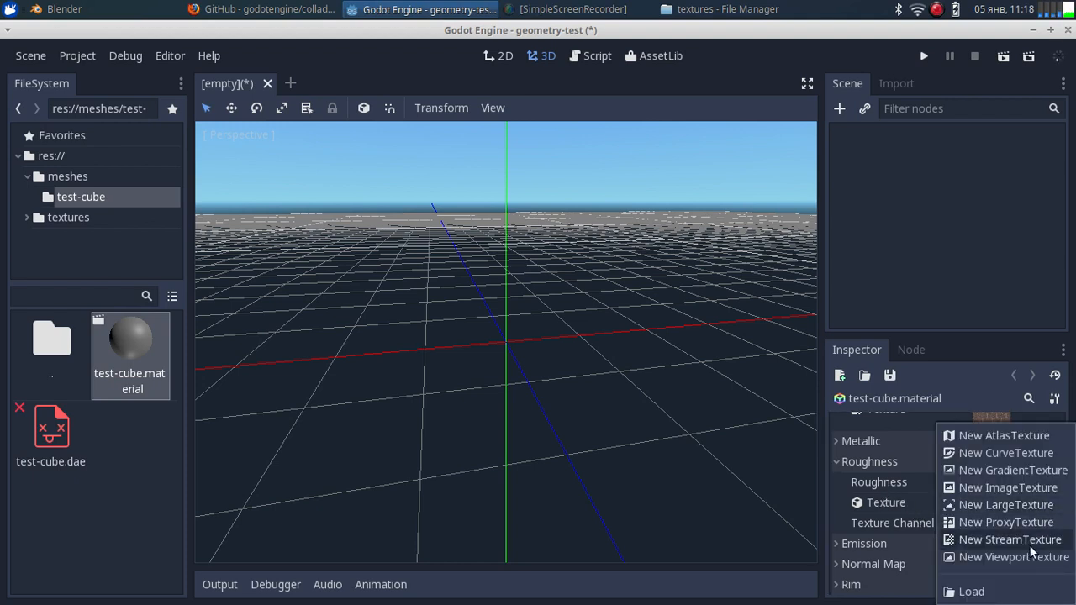
click(973, 593)
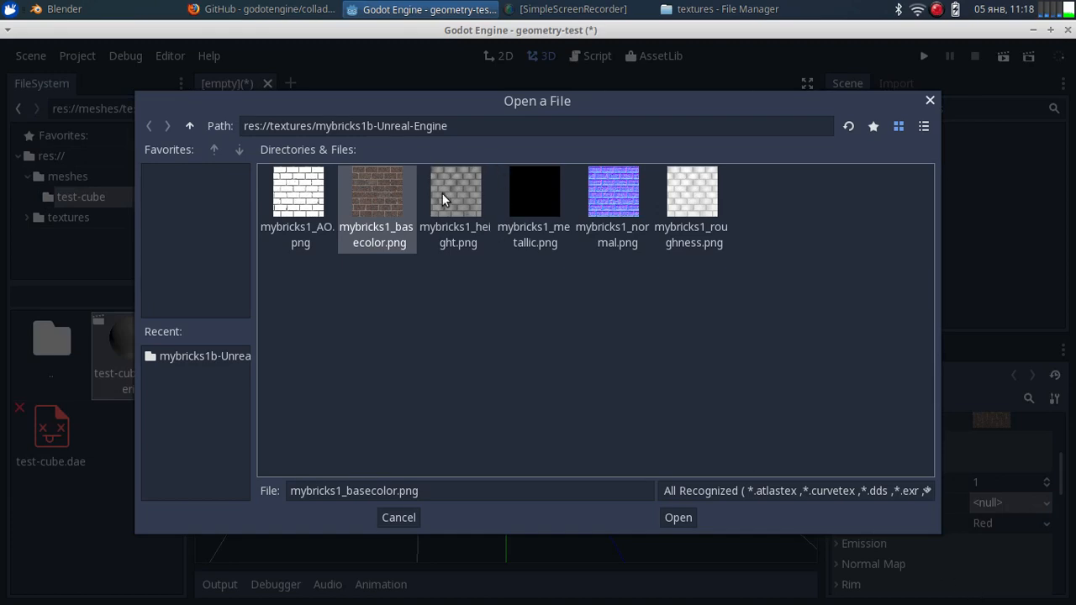
click(701, 183)
click(678, 518)
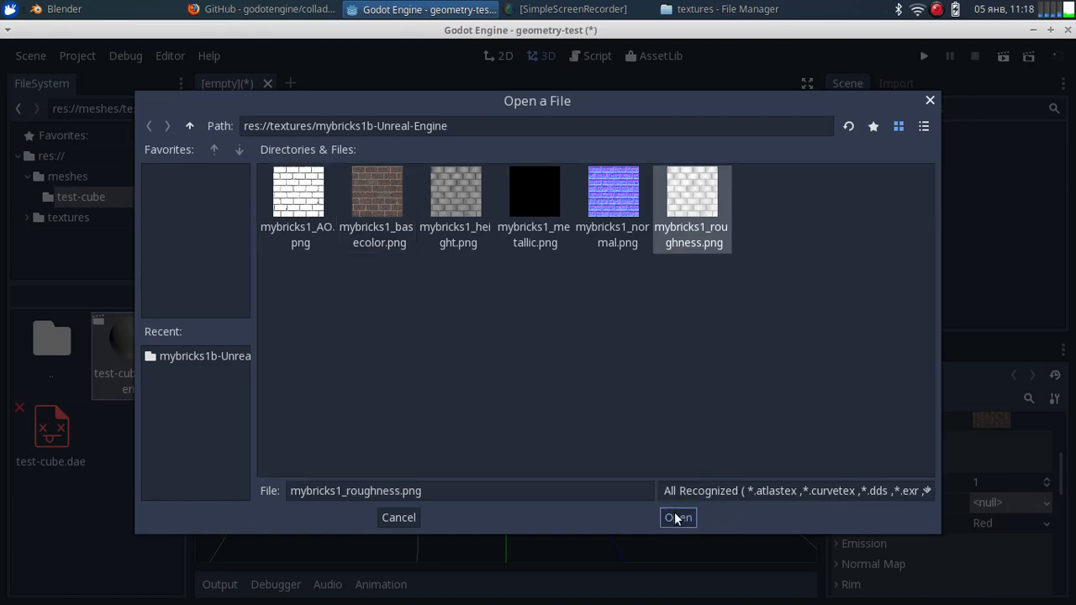
- Enable the test-cube material's Normal Map and load mybricks1_normal.png as its texture
scroll(917, 500, down, 3)
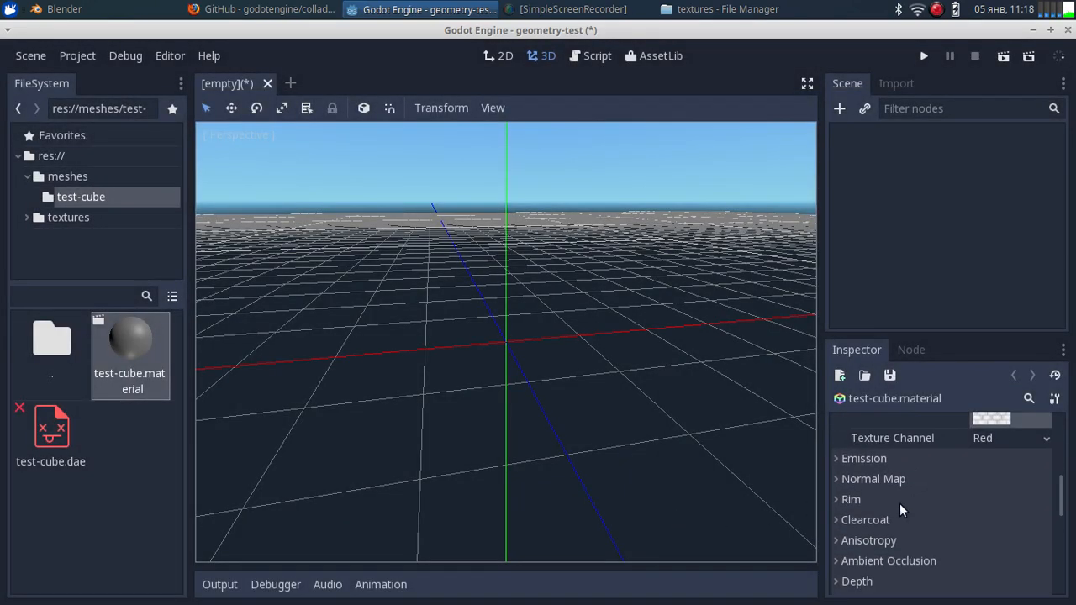
scroll(898, 507, down, 5)
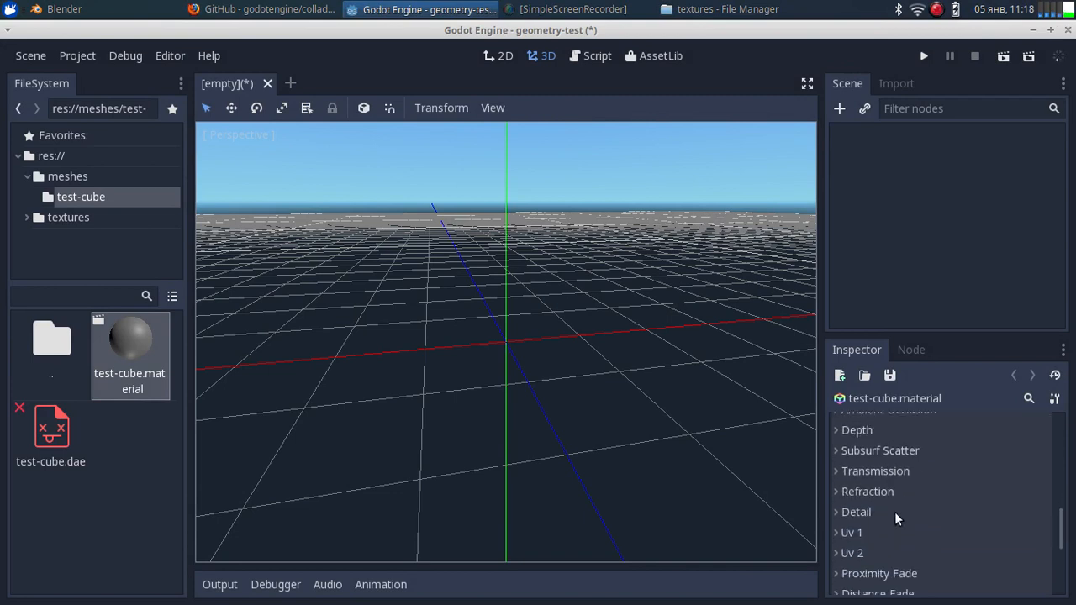
scroll(894, 512, up, 4)
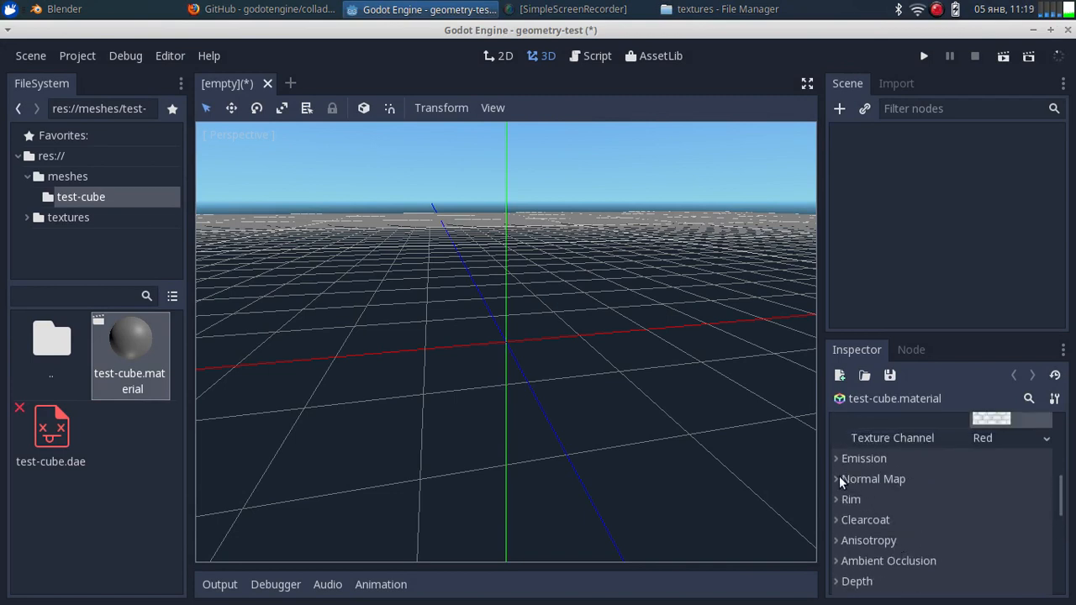
click(841, 479)
click(979, 500)
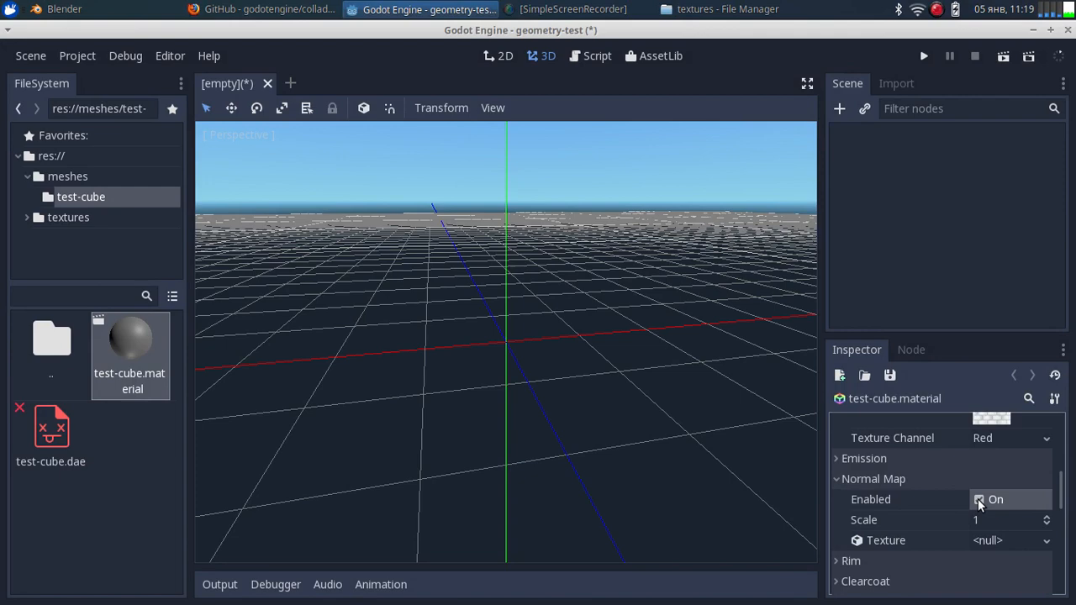
click(1049, 541)
click(1018, 591)
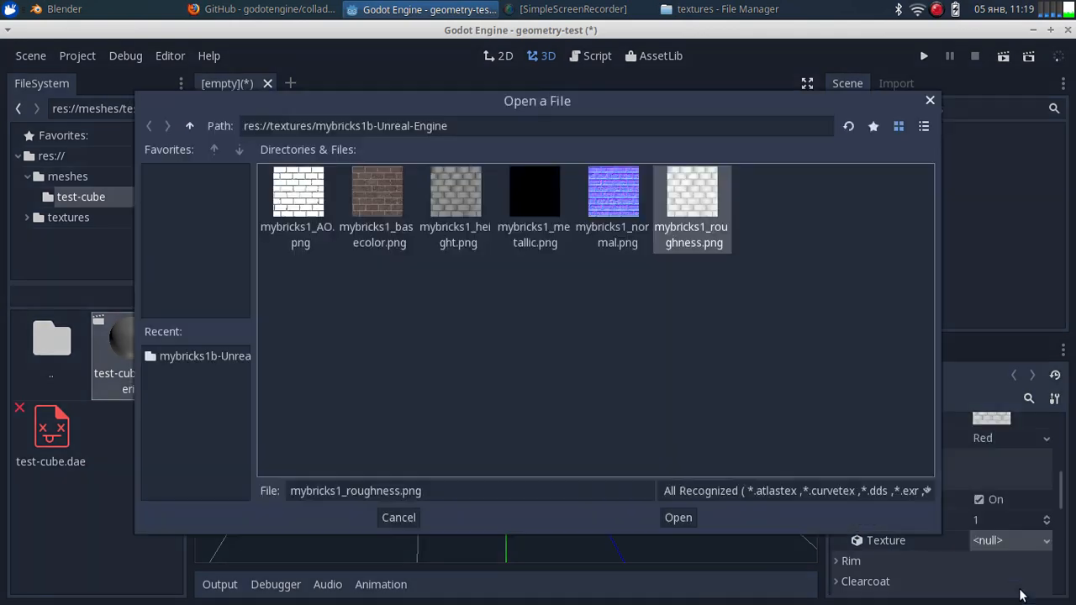
click(602, 206)
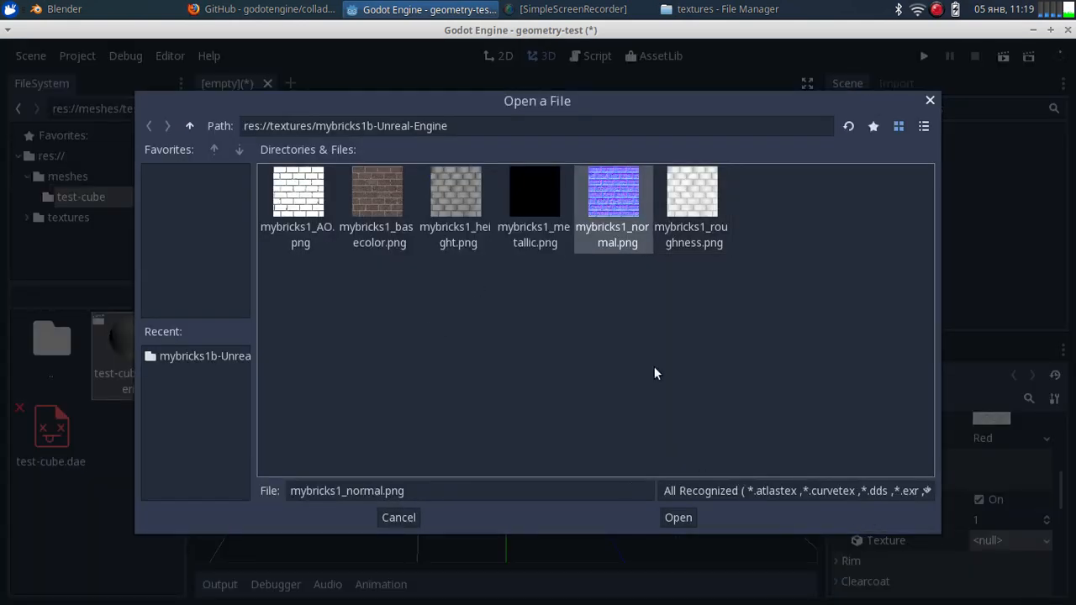
click(677, 517)
- Set the test-cube material's Metallic value to 0
scroll(926, 484, up, 5)
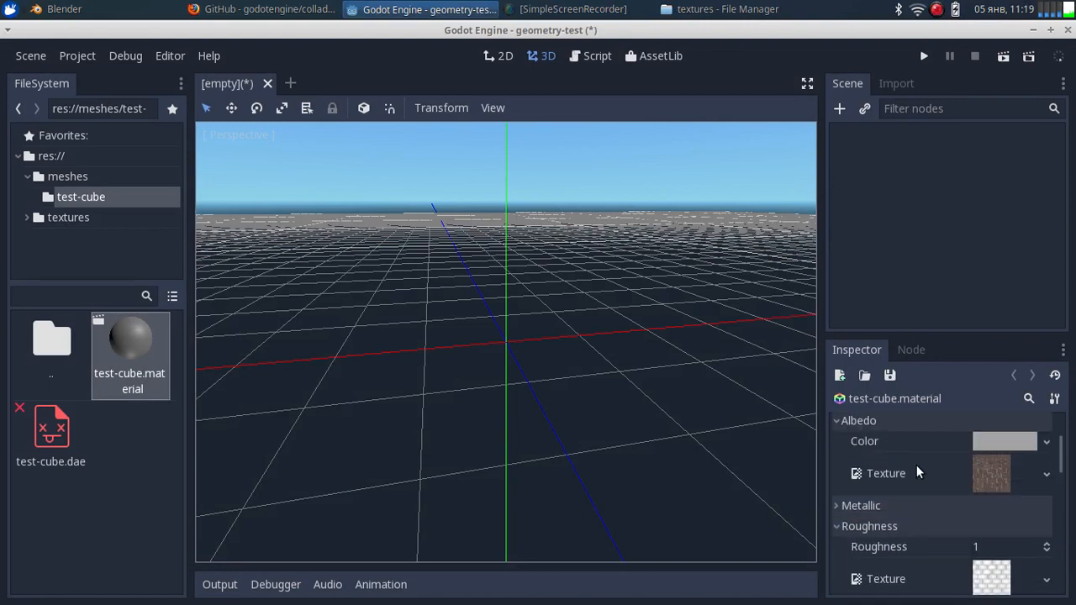
scroll(902, 458, up, 1)
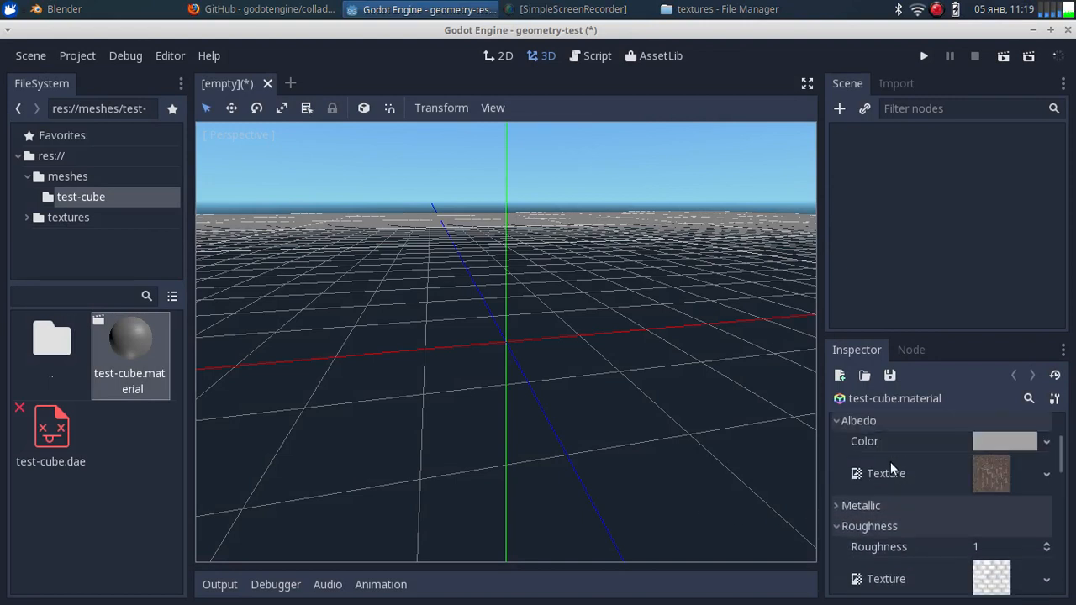
click(835, 506)
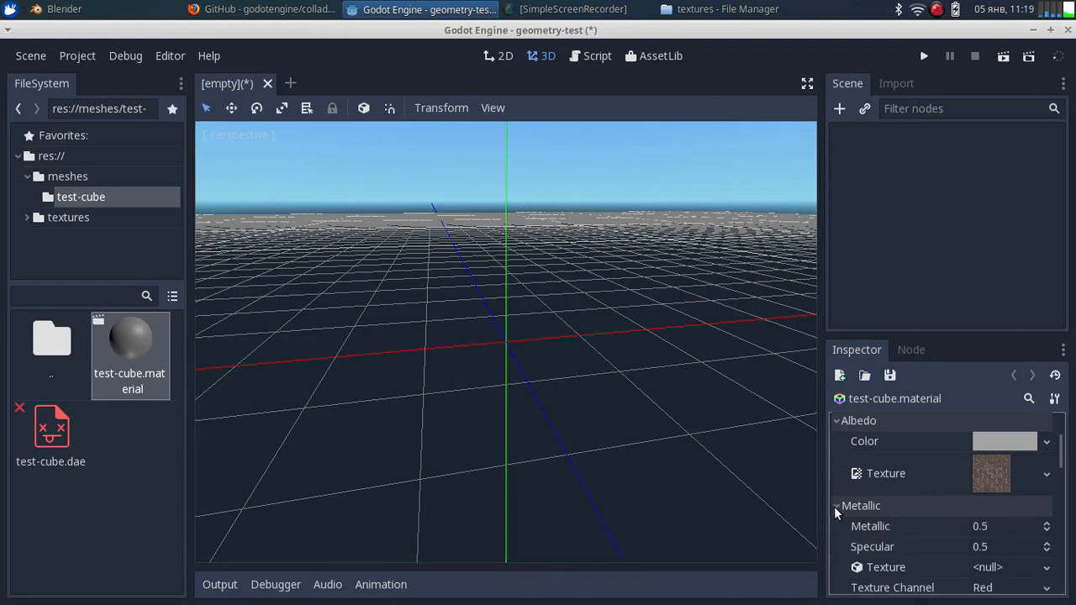
click(995, 526)
text(0)
key(Return)
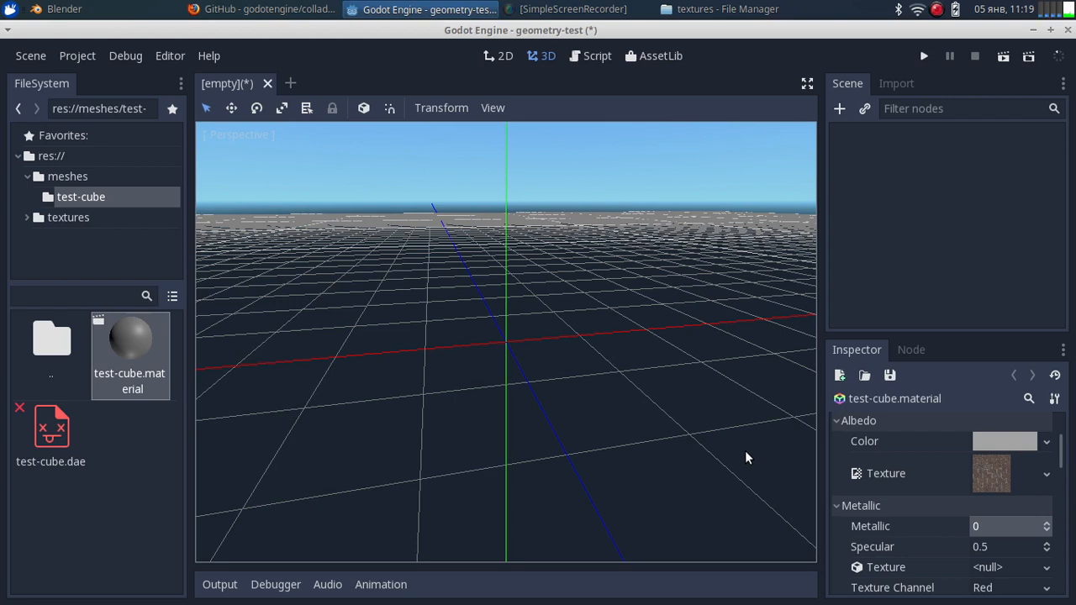
- Create a Spatial node as the root of the empty scene
click(954, 232)
right_click(885, 183)
click(920, 200)
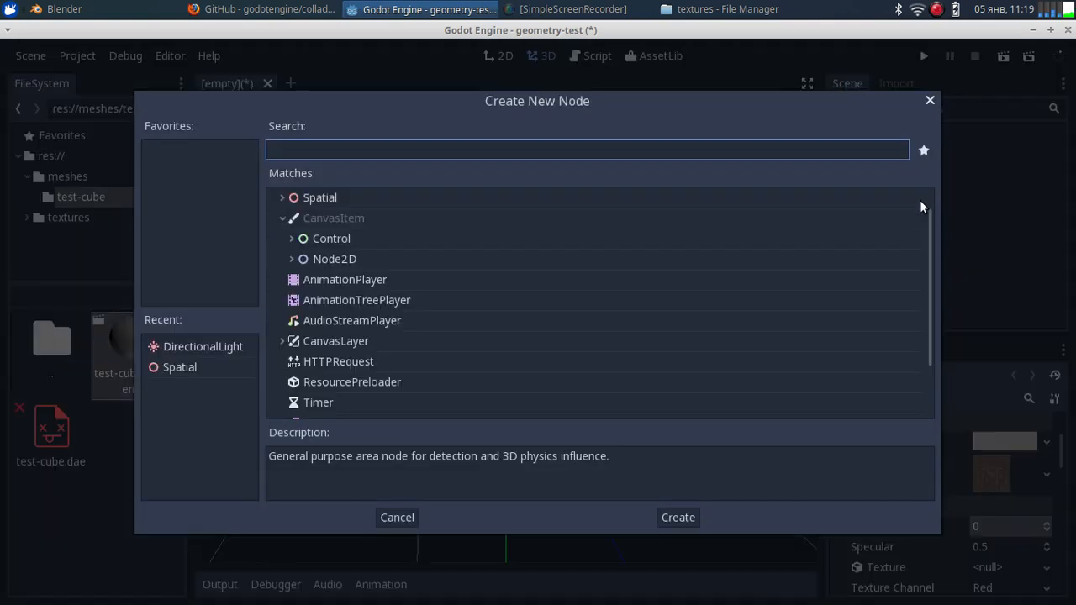
click(384, 201)
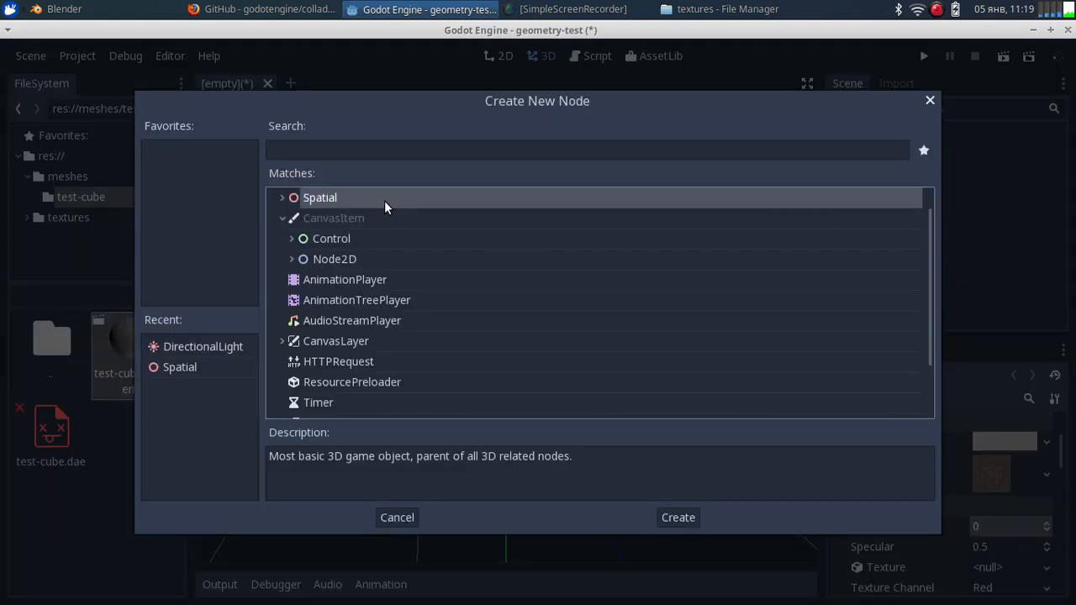
click(679, 517)
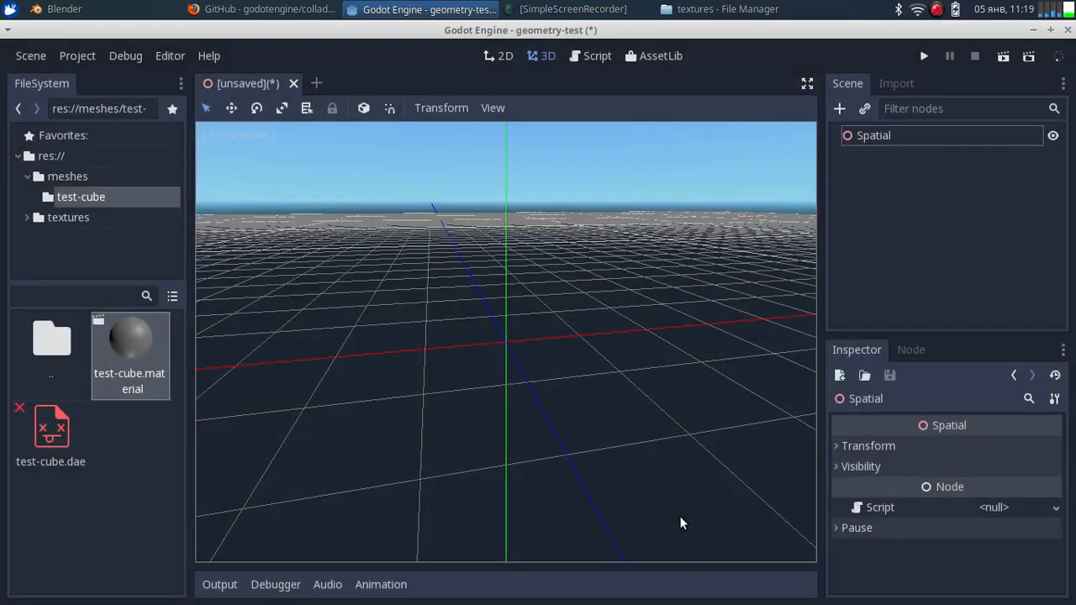
- Rename the Spatial root node to test-cube
double_click(885, 138)
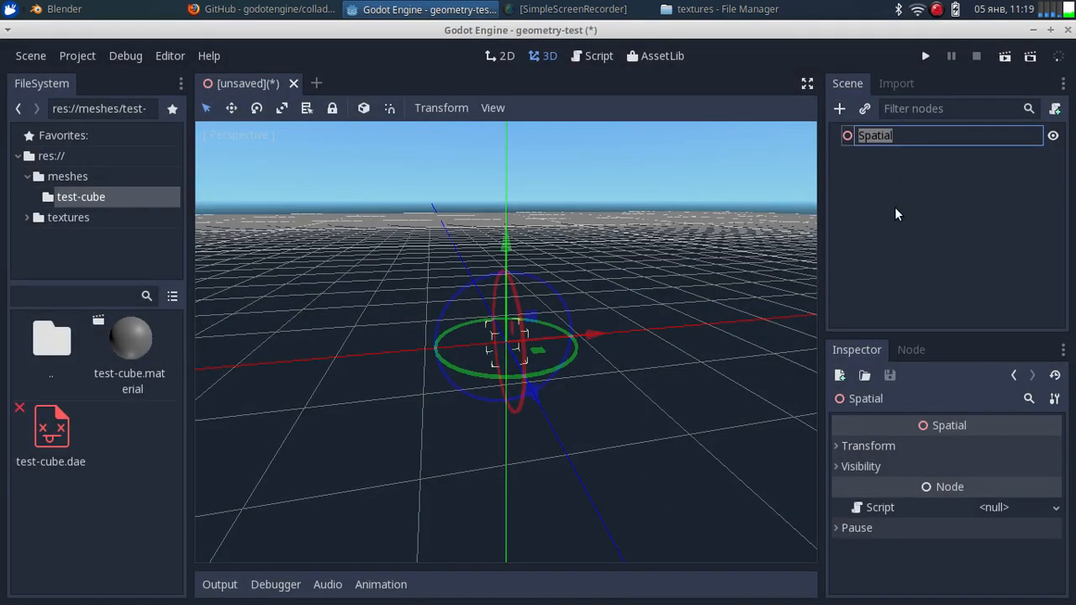
click(892, 157)
double_click(889, 136)
key(End)
key(BackSpace)
key(BackSpace)
key(BackSpace)
key(BackSpace)
key(BackSpace)
key(BackSpace)
key(BackSpace)
text(test-cu)
key(BackSpace)
text(ub)
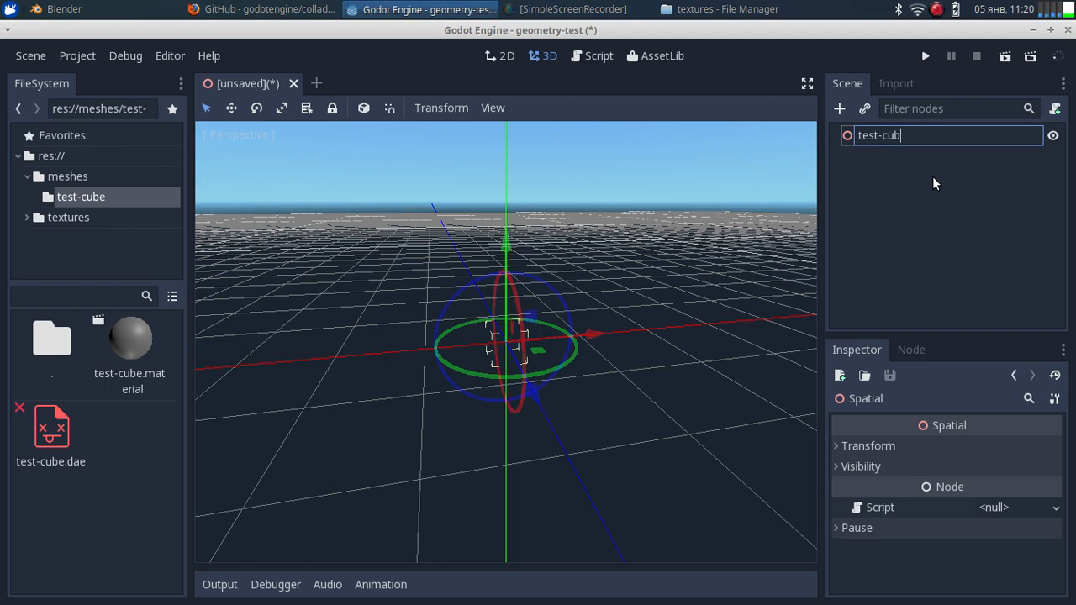
text(e)
key(Return)
click(949, 193)
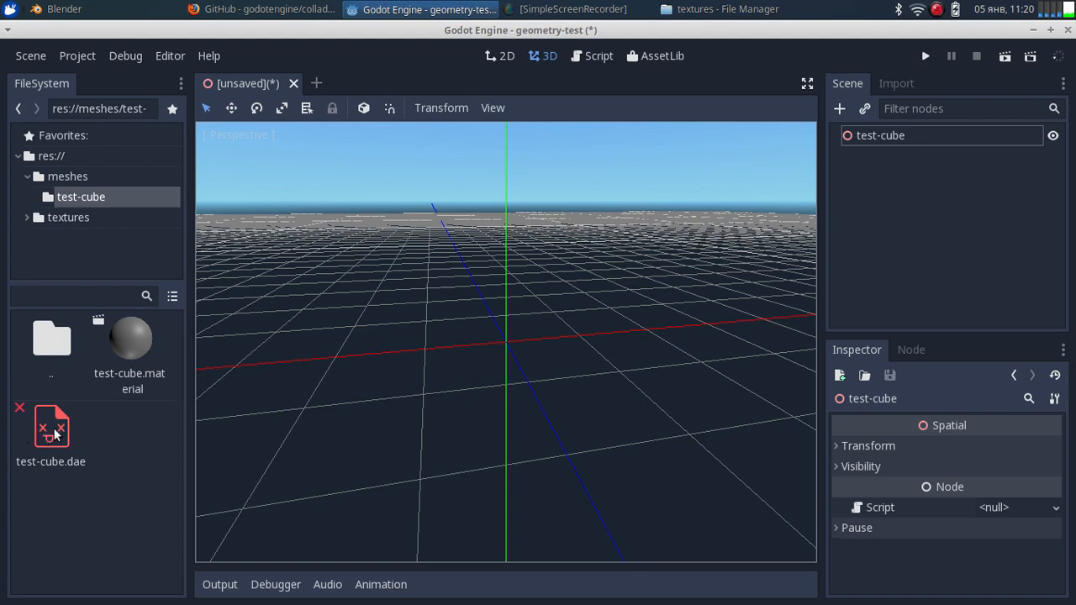
- Place an instance of test-cube.dae from res://meshes/test-cube in the 3D scene under the test-cube root node
drag(52, 428, 537, 388)
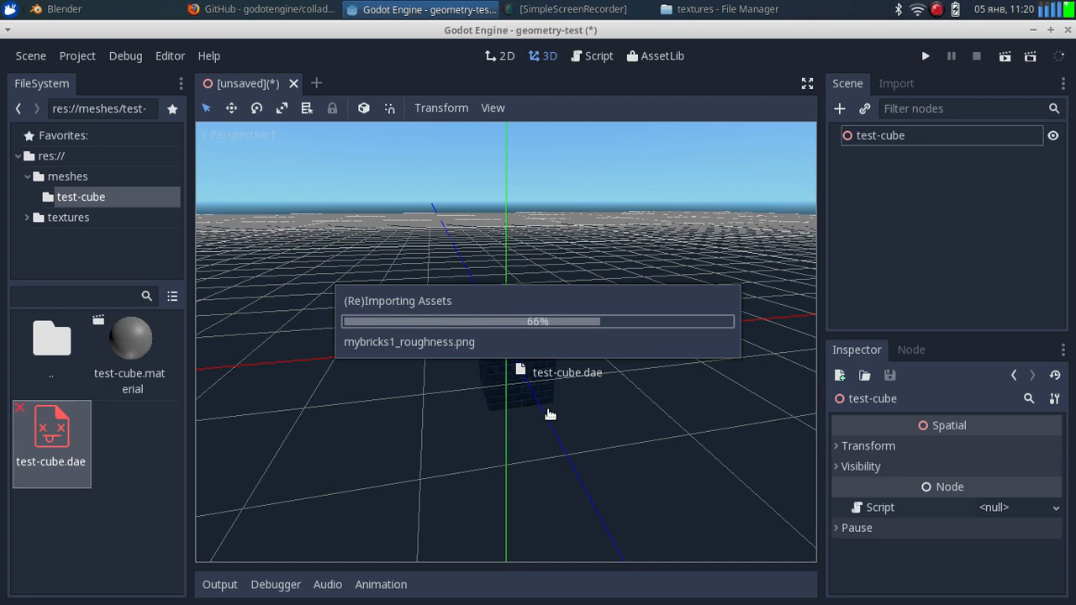
drag(550, 414, 548, 416)
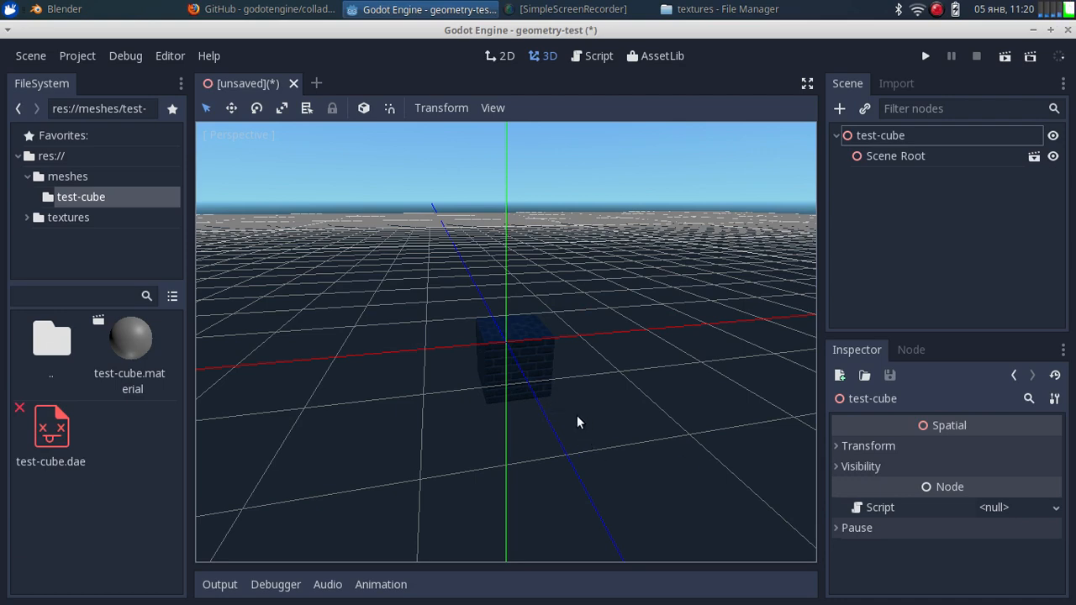
right_drag(576, 415, 618, 405)
key(w)
key(a)
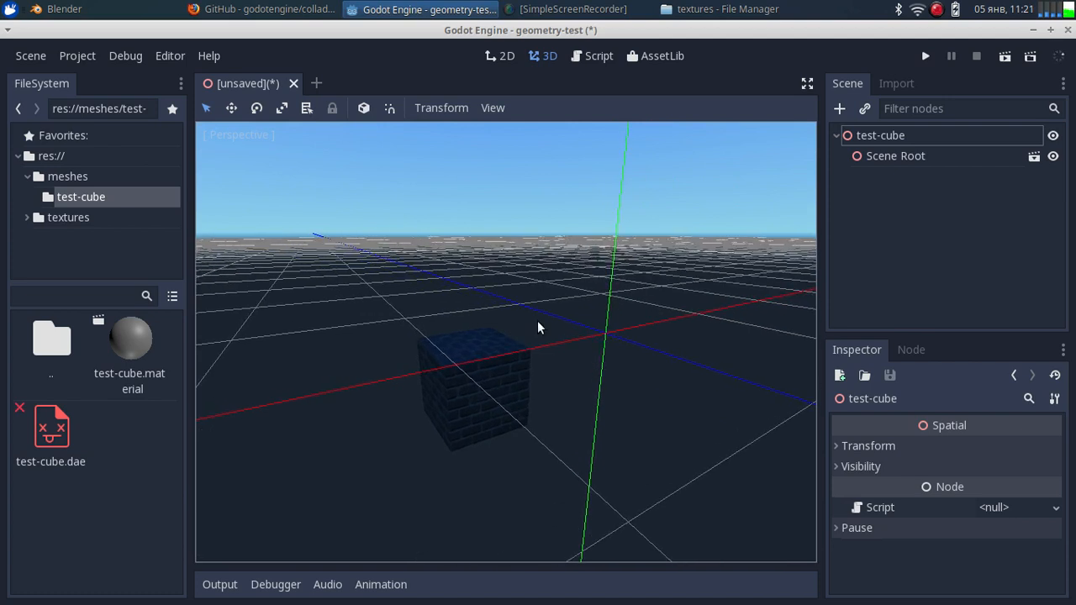
- Set the Scene Root node's Translation to 0, 0, 0
click(910, 156)
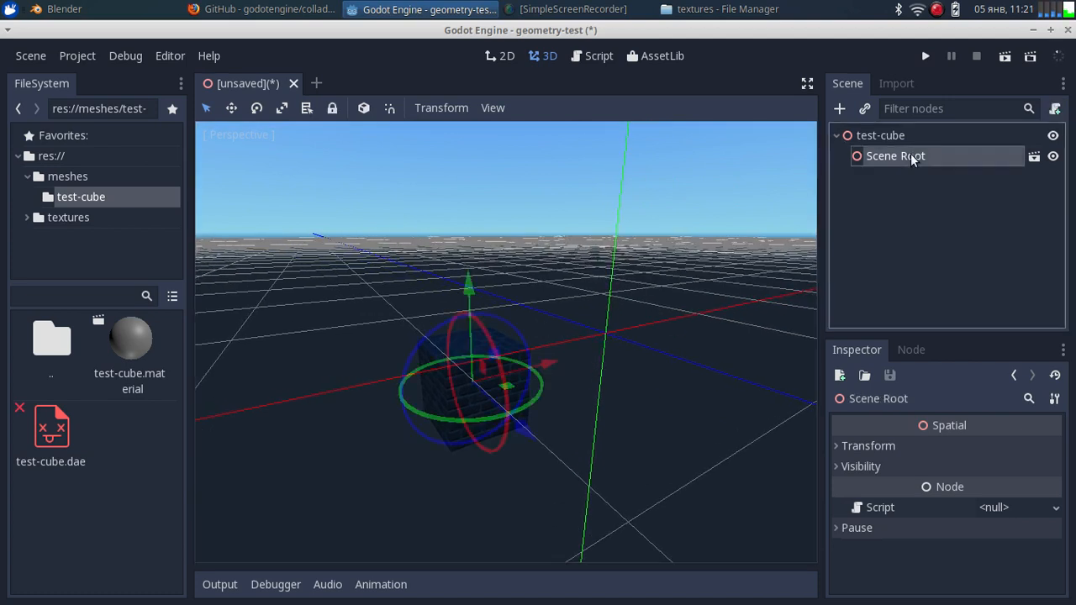
click(846, 445)
click(999, 450)
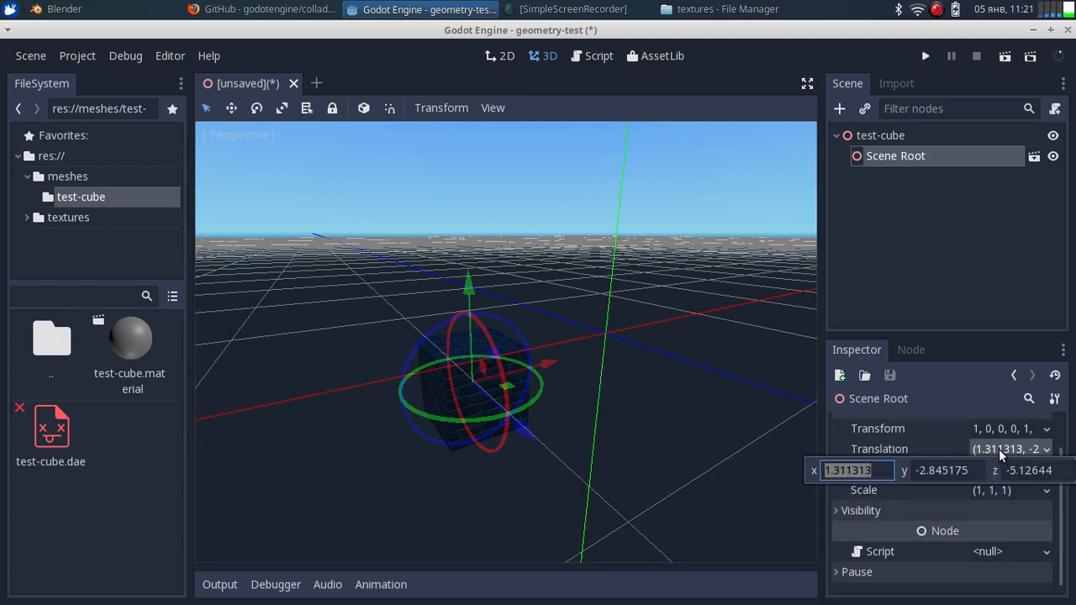
text(0)
key(Tab)
text(0)
key(Tab)
text(0)
key(Return)
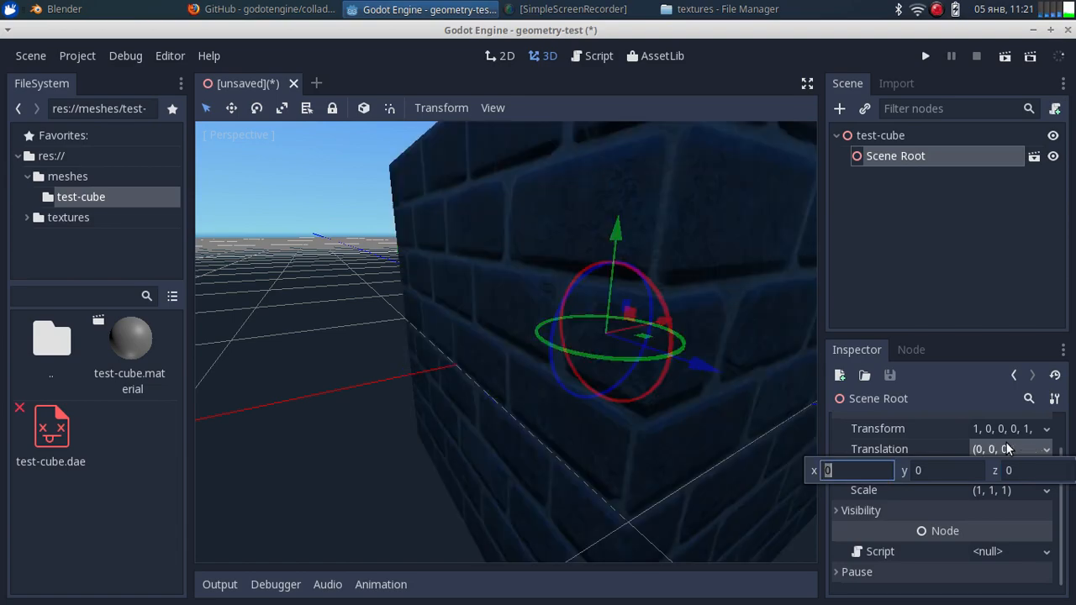
drag(439, 254, 441, 258)
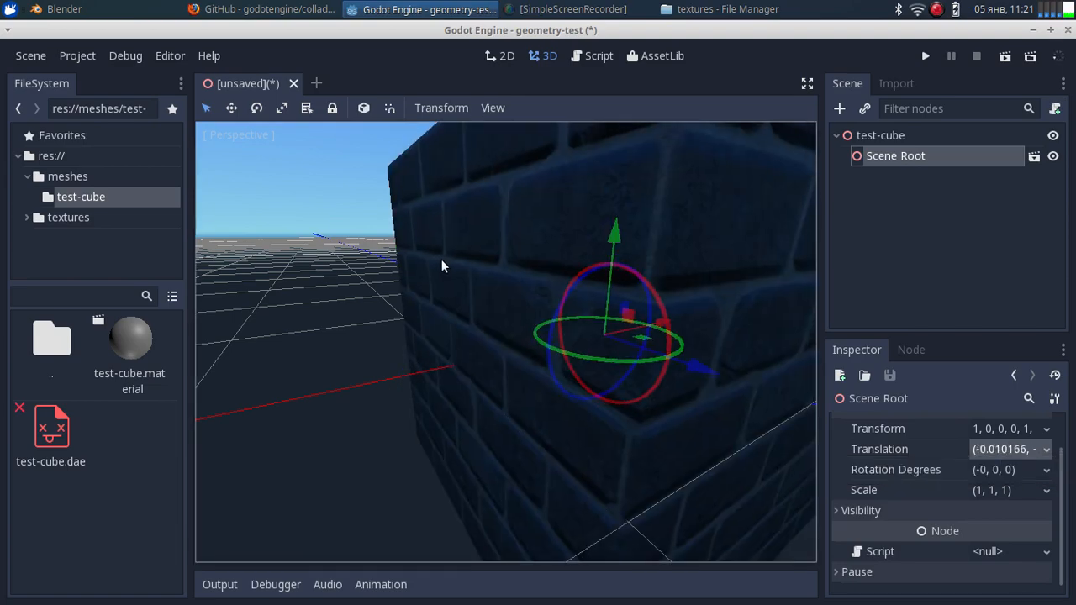
- Examine the brick cube at the scene origin from farther away and from different angles, with nothing selected
right_drag(441, 258, 210, 256)
key(w)
key(s)
key(d)
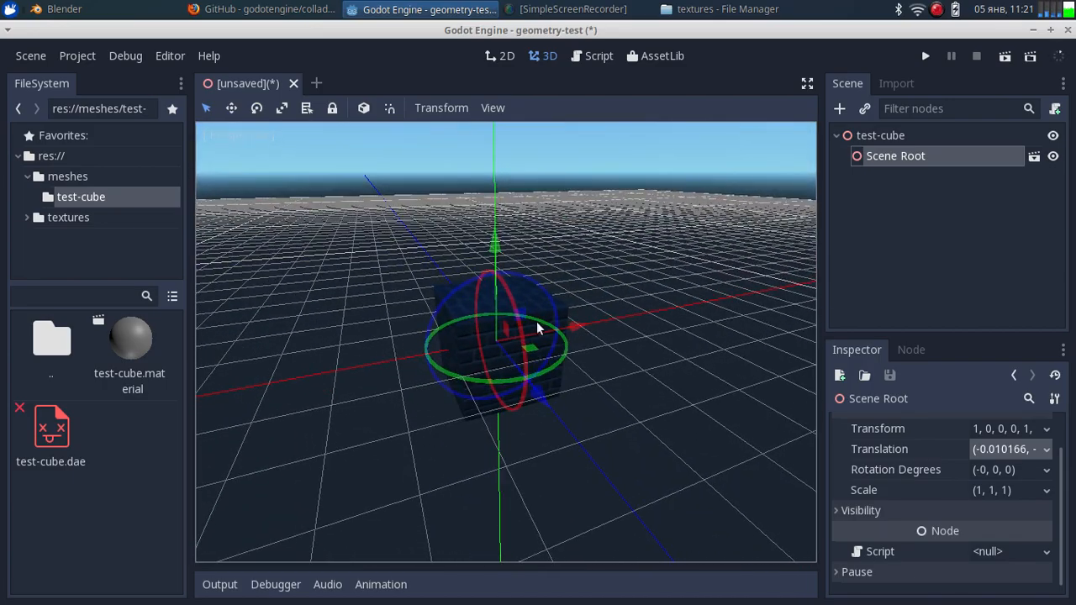
right_drag(627, 254, 386, 440)
click(386, 441)
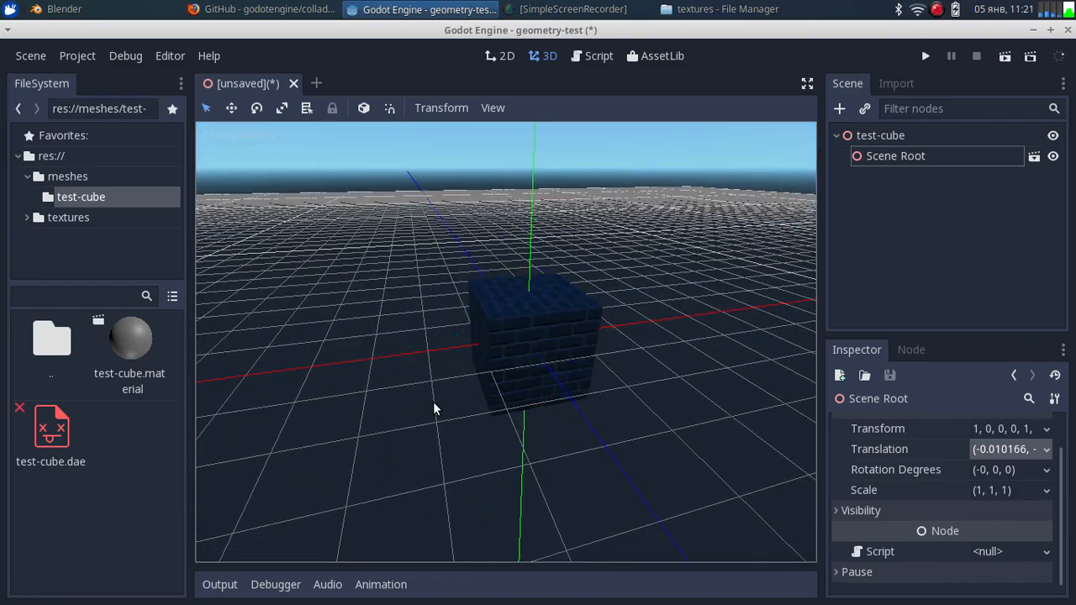
right_drag(369, 290, 373, 264)
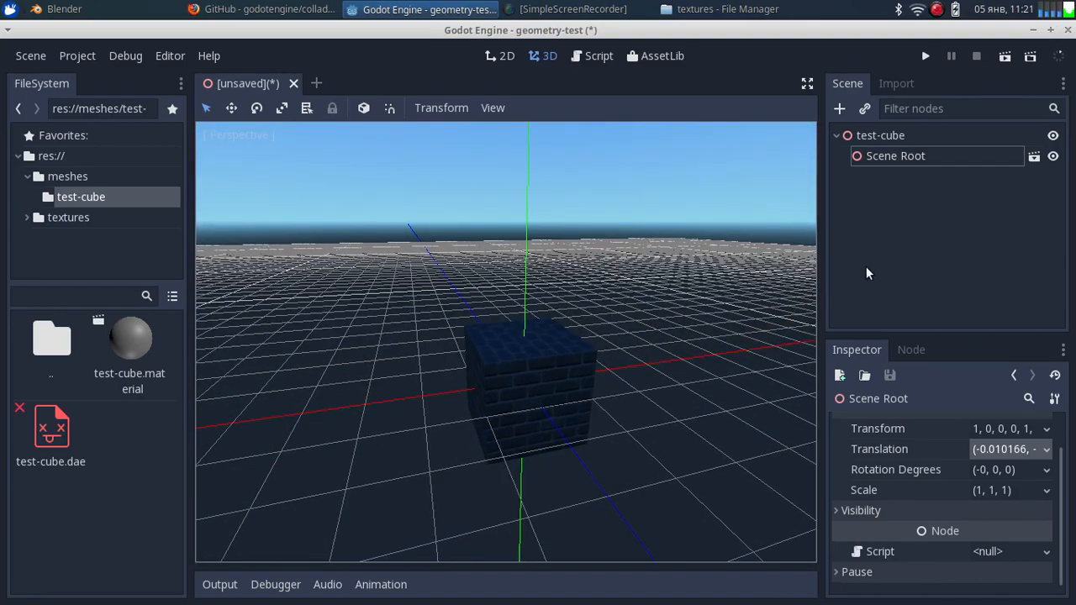
- Add a DirectionalLight node as a child of the test-cube root node
click(888, 139)
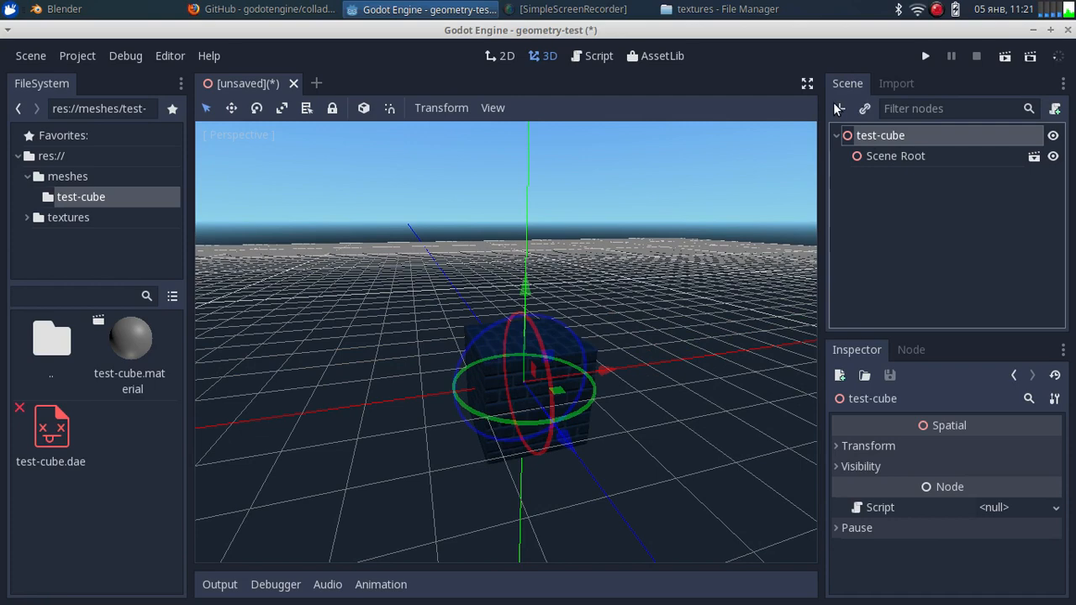
click(838, 110)
text(direction)
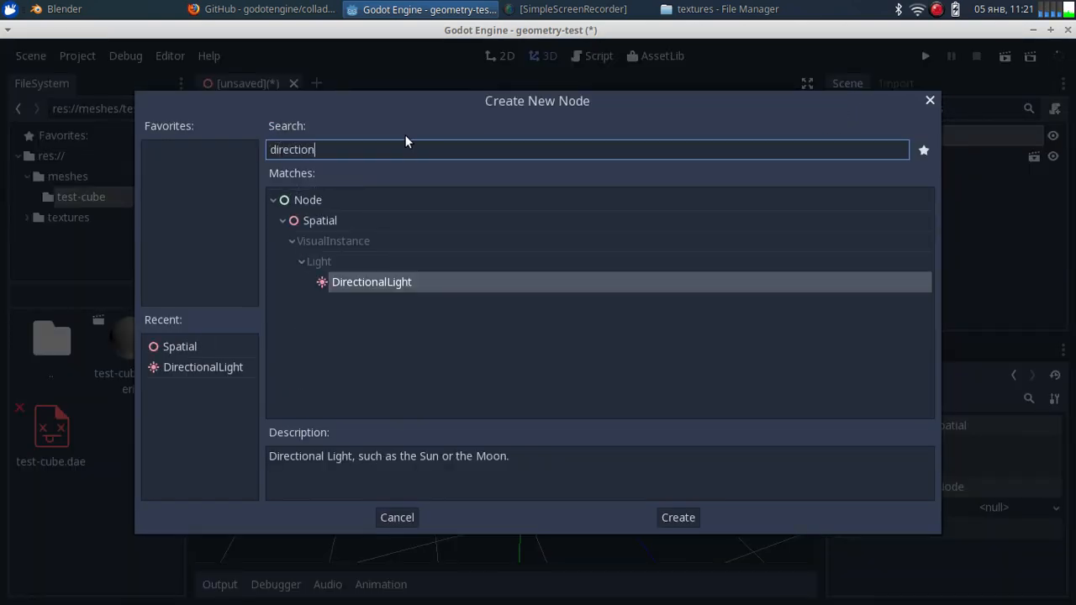
click(409, 283)
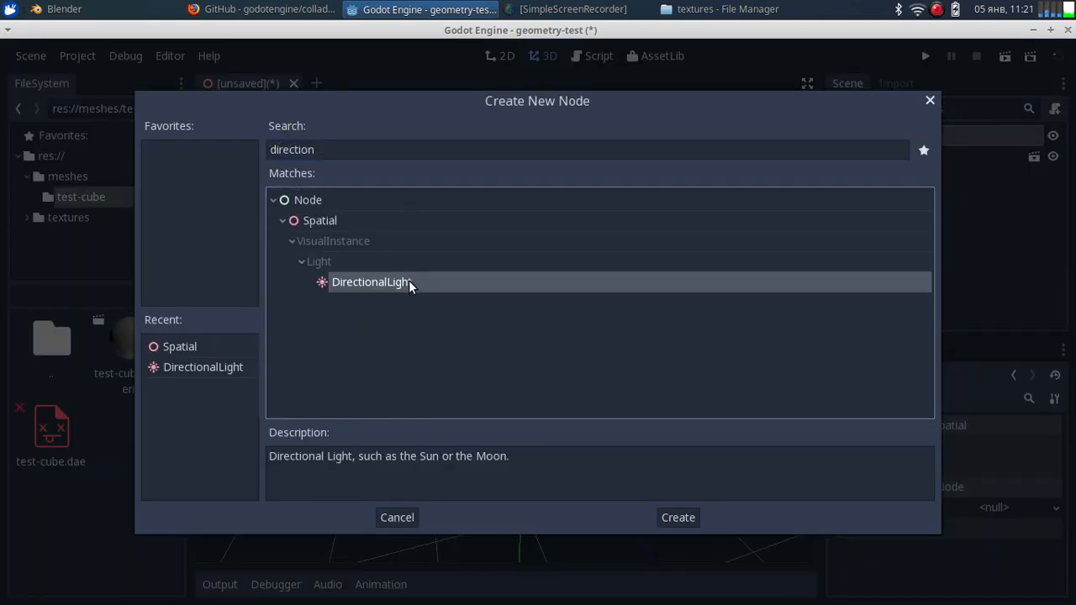
click(681, 518)
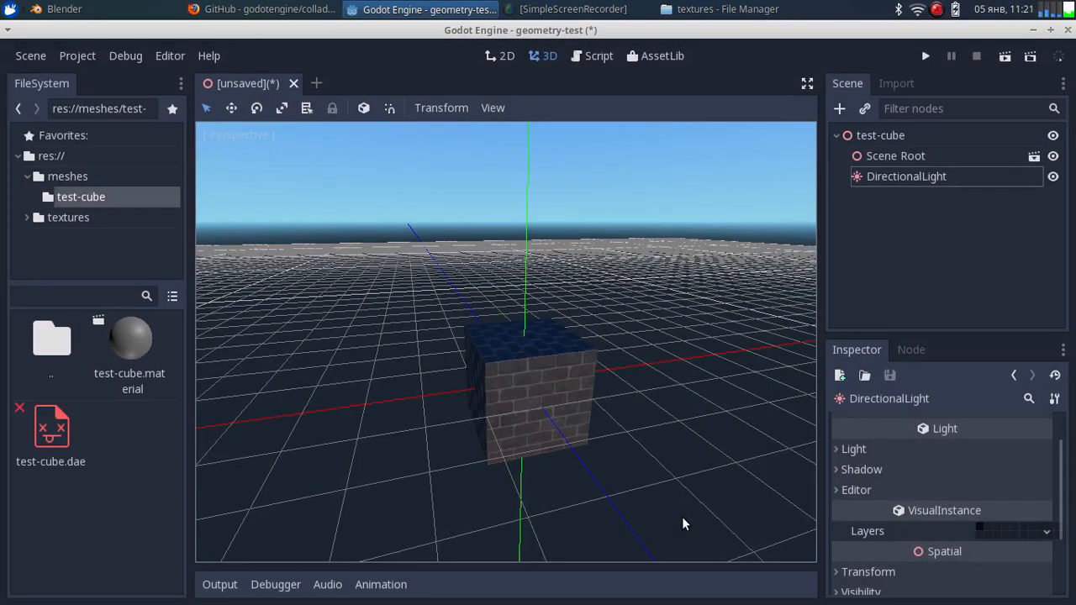
- Examine how the directional light falls on the brick cube's faces from different angles and distances
right_drag(682, 518, 572, 527)
key(a)
key(w)
key(d)
key(s)
key(w)
key(s)
key(w)
key(s)
key(w)
key(s)
key(a)
key(d)
key(w)
key(s)
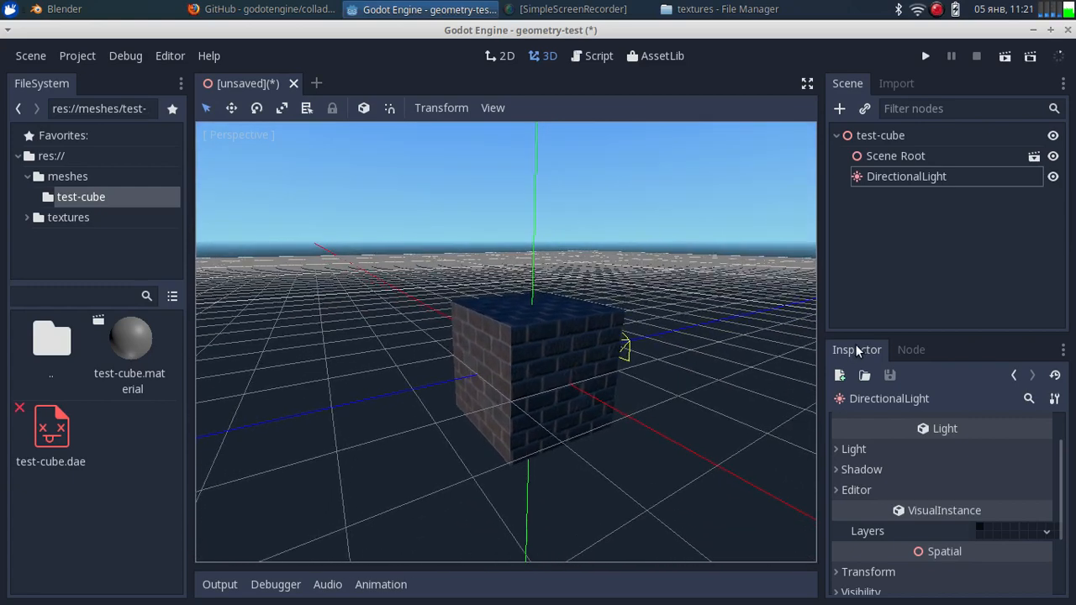
- Set the DirectionalLight's Energy to 2
click(854, 449)
click(995, 491)
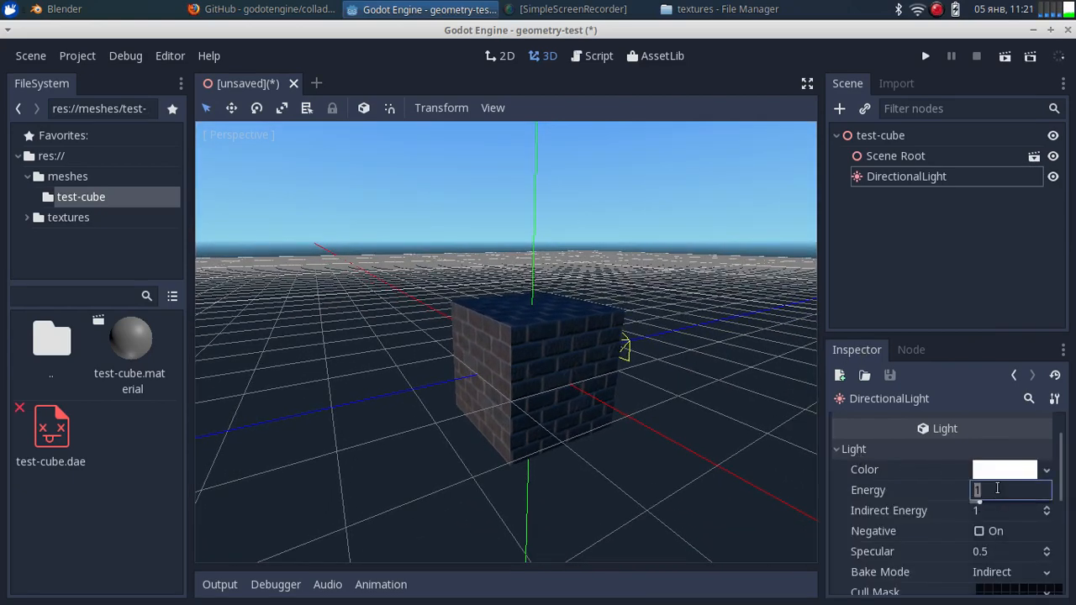
text(2)
key(Return)
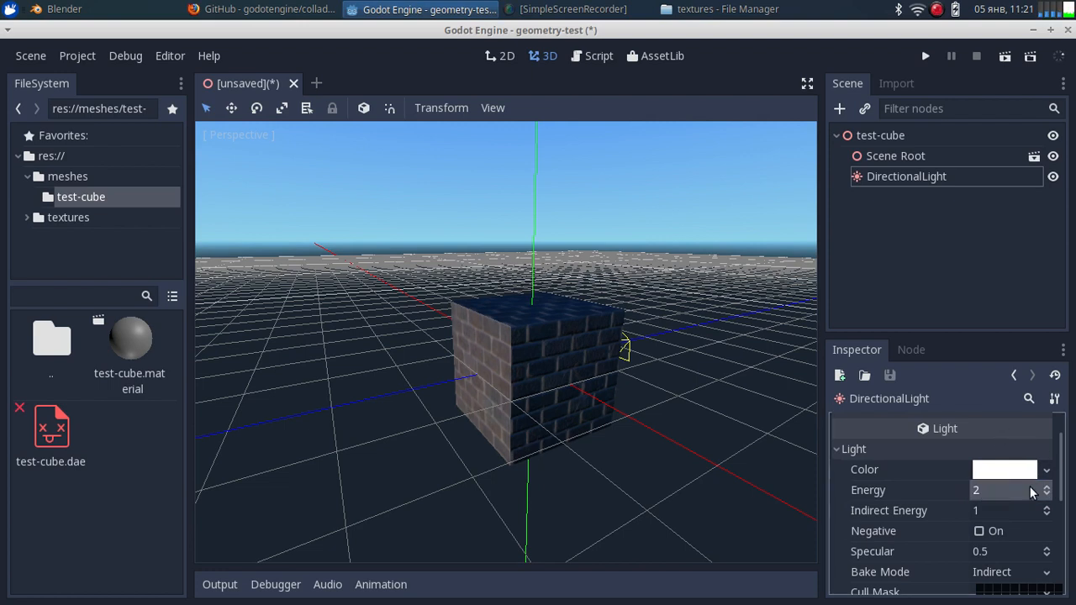
- Rotate the DirectionalLight about the X axis so it shines down onto the cube's top face, and deselect it
click(875, 179)
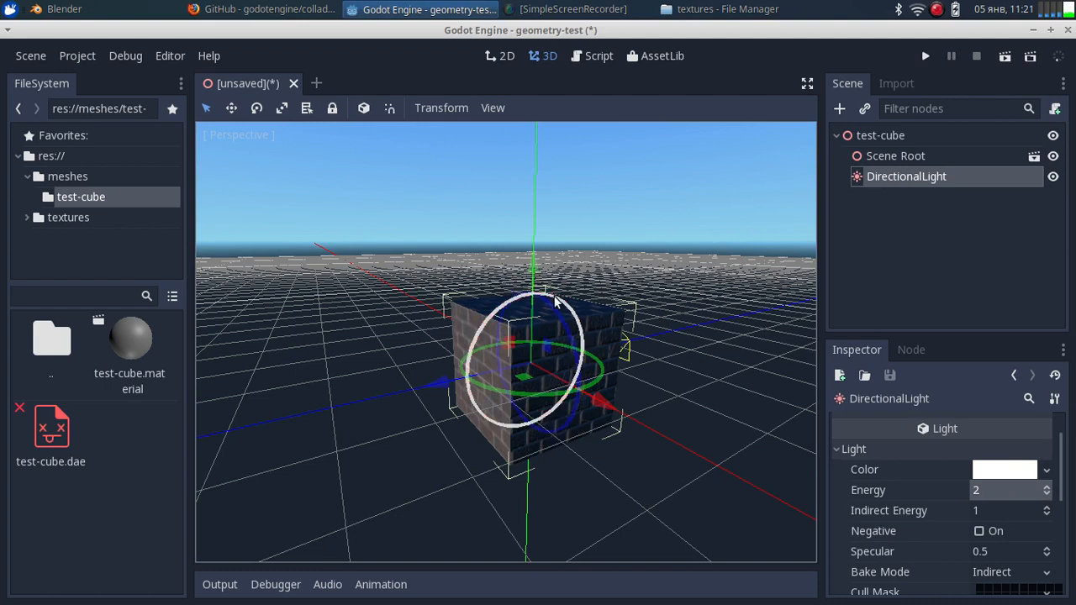
drag(556, 300, 637, 313)
click(412, 454)
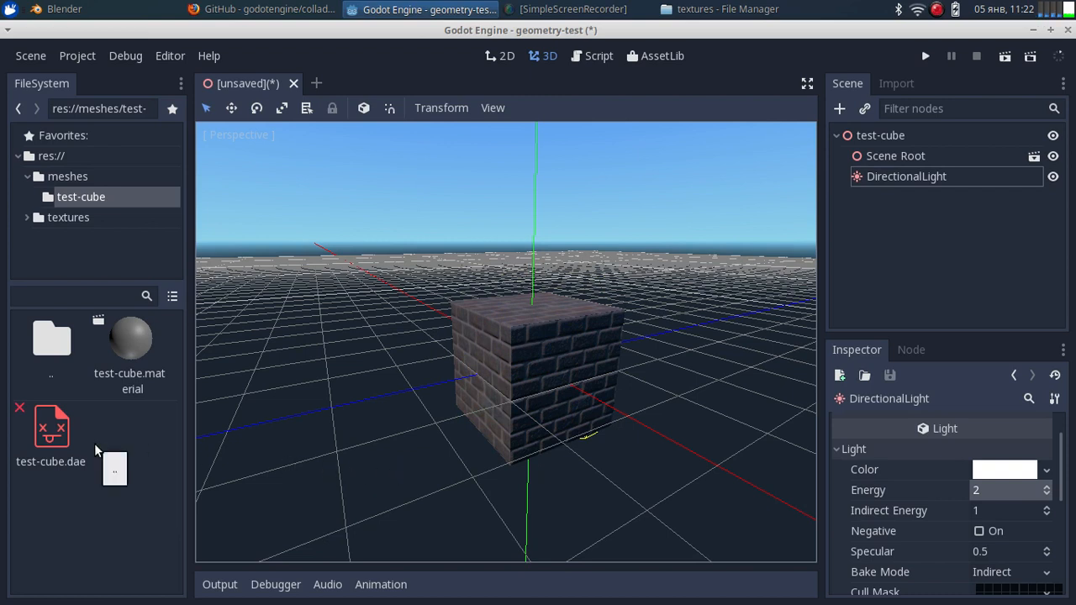
- Open the default_env.tres environment resource from the project's res:// root folder
click(61, 157)
click(57, 435)
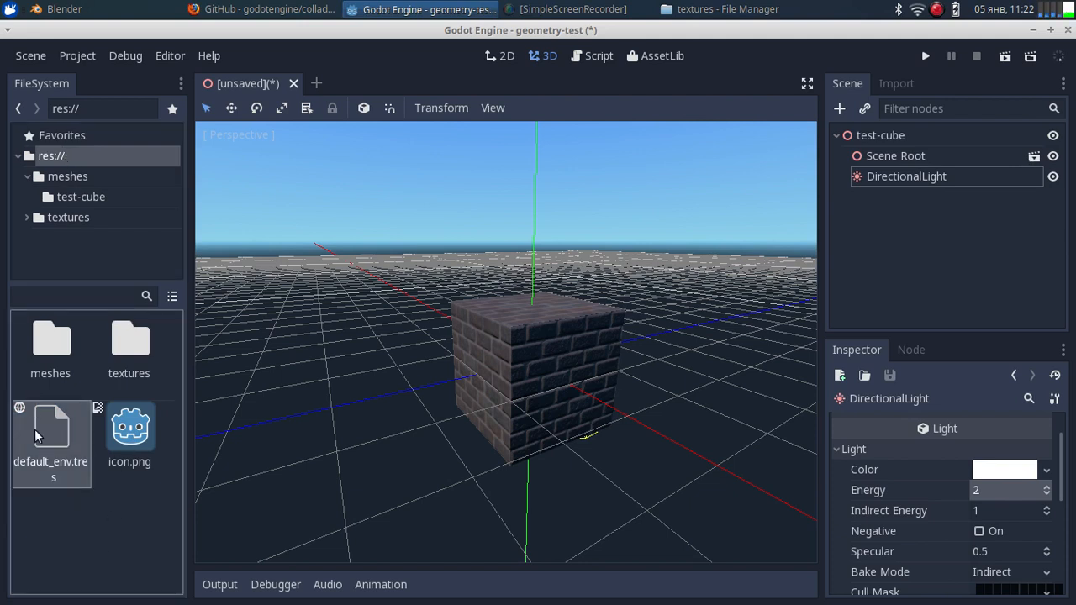